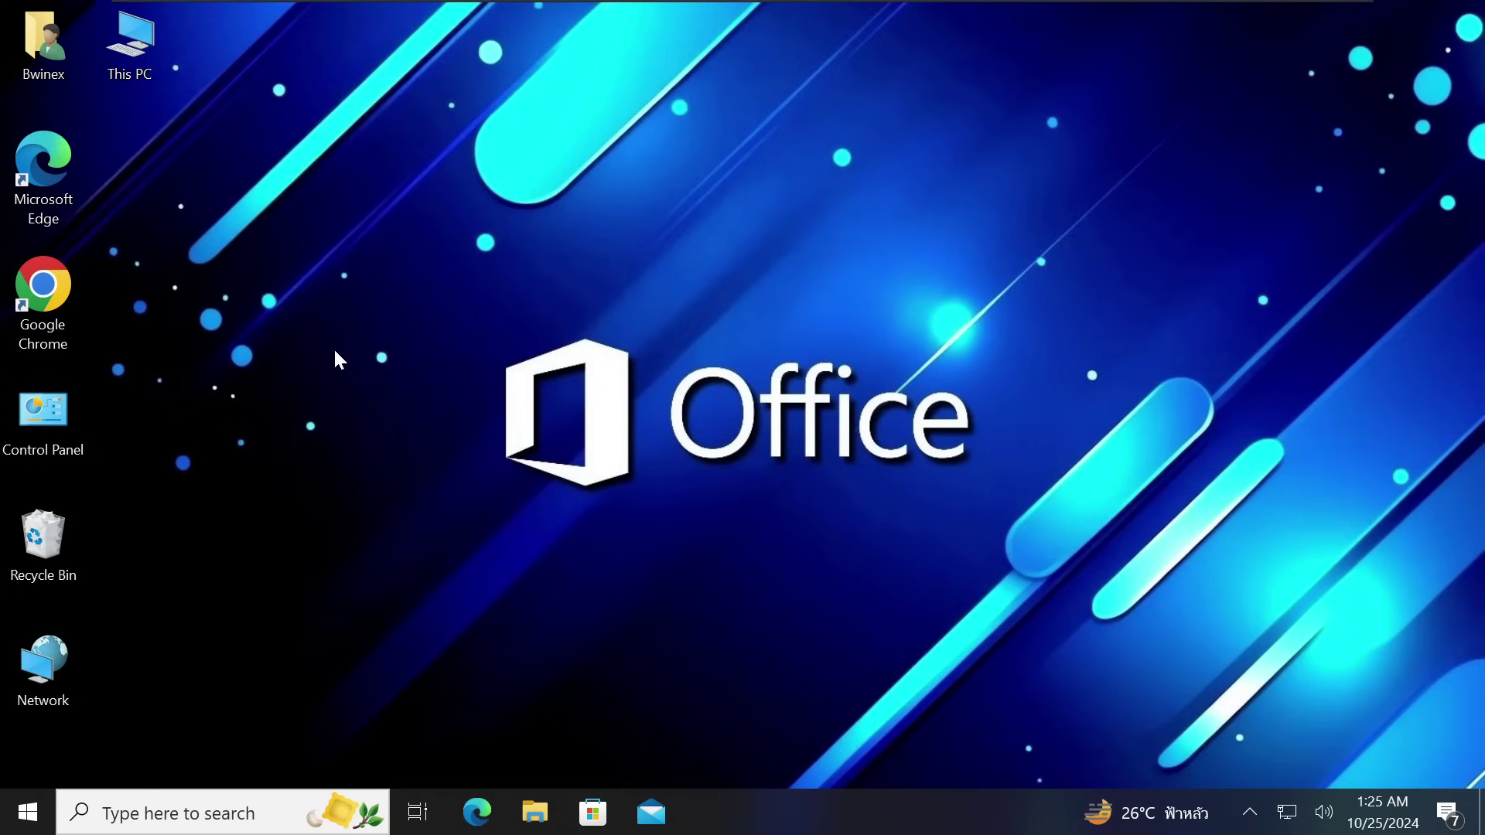
Step: Uninstall Microsoft Office LTSC Professional Plus 2021 - en-us through Control Panel and close the installed programs window
double_click(60, 408)
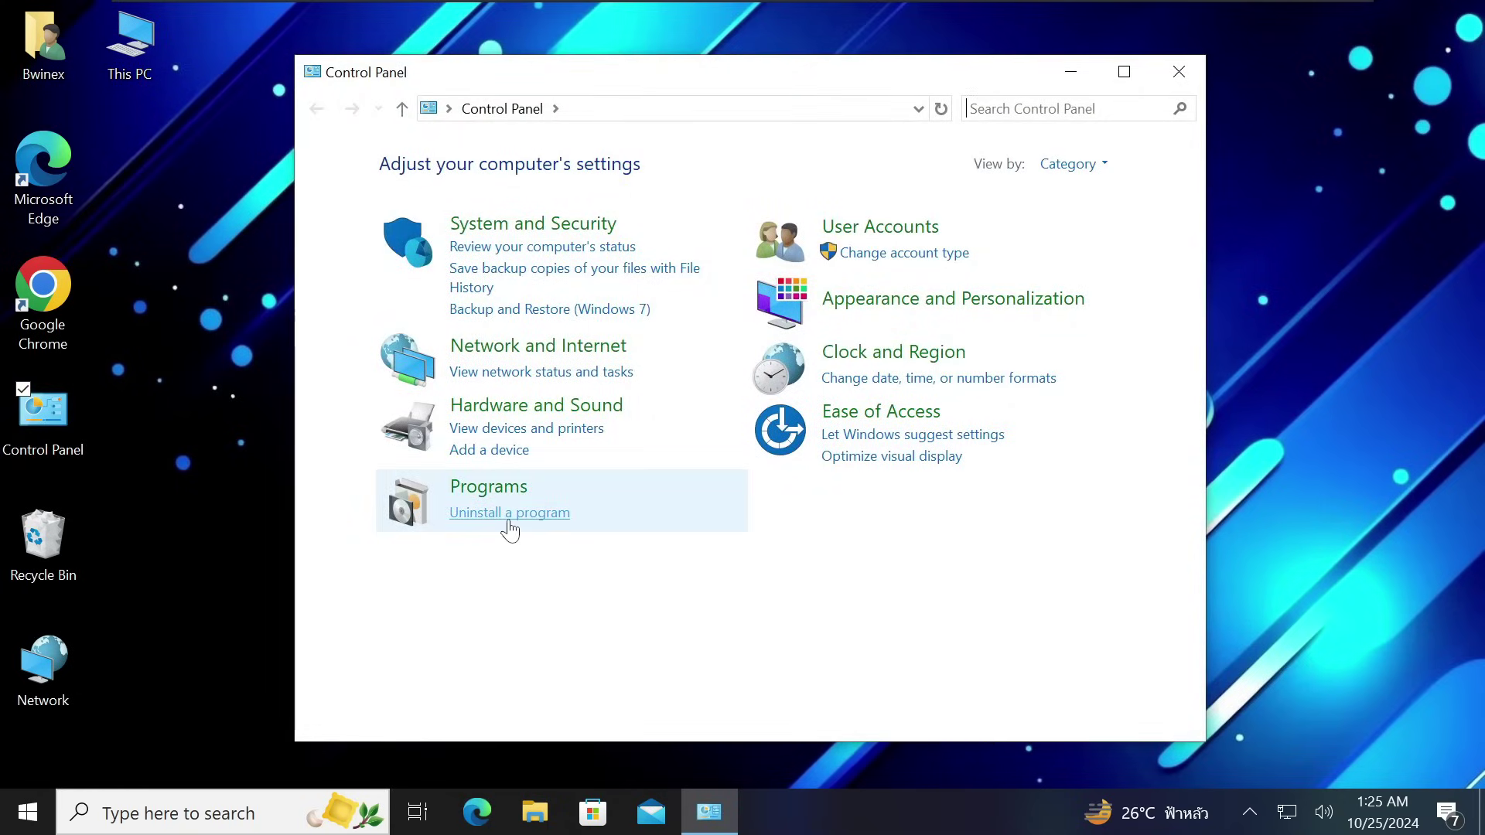
click(516, 514)
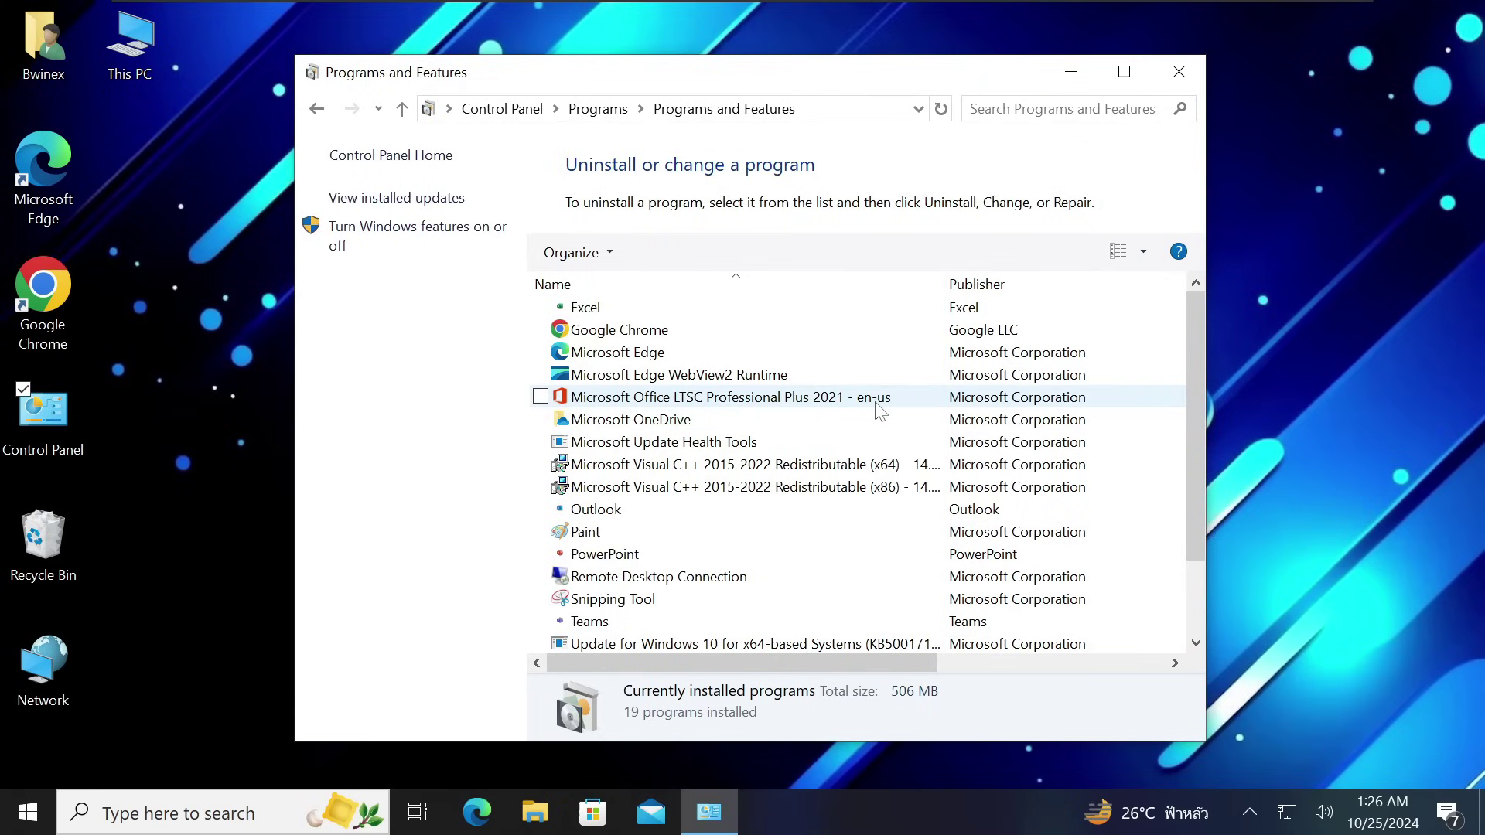
click(568, 402)
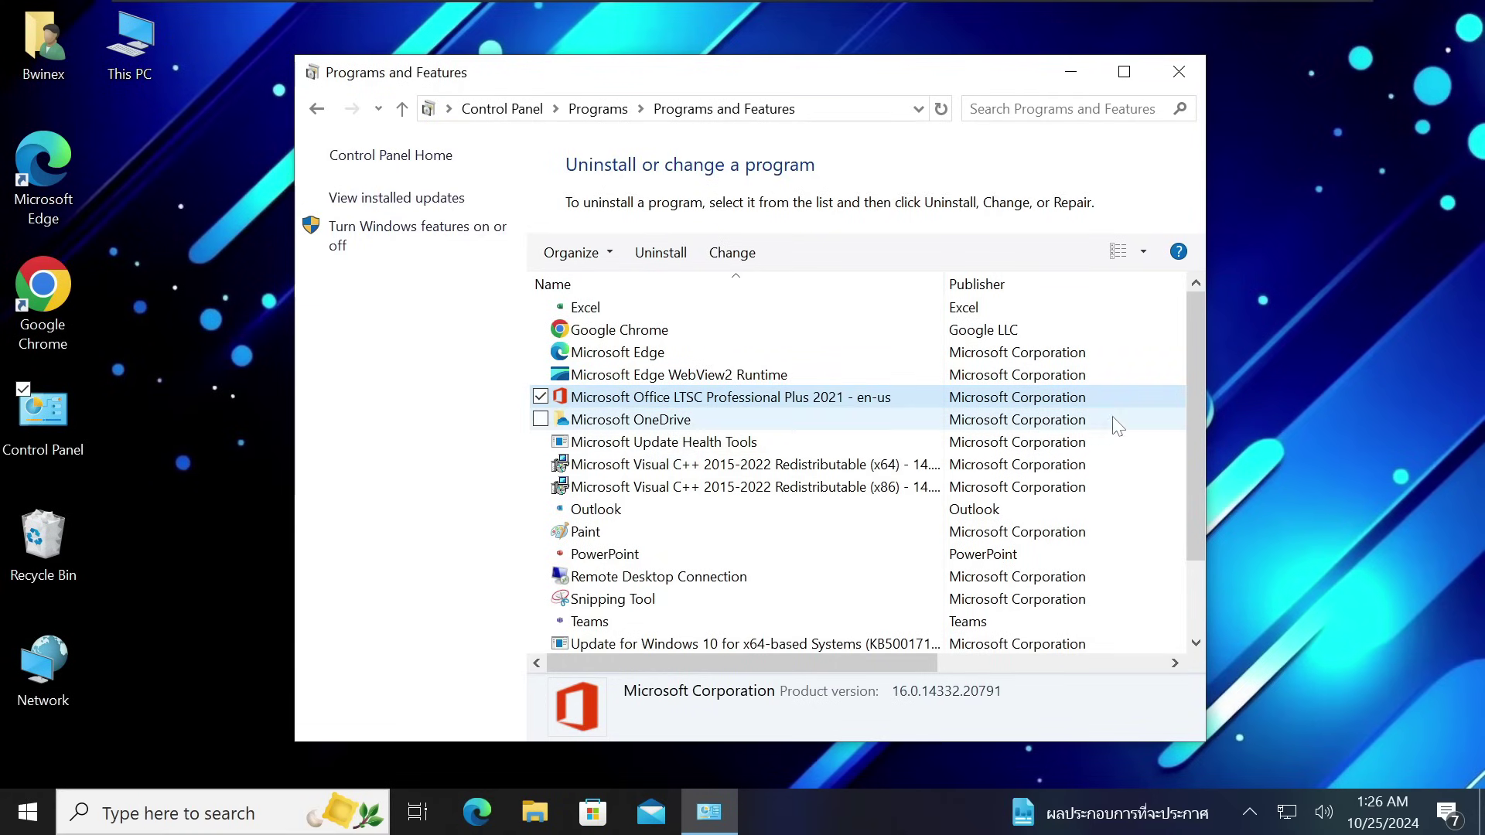
double_click(917, 402)
click(694, 550)
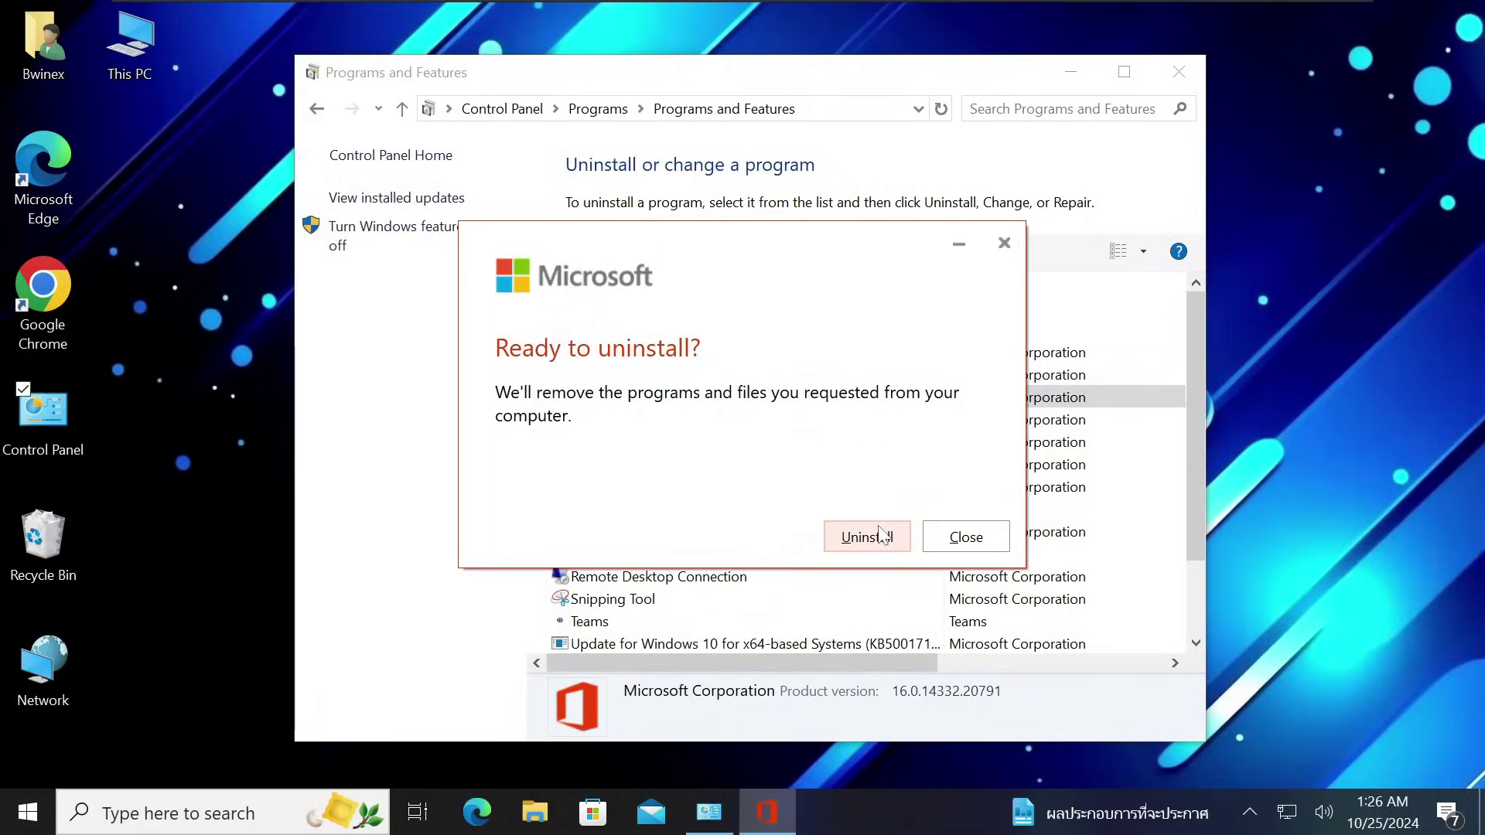
click(879, 530)
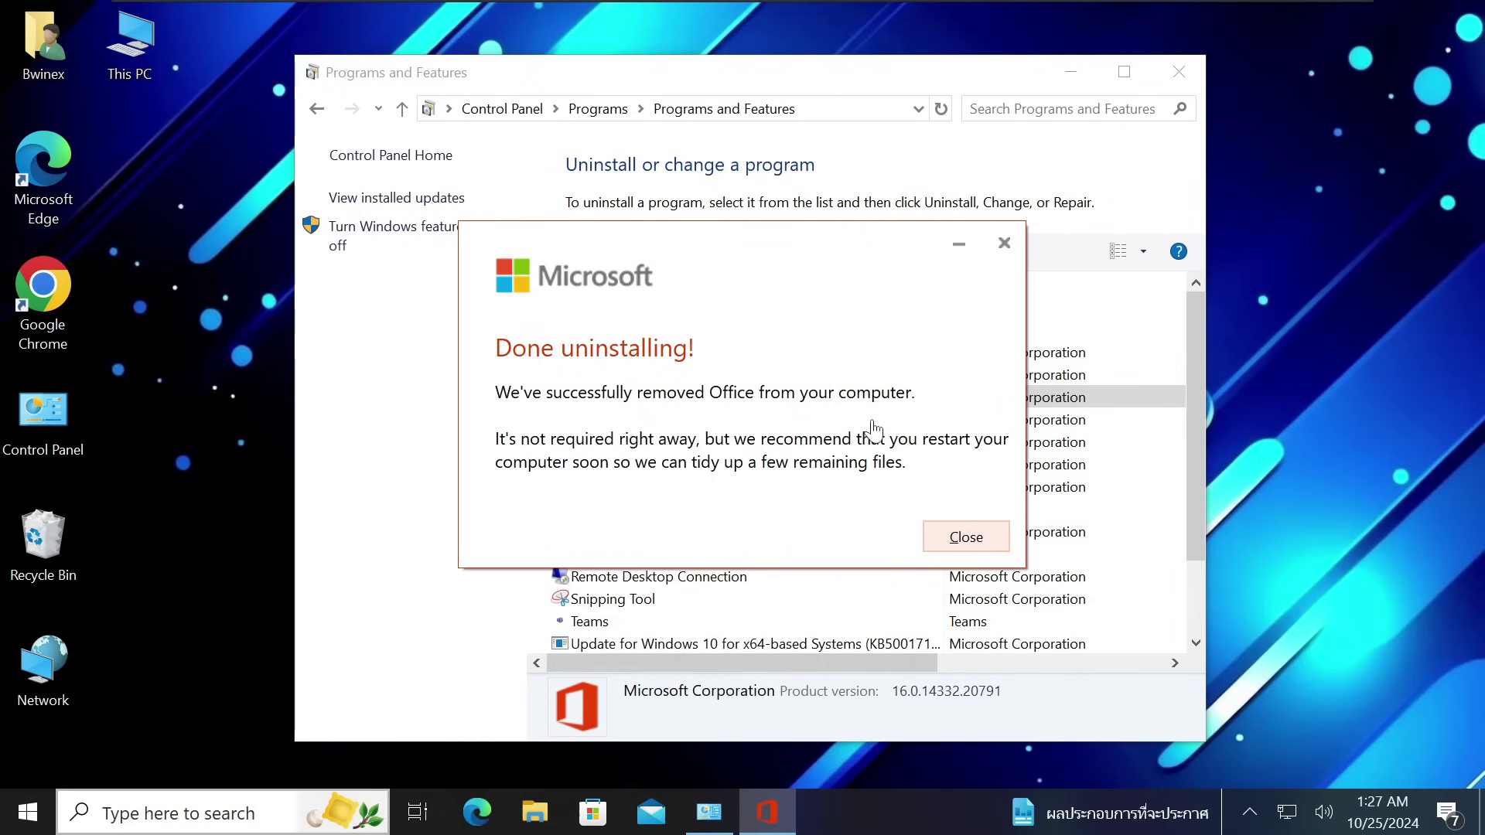
click(967, 539)
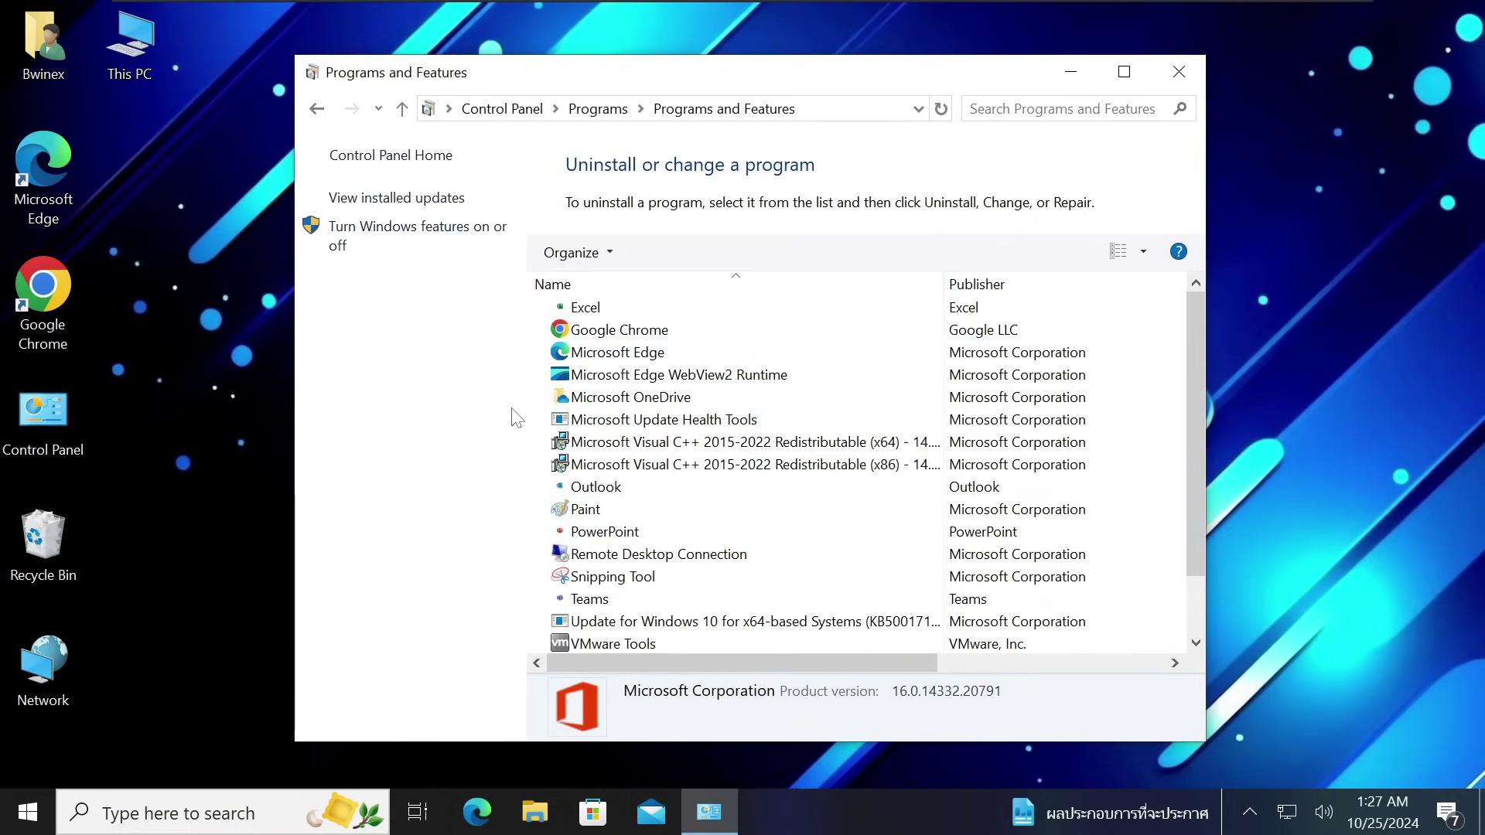
scroll(657, 476, down, 1)
scroll(656, 494, up, 1)
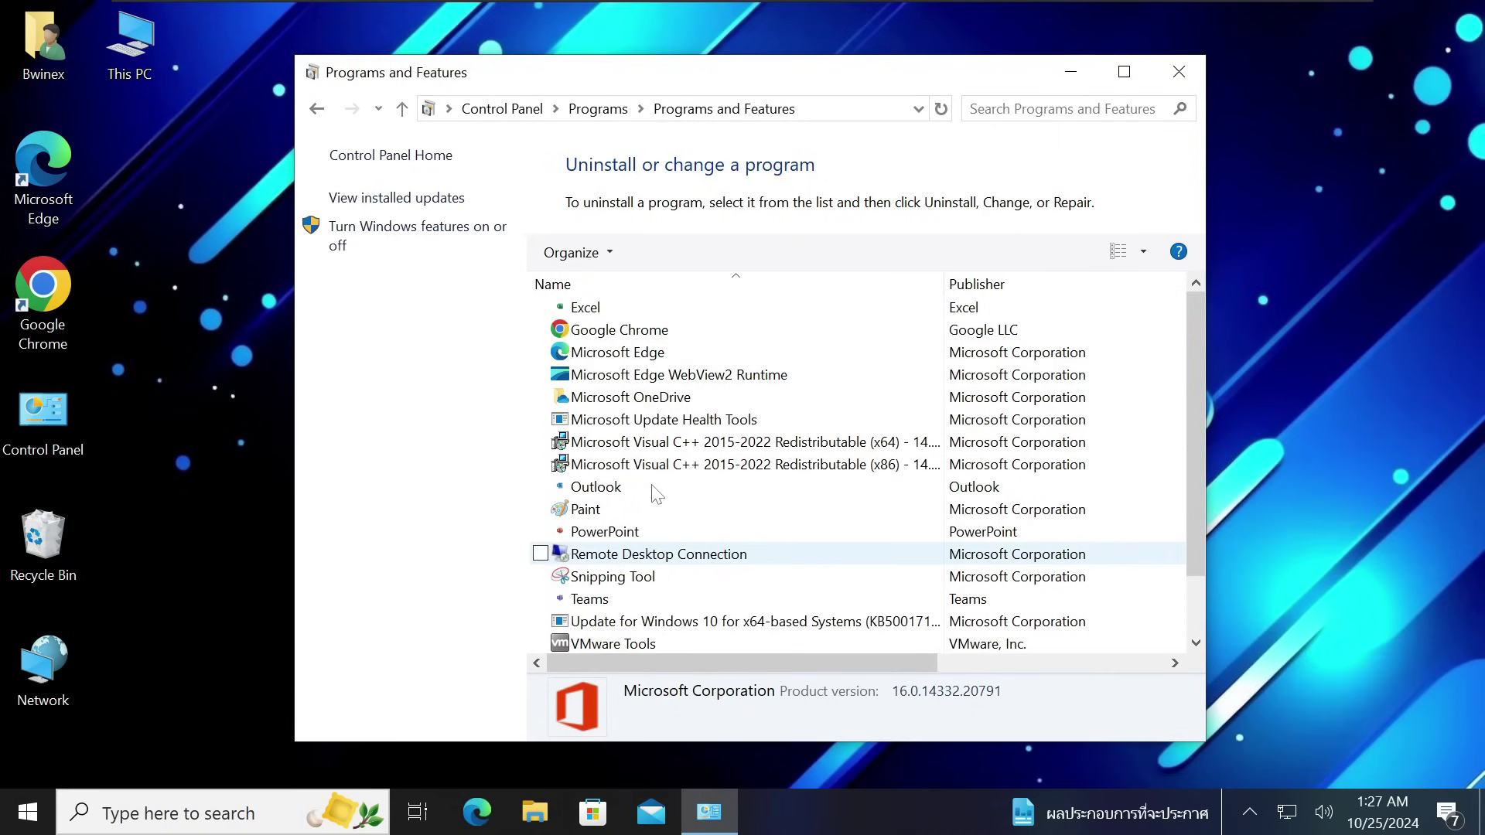
click(1180, 78)
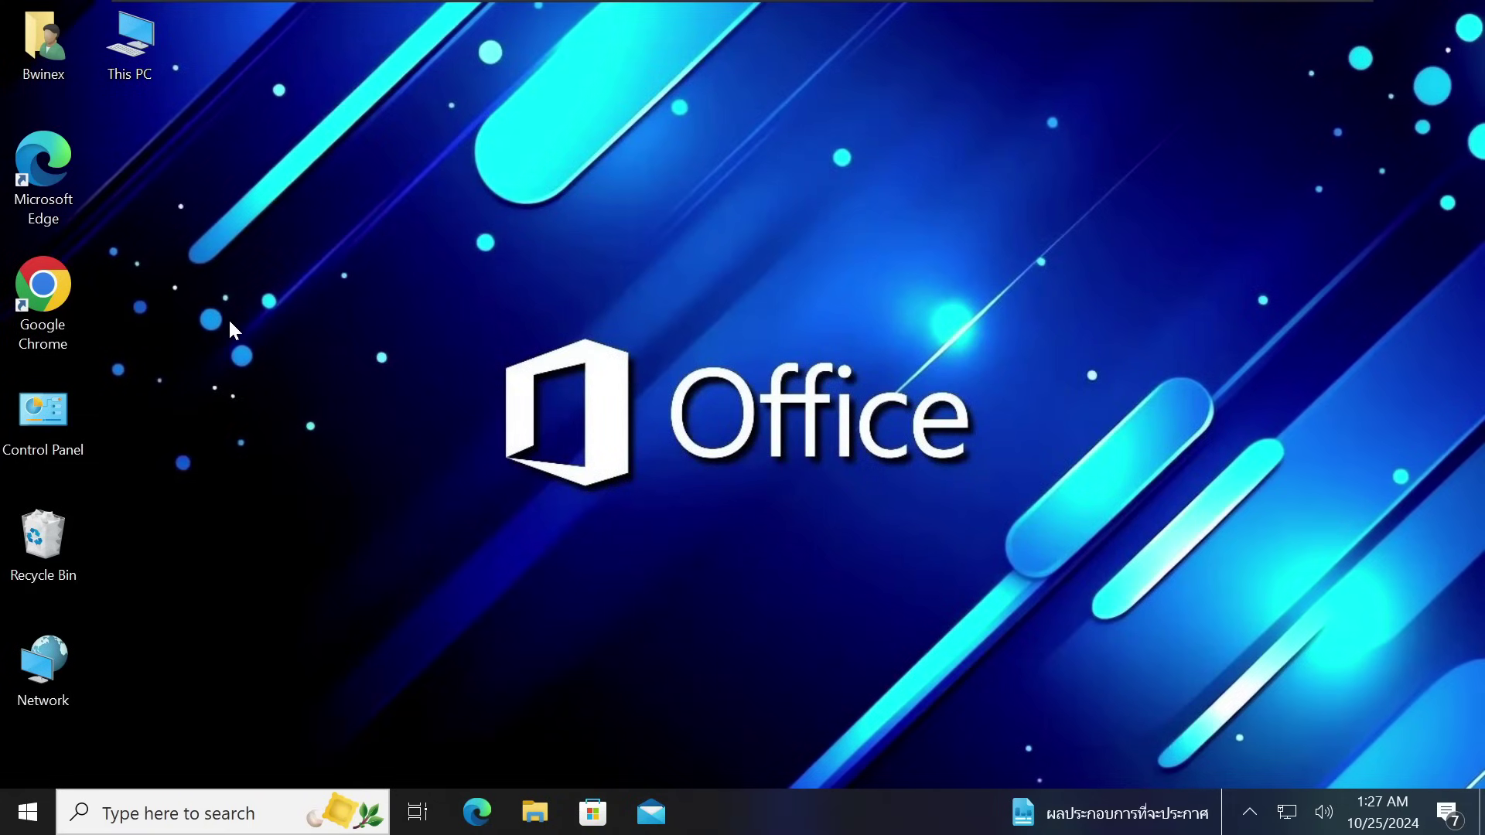
Step: Create a new folder named 2024 on the desktop
right_click(219, 230)
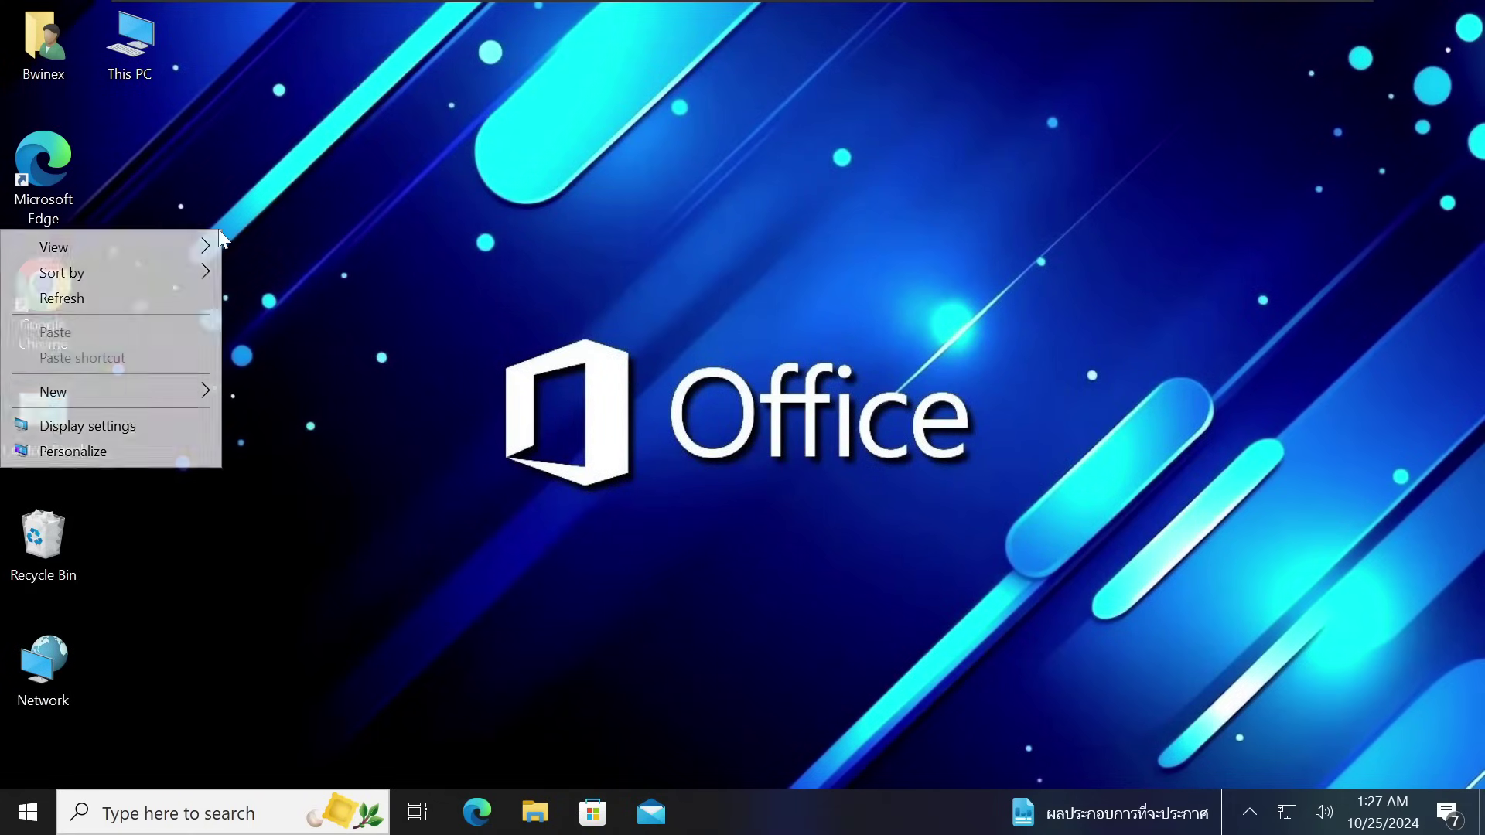
mouse_move(201, 401)
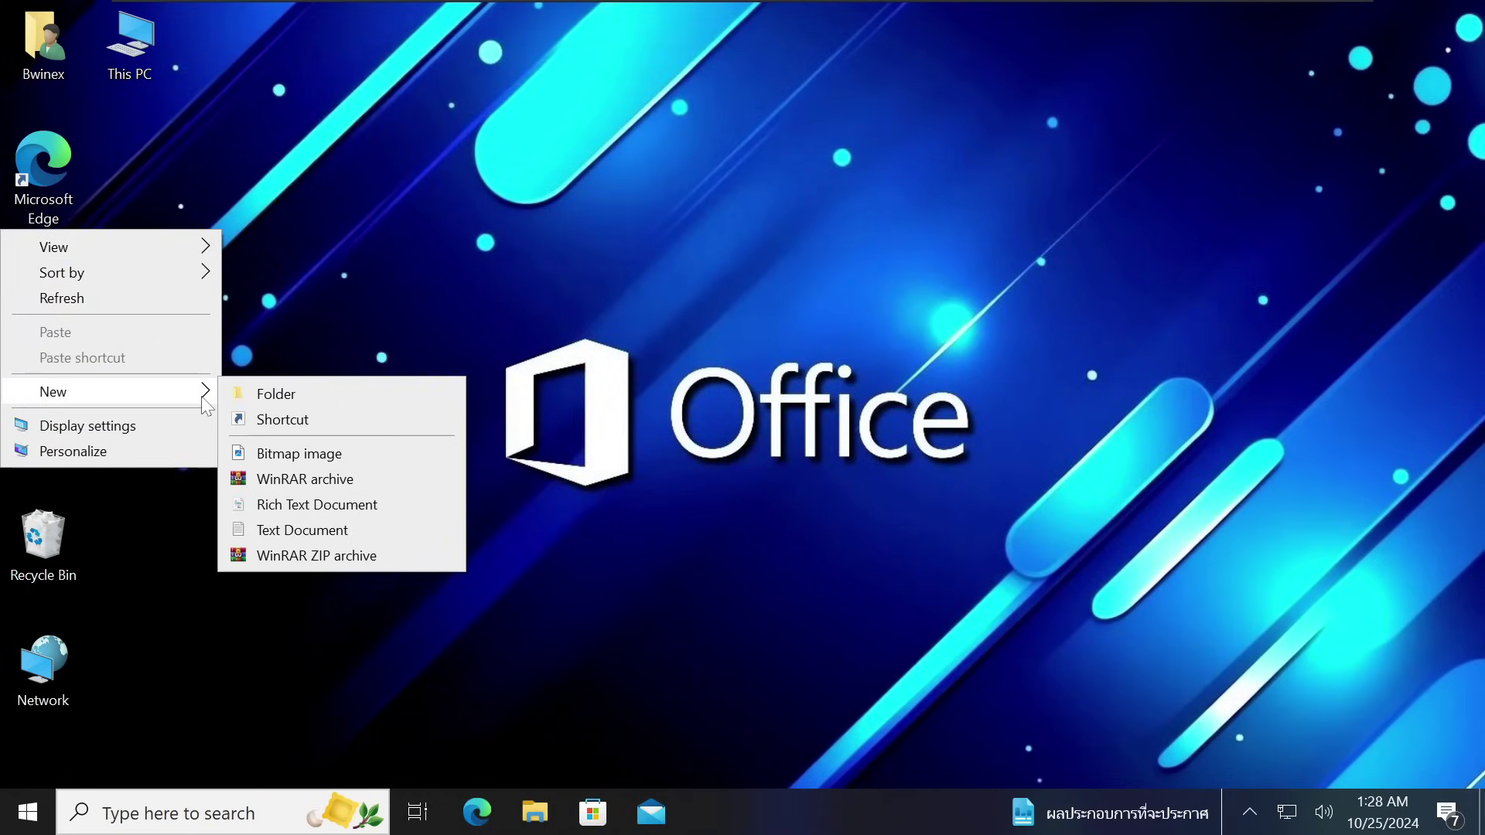
click(336, 396)
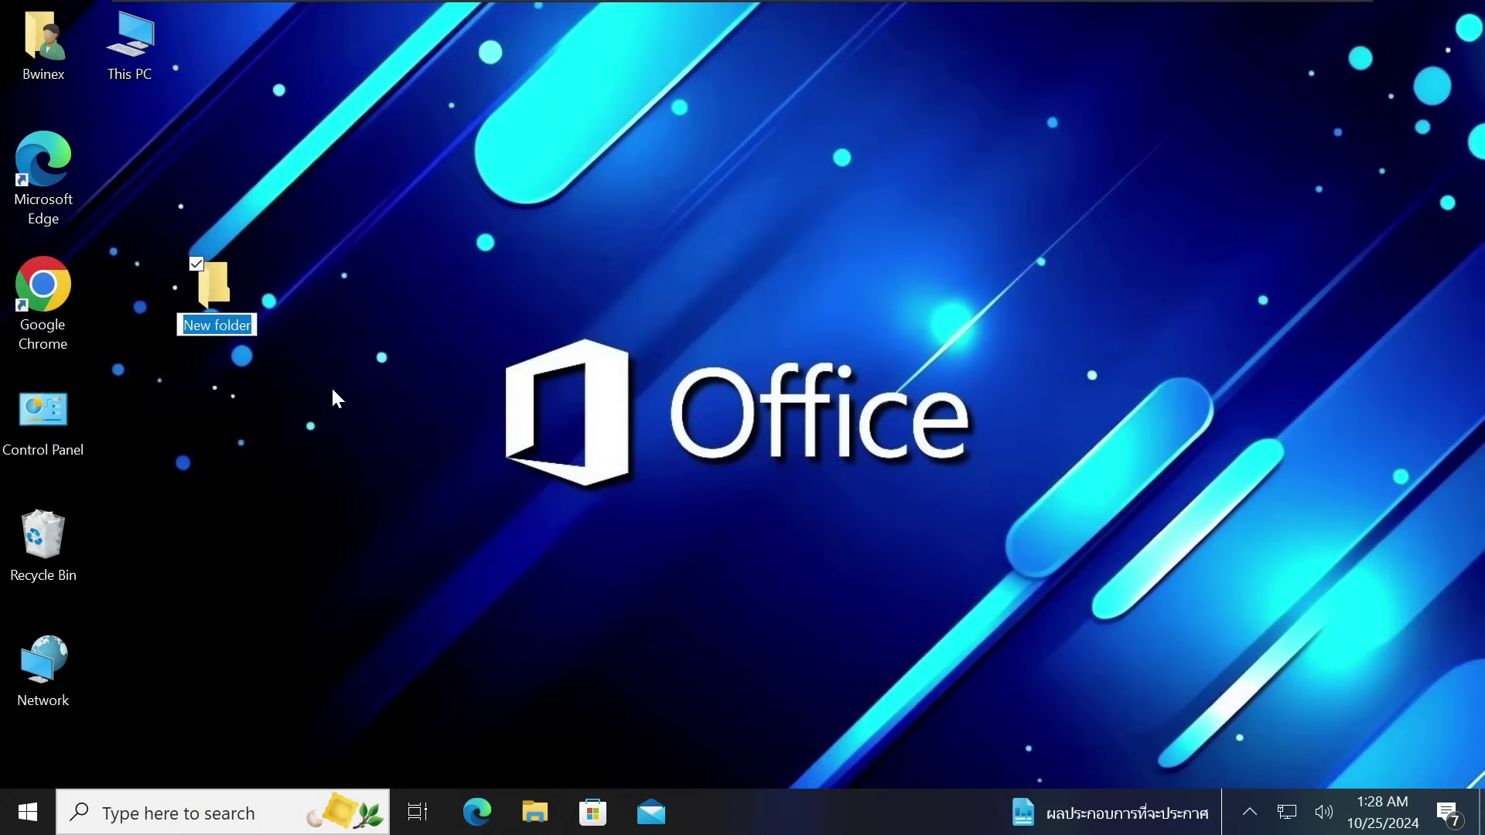
text(20)
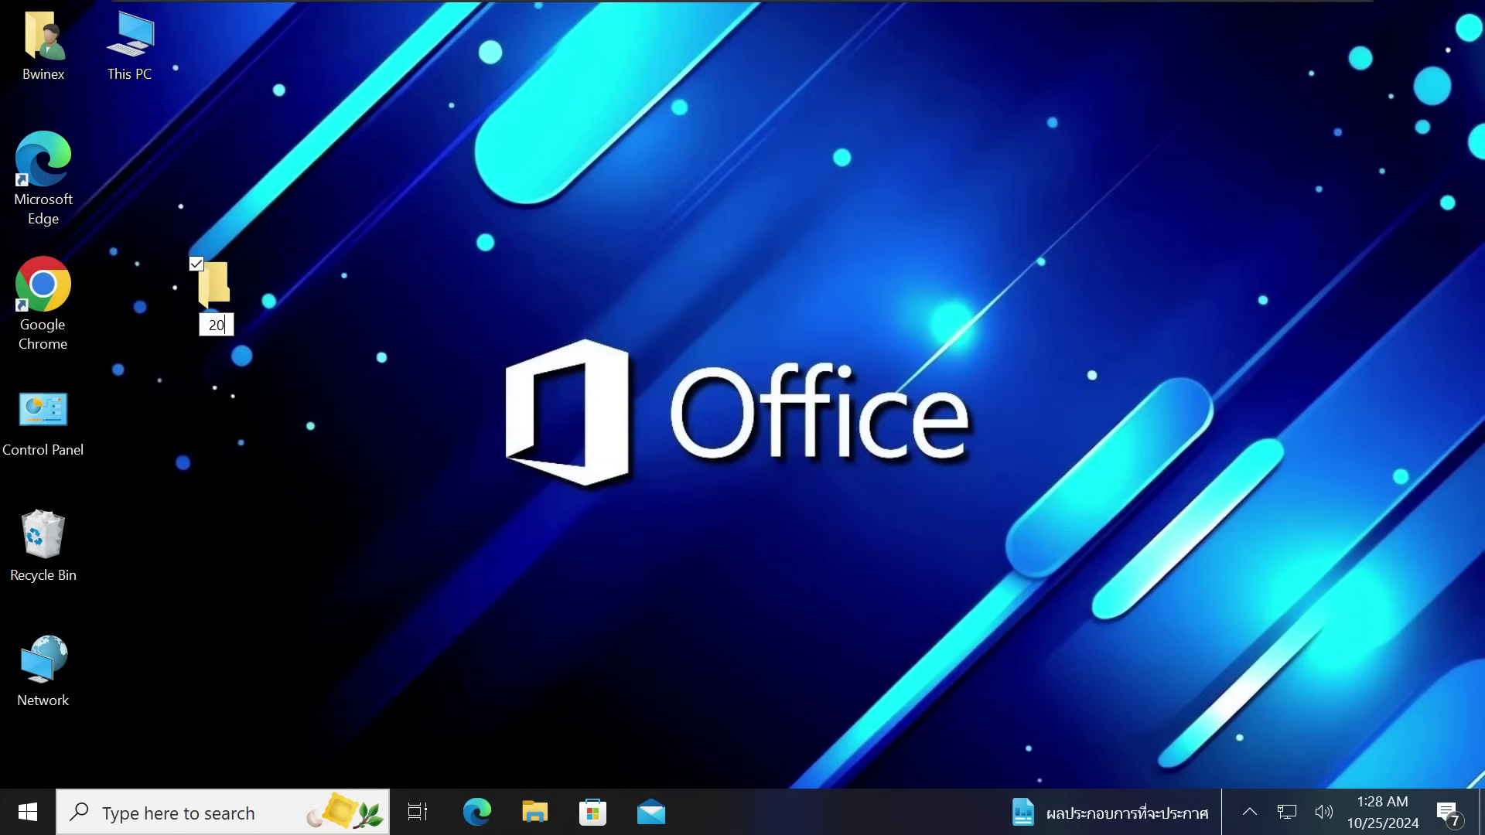
text(24)
key(Return)
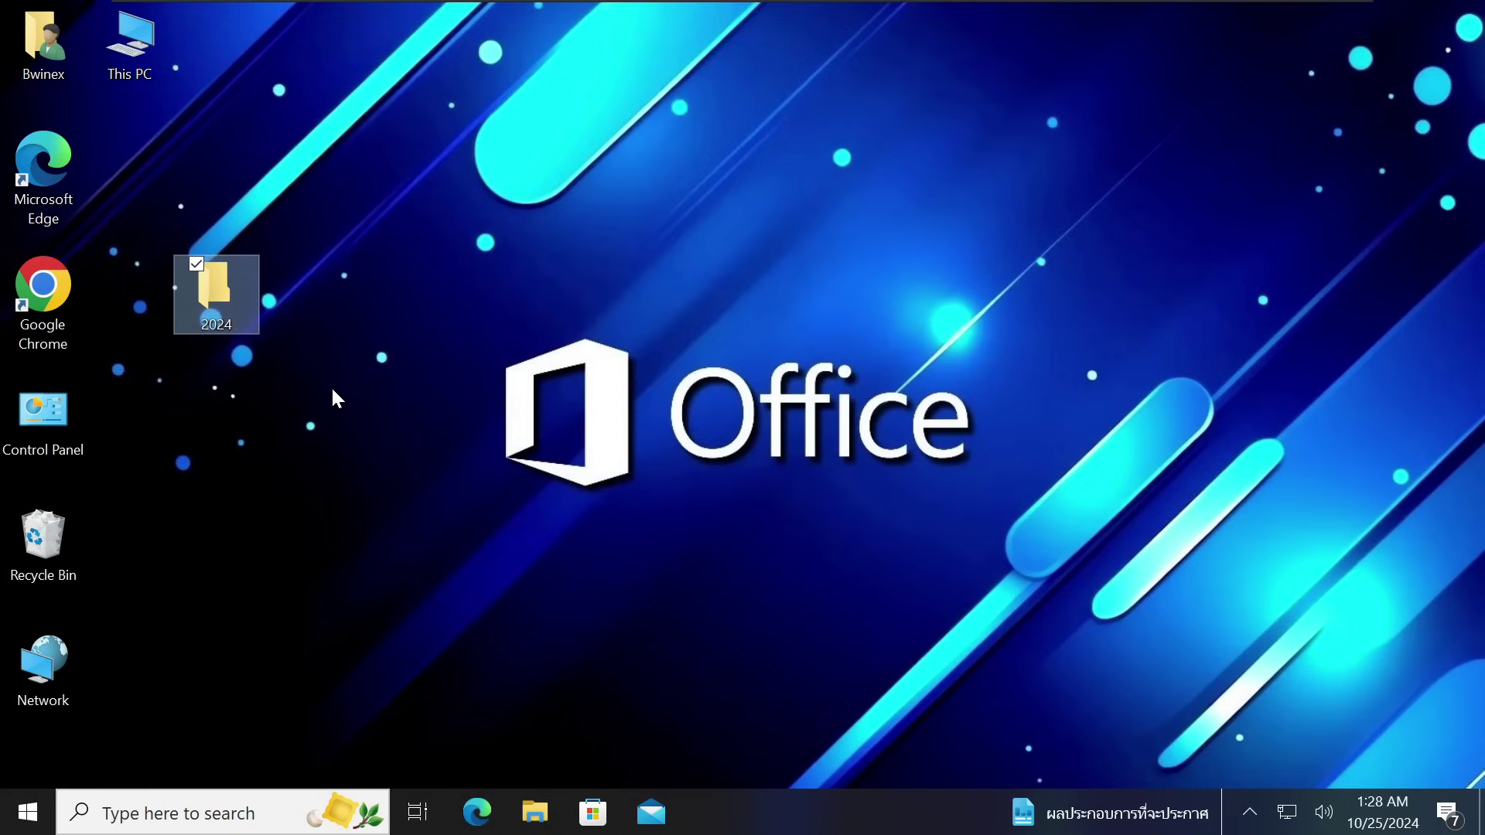
Step: Search Google in Chrome for "config office" and open the Microsoft 365 Apps admin center site
click(47, 290)
double_click(51, 297)
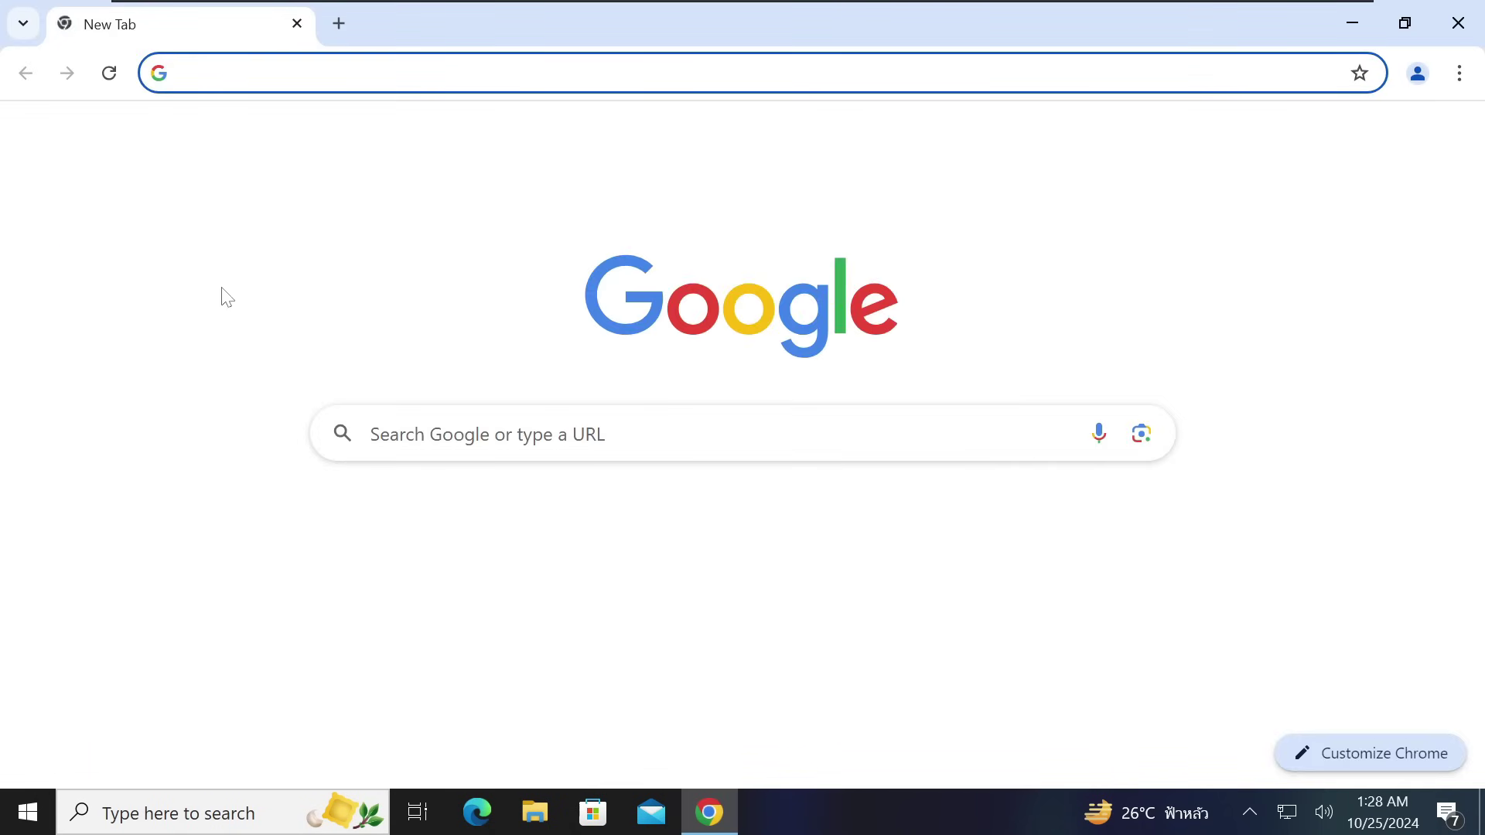
click(364, 433)
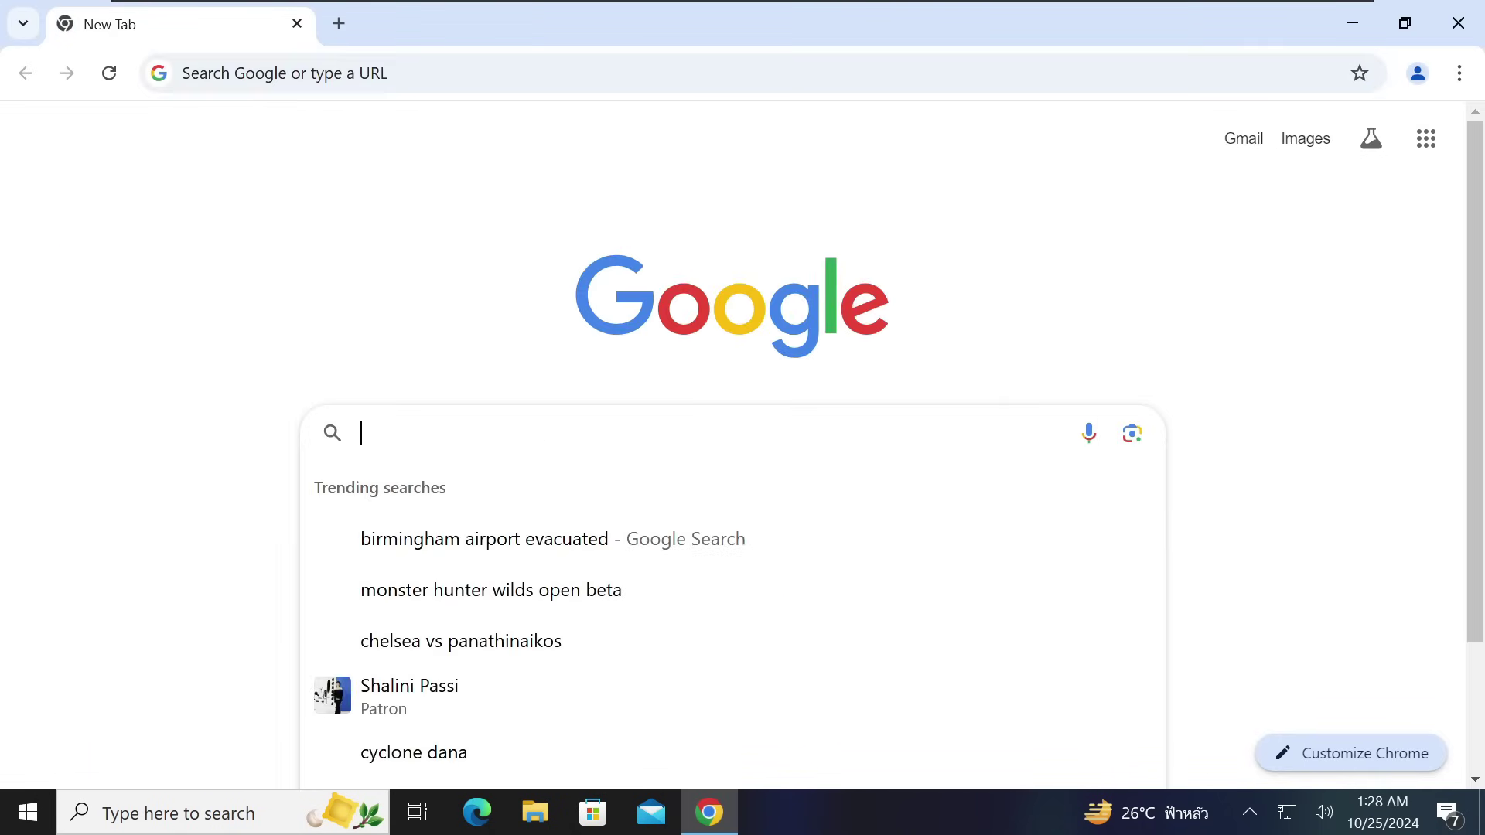
text(conf)
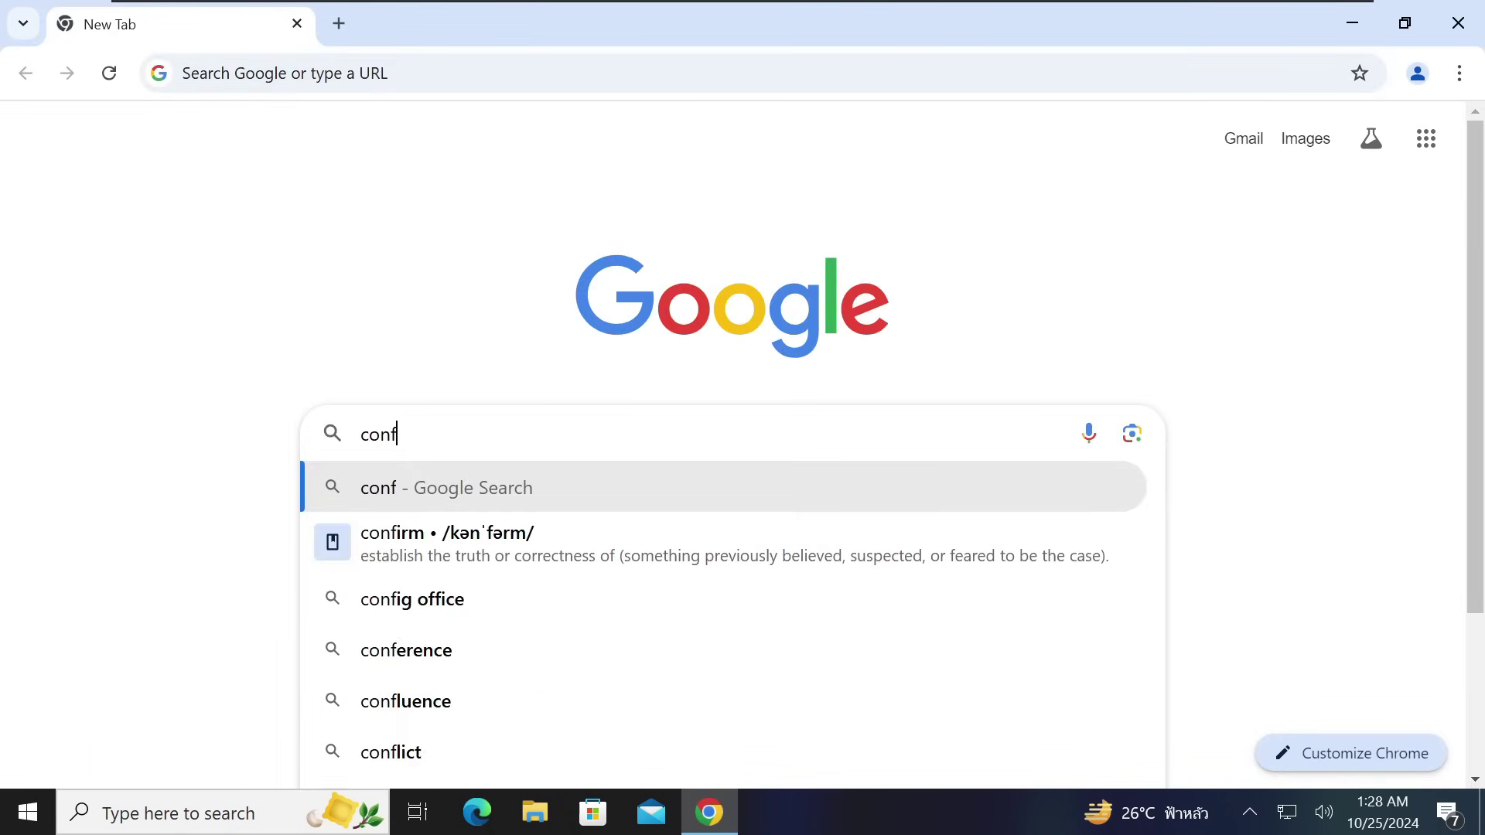
text(ig office)
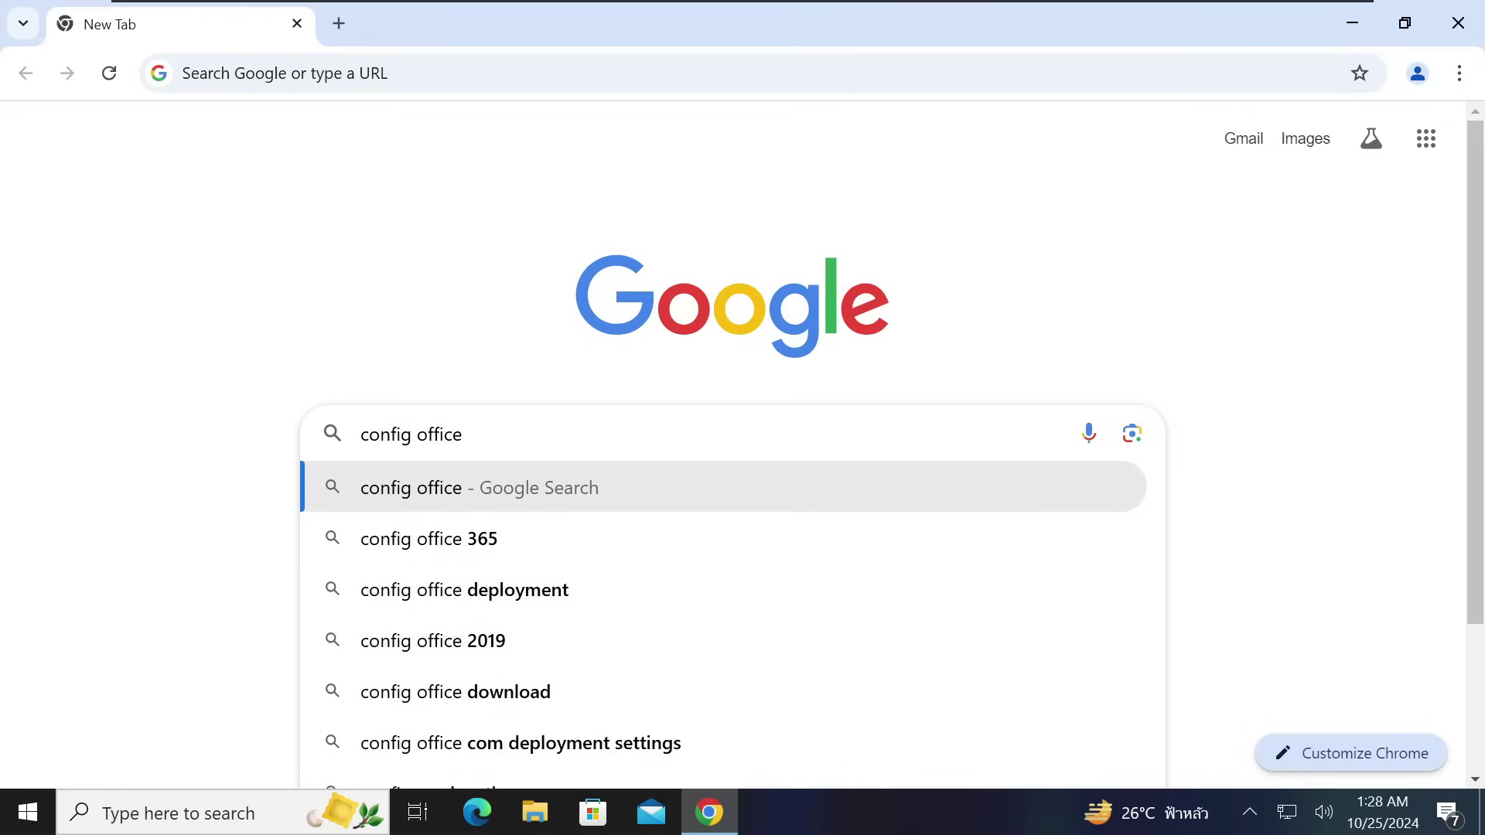
key(Return)
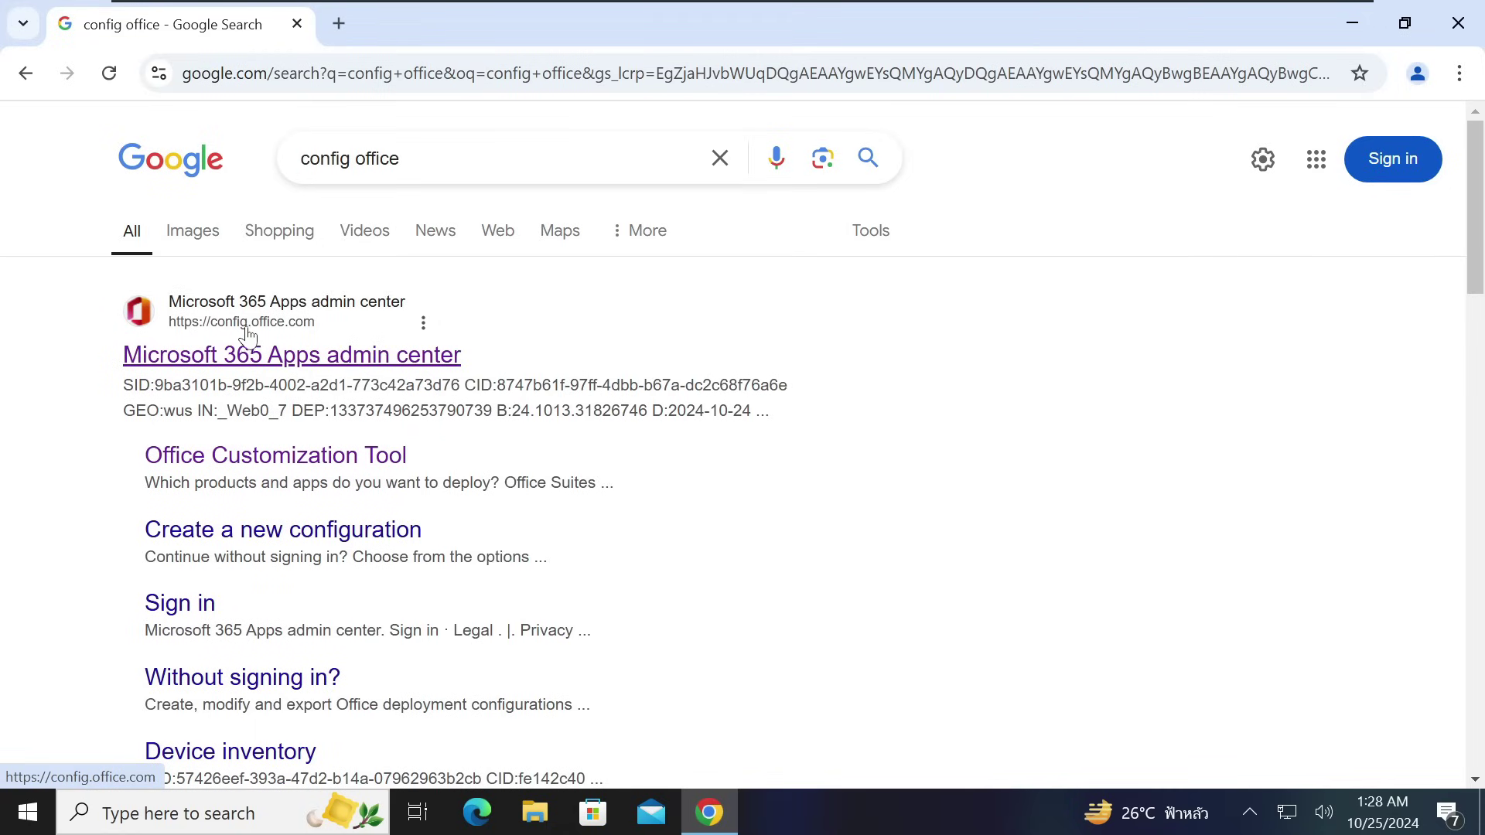
click(323, 364)
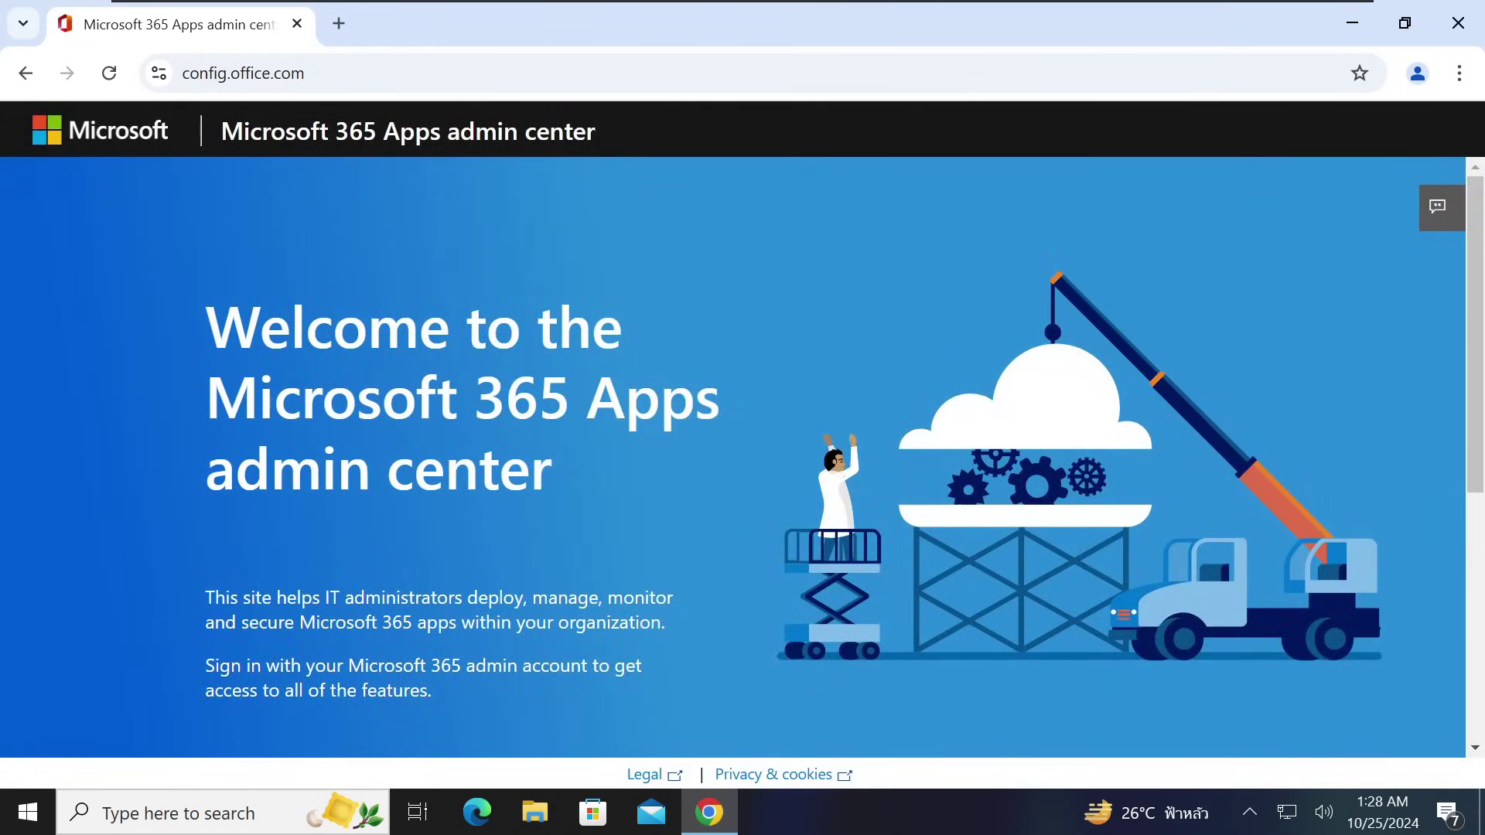
Step: Start creating a new Office deployment configuration without signing in
scroll(742, 456, down, 4)
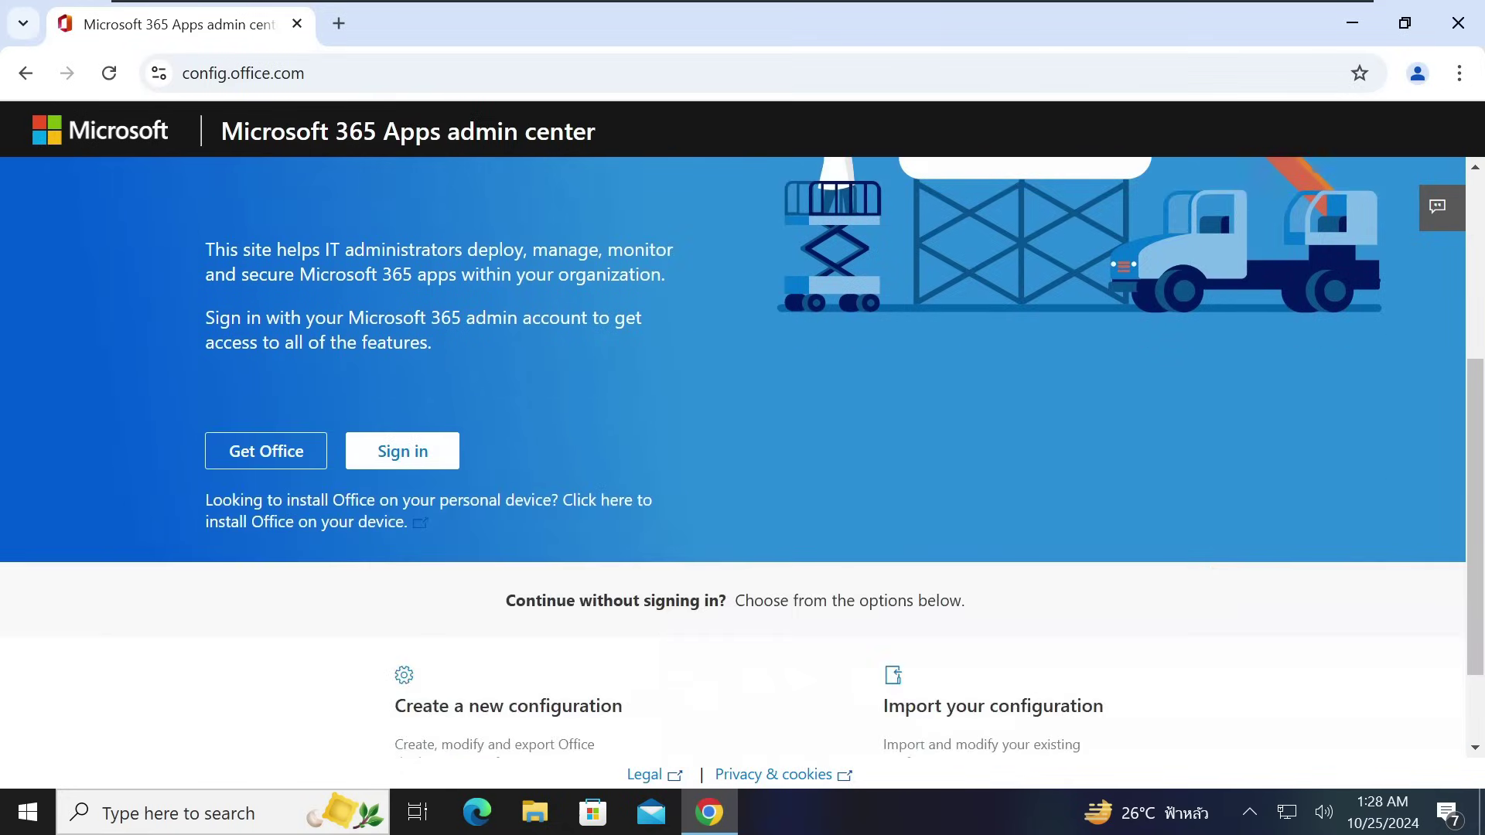
scroll(322, 358, down, 2)
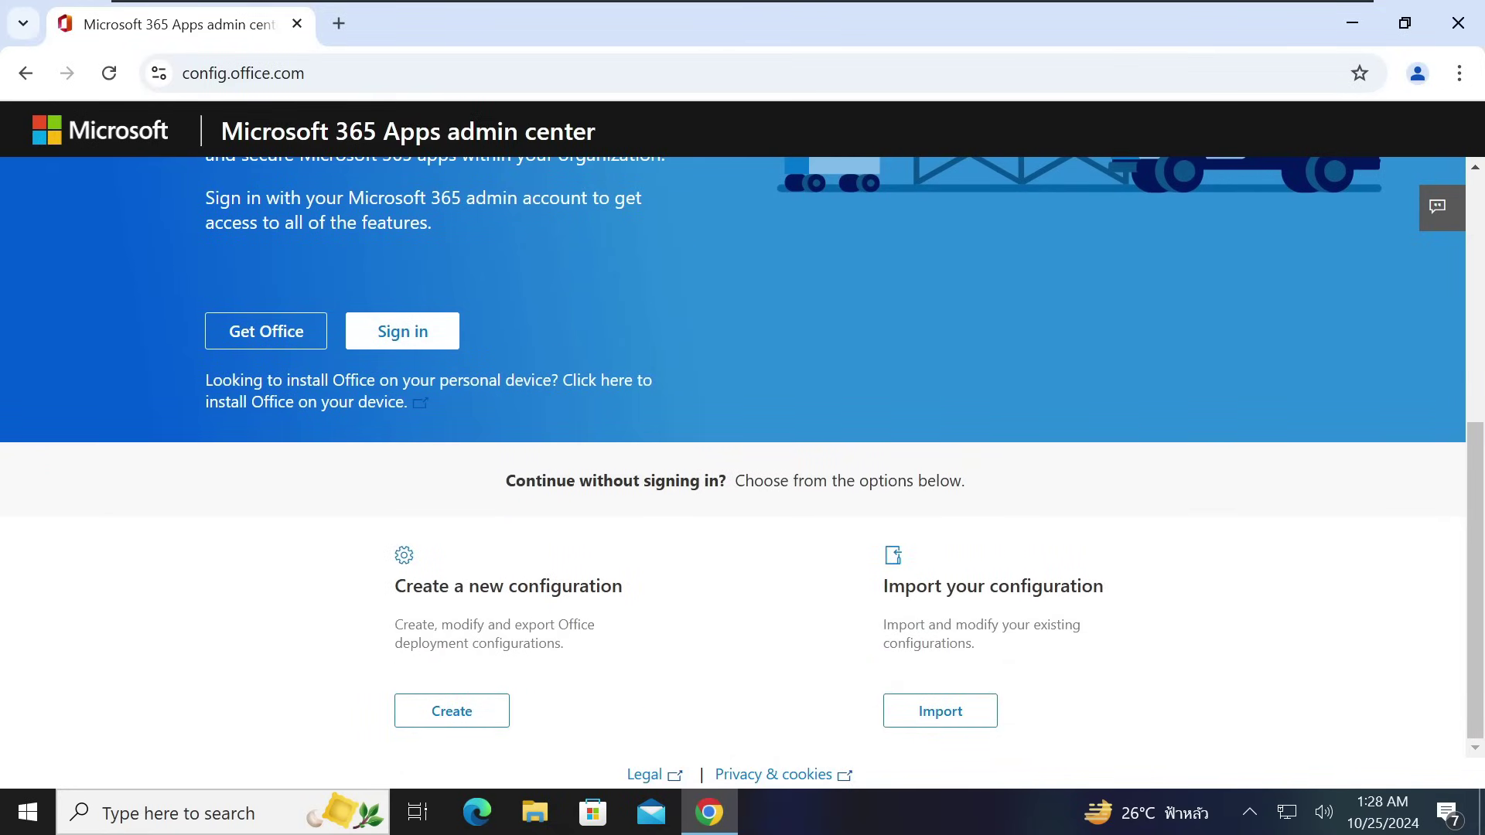
click(462, 718)
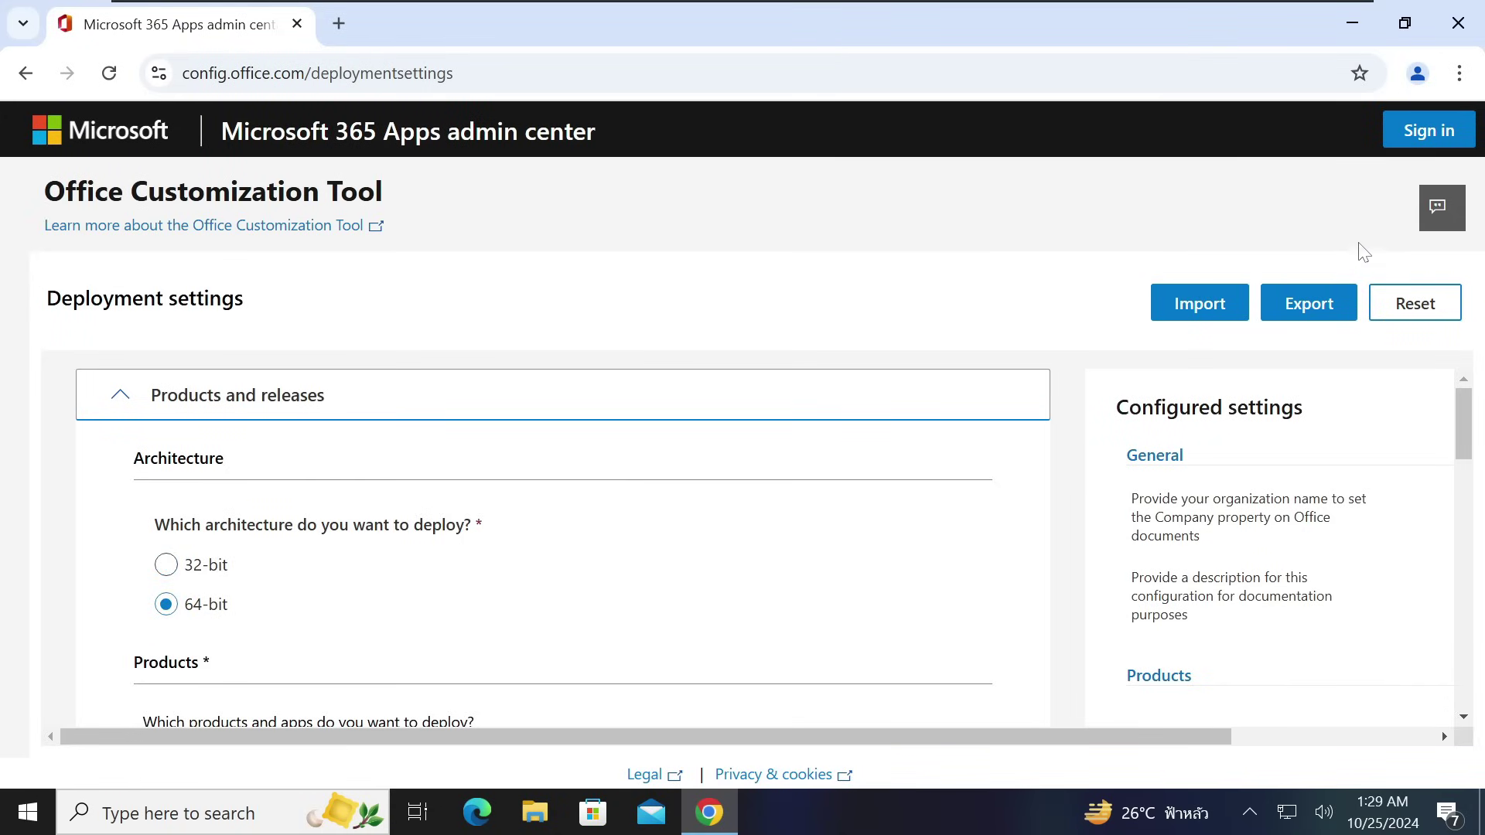
Step: Minimize Chrome, check the computer's system type in the properties of This PC, and close Settings
click(1353, 24)
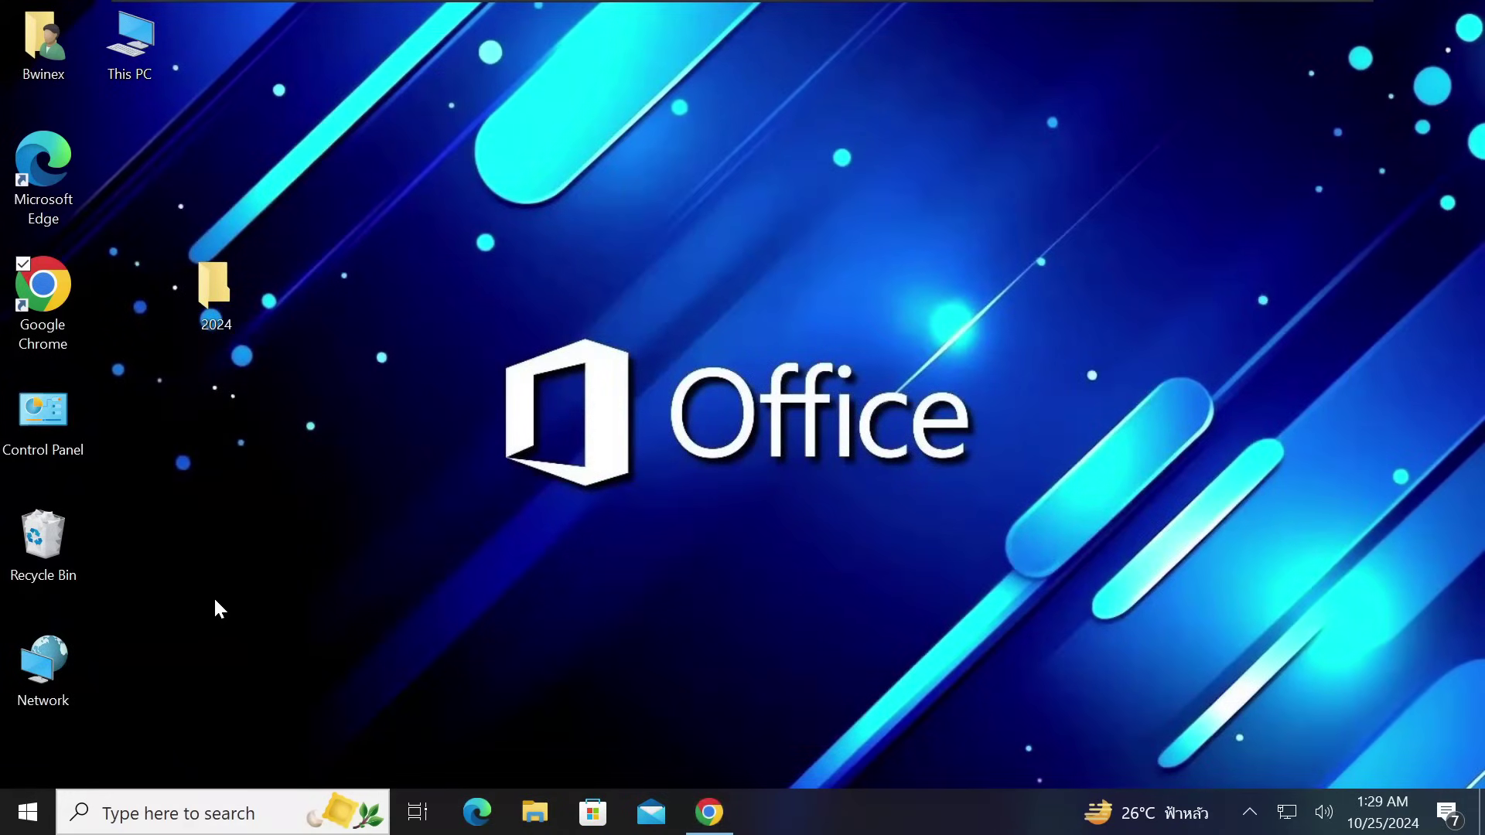
right_click(128, 48)
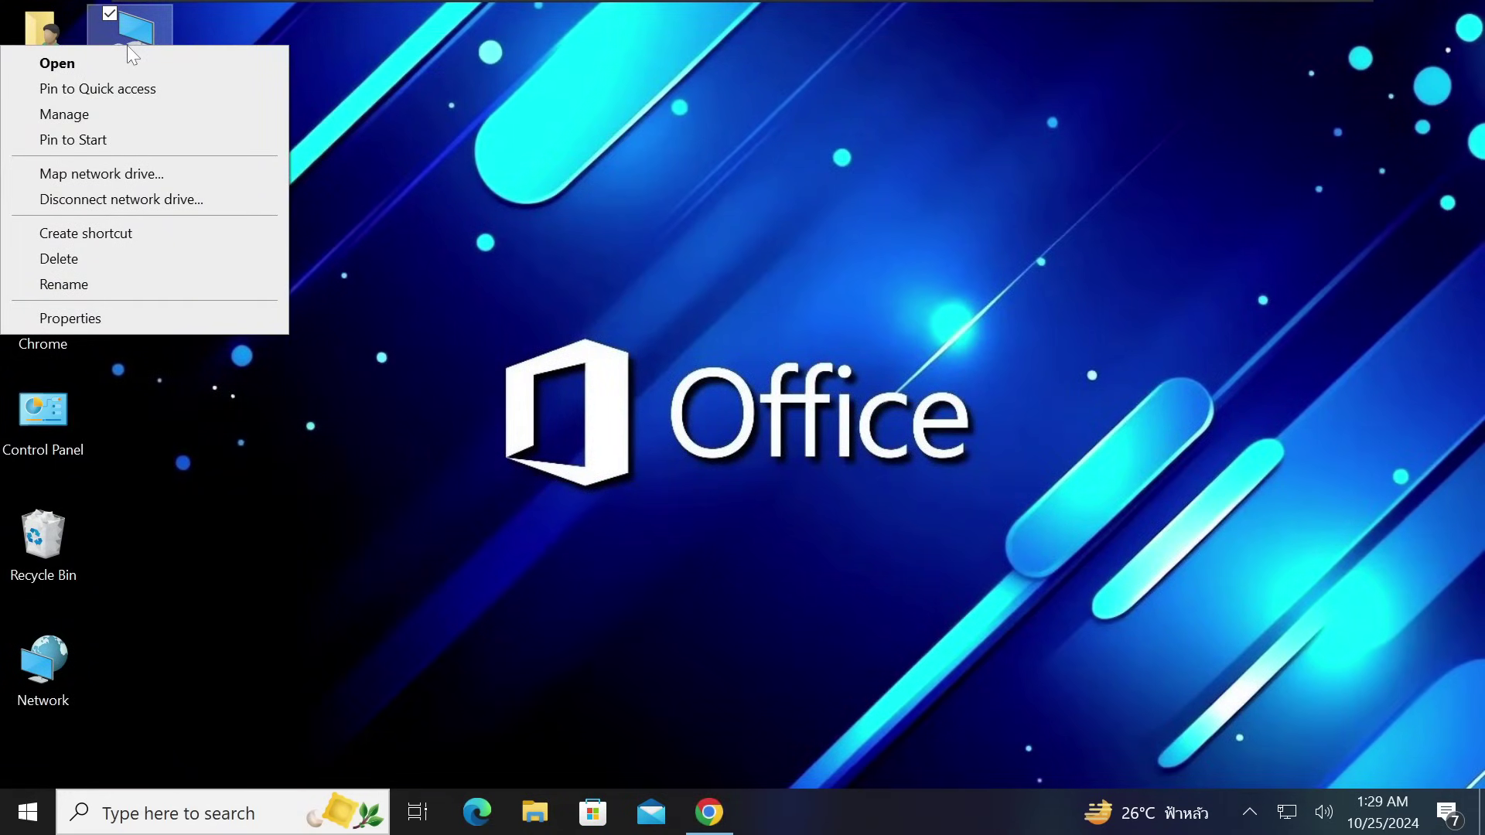
click(122, 326)
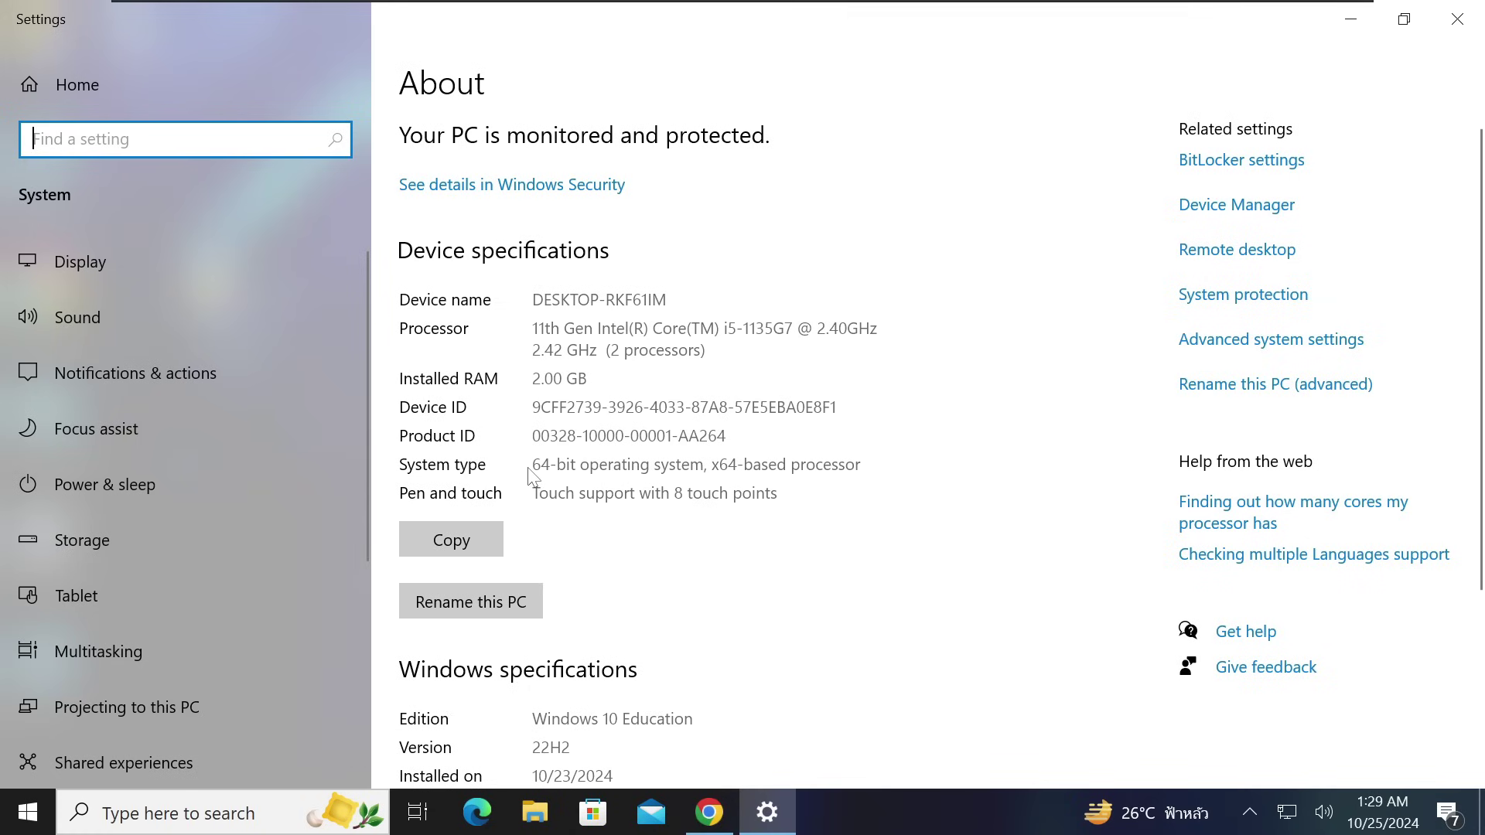
click(1457, 18)
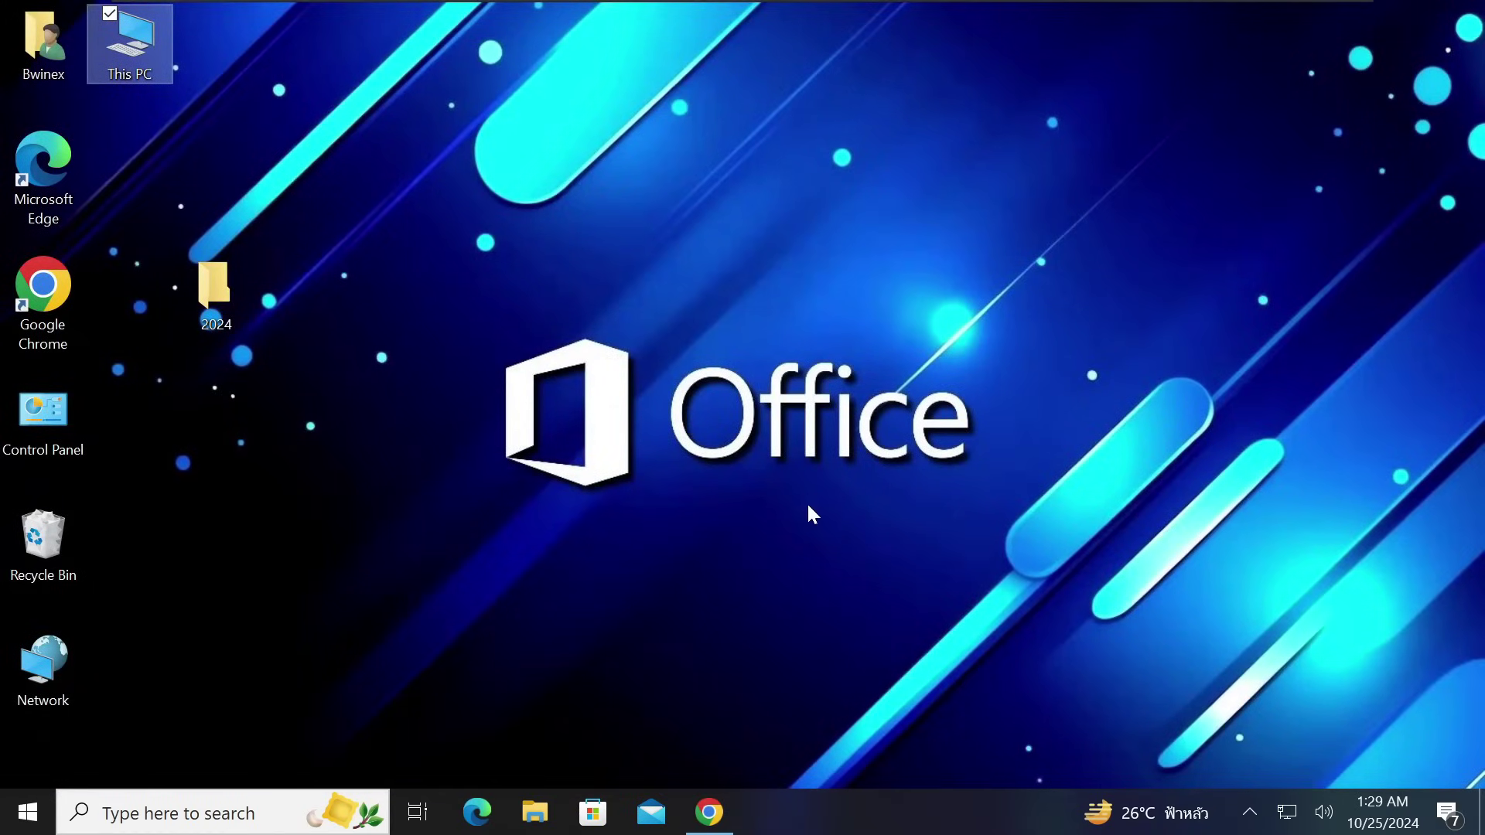
Step: Switch back to Chrome and select Office LTSC Professional Plus 2024 - Volume License as the Office suite to deploy
click(709, 812)
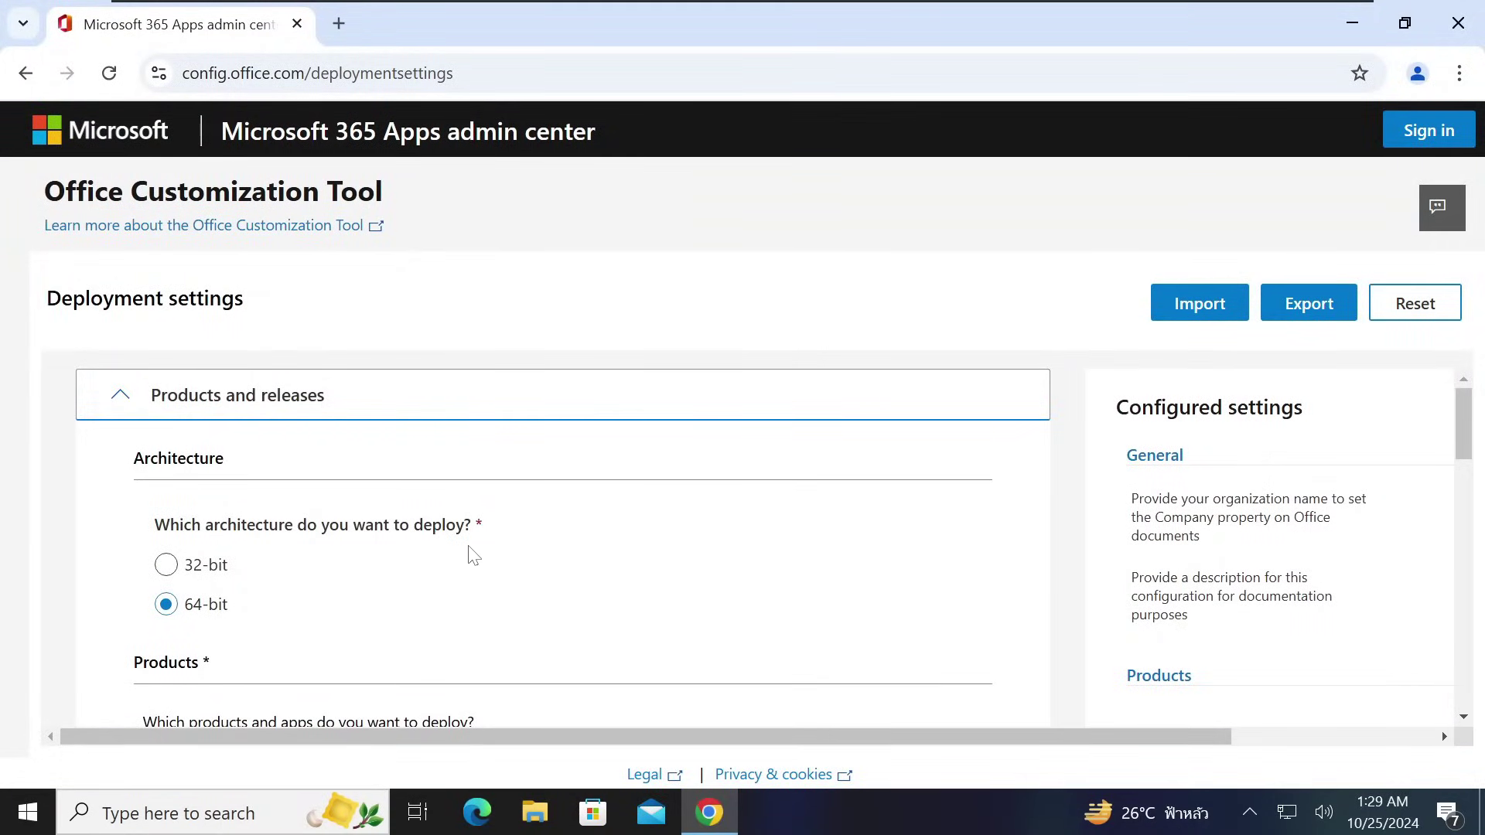
scroll(472, 555, down, 3)
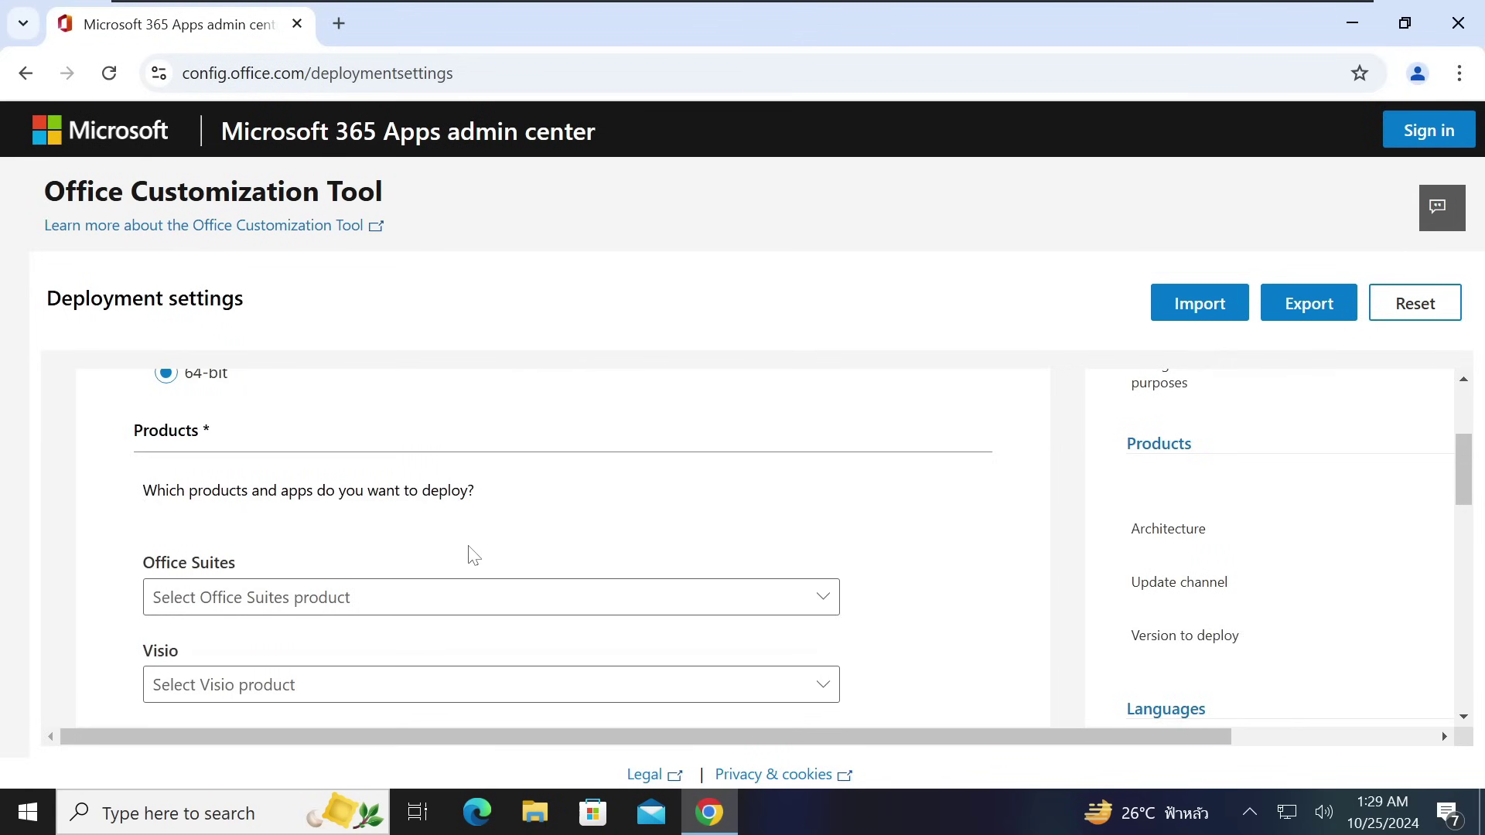
scroll(518, 491, down, 1)
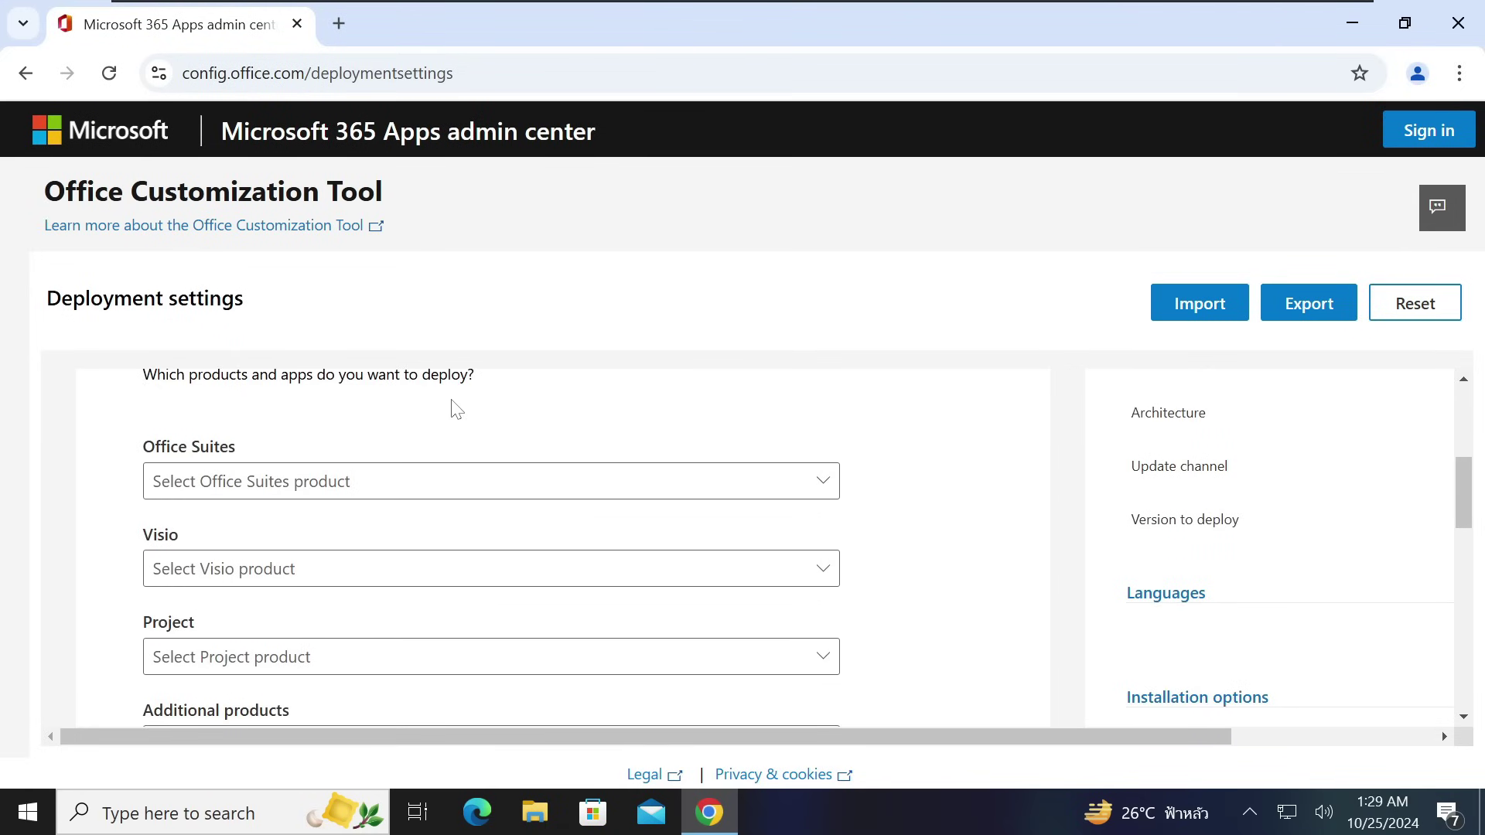
click(480, 491)
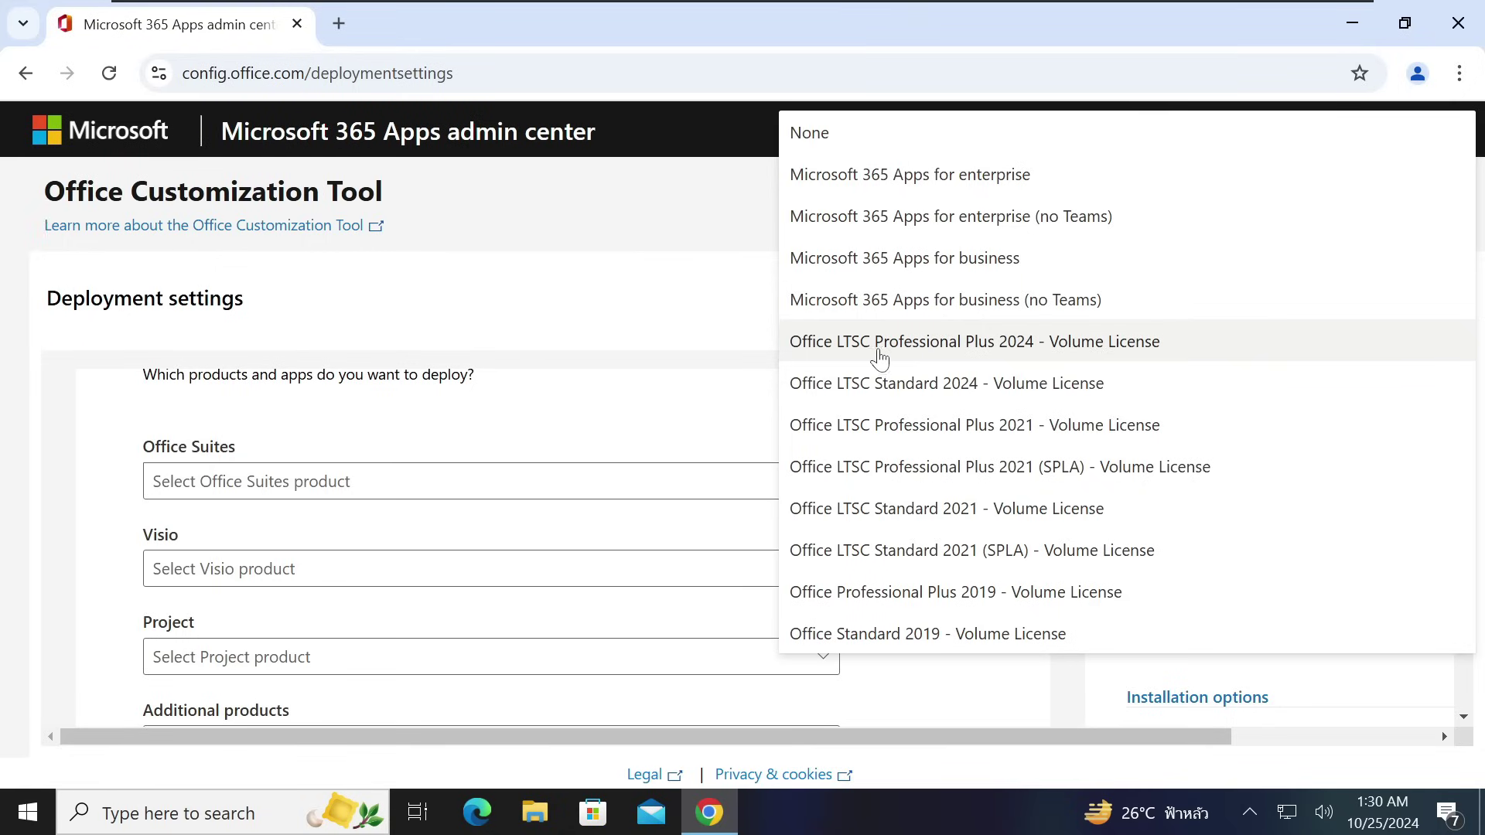
click(987, 347)
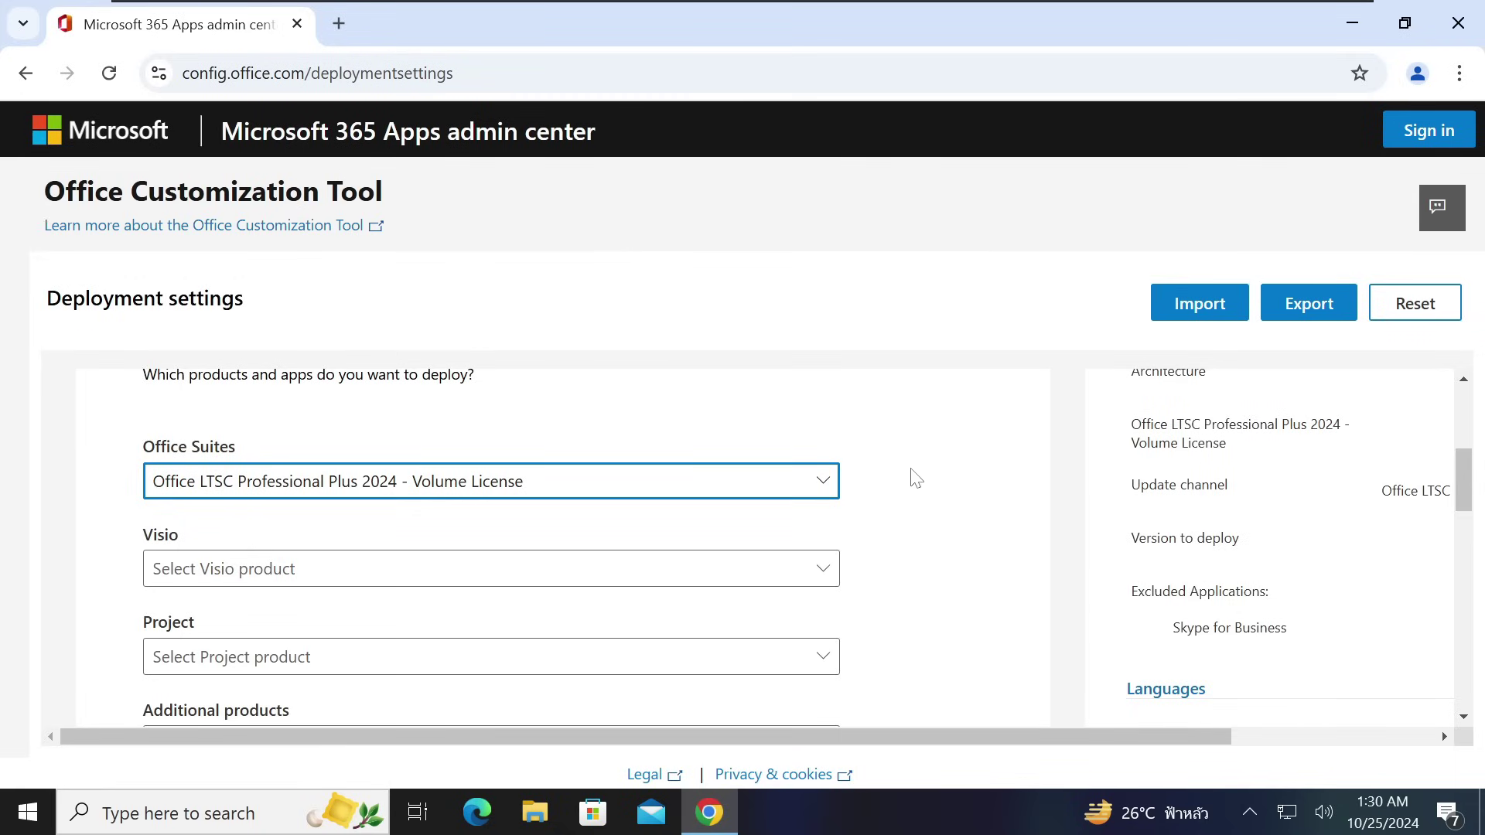
Step: Choose None for the additional products in the deployment settings
scroll(913, 474, down, 2)
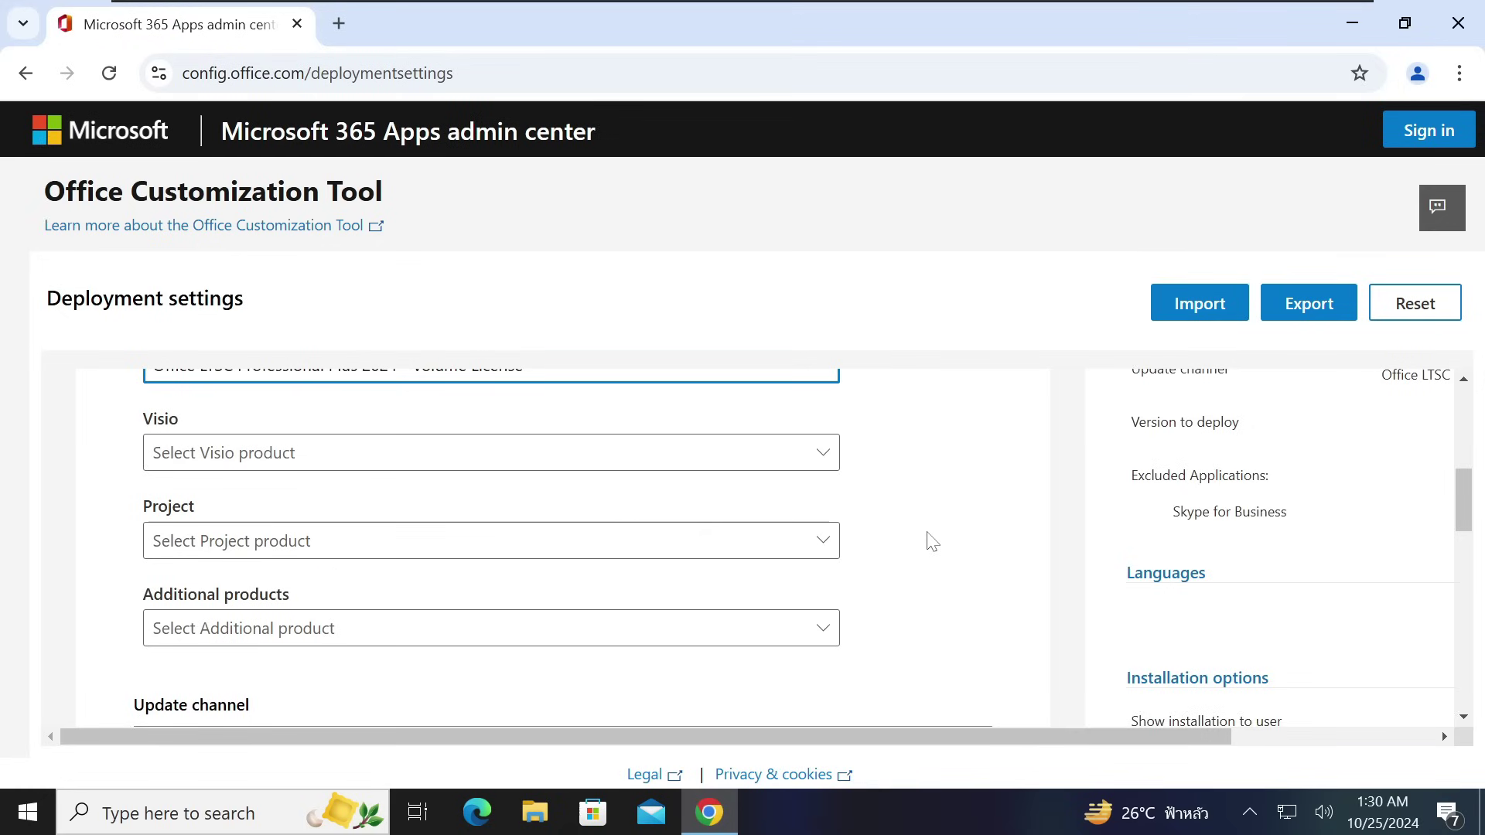
scroll(932, 541, down, 1)
click(825, 512)
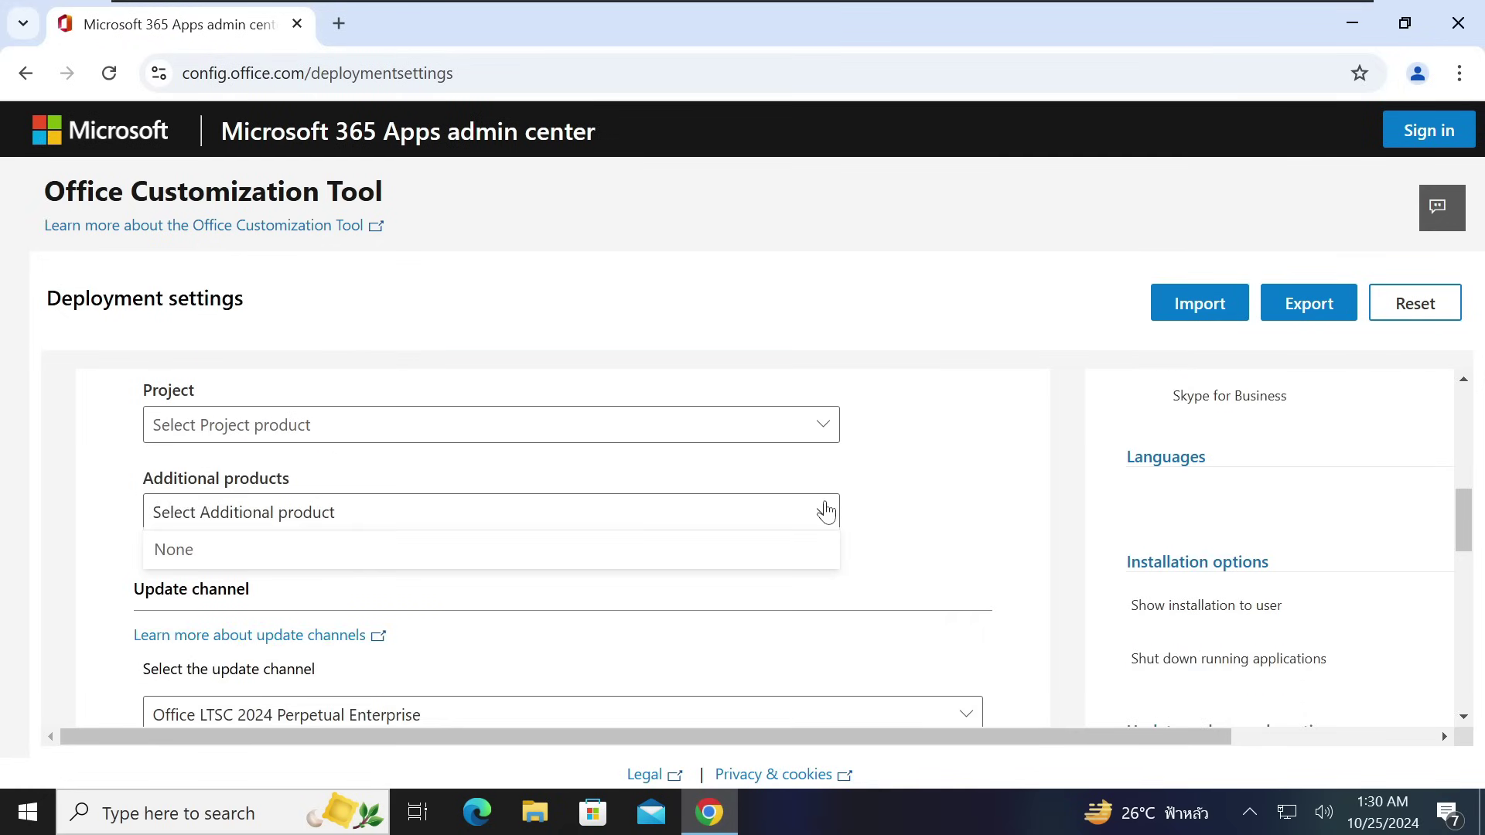
click(797, 555)
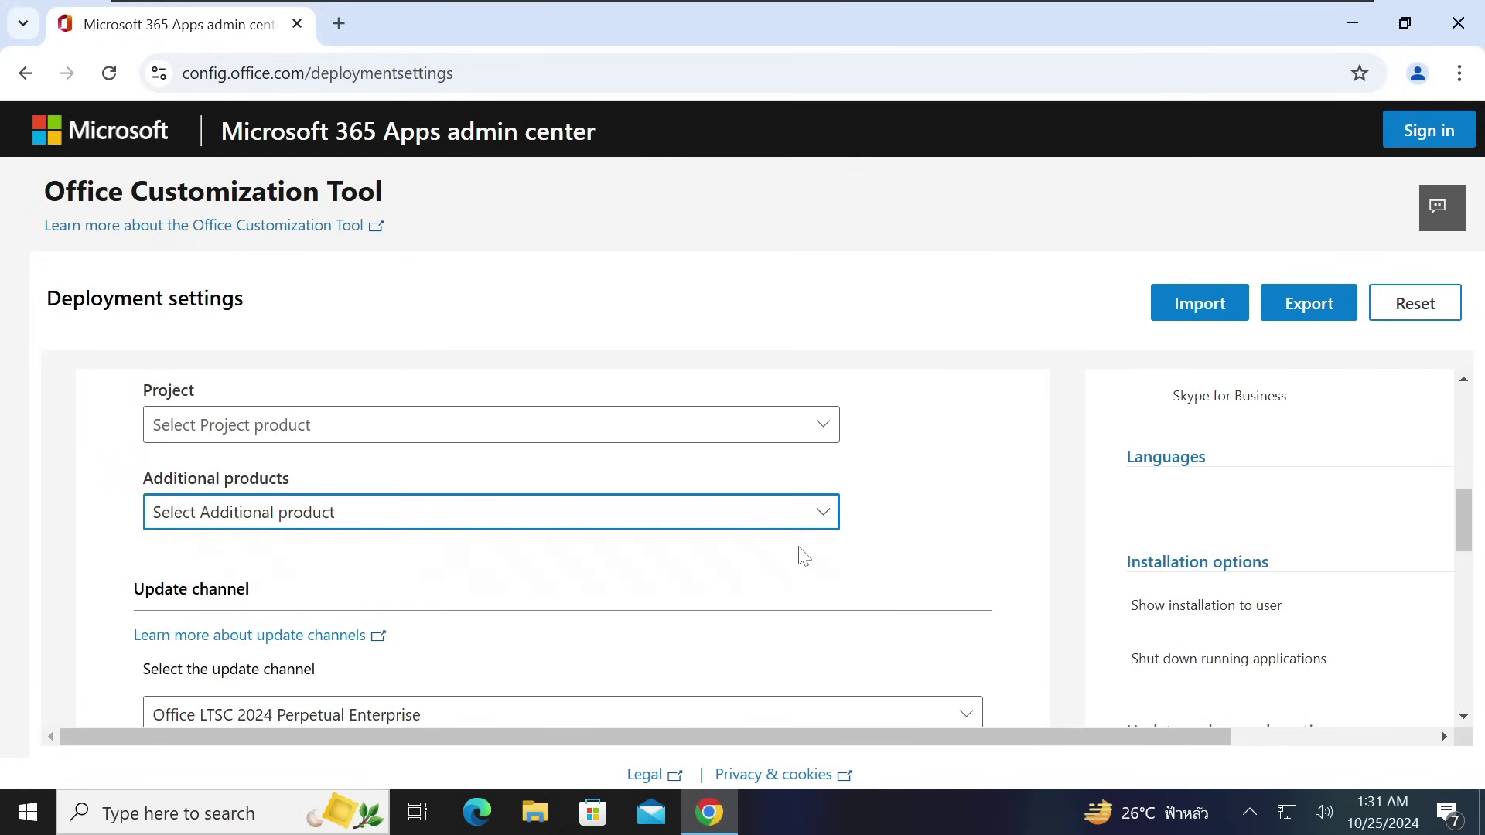
scroll(880, 535, down, 2)
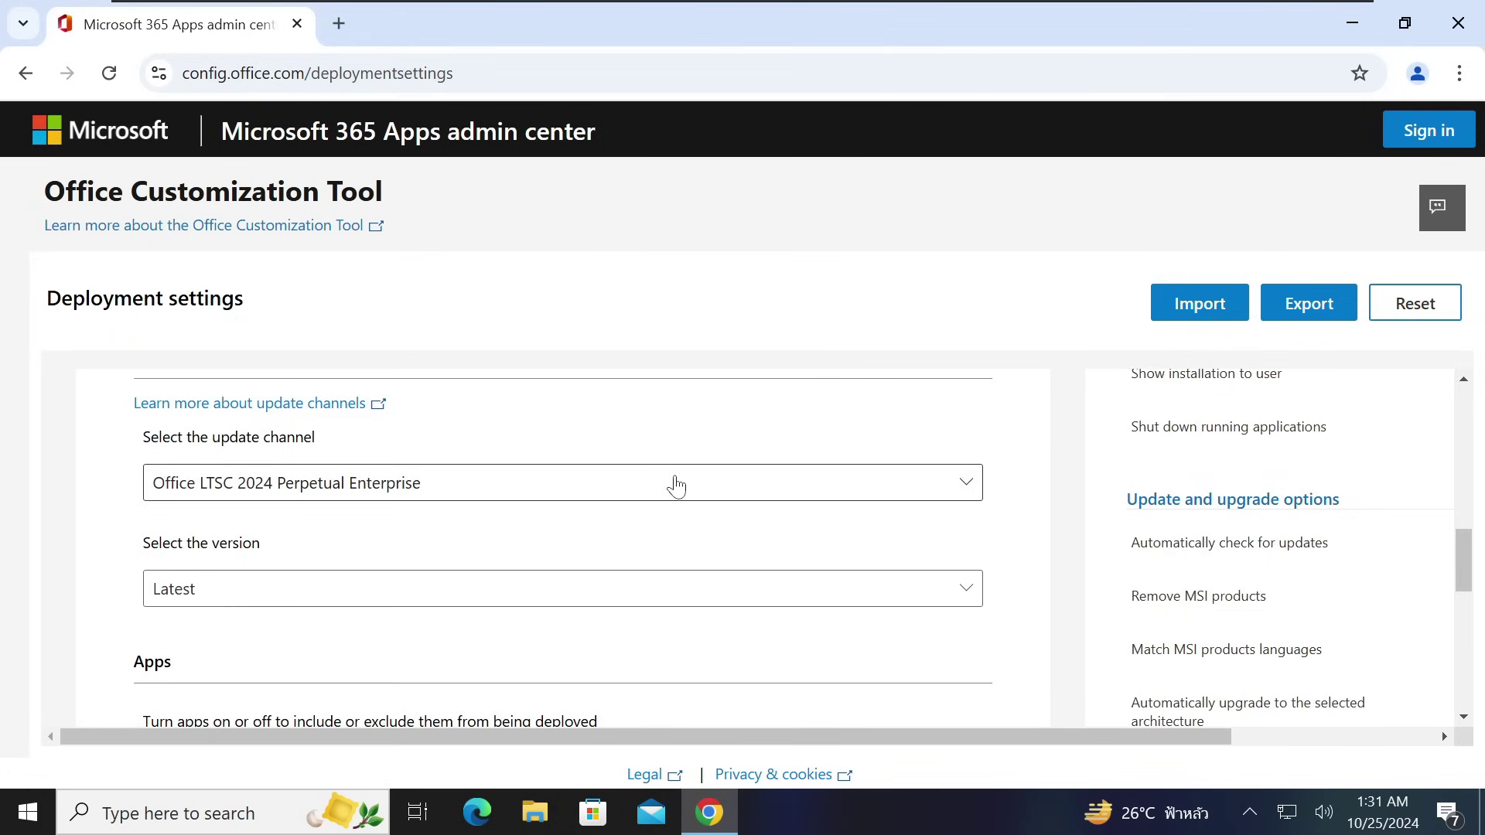
Step: Check which versions are available for the Office LTSC 2024 Perpetual Enterprise update channel, keeping Latest selected
scroll(367, 527, down, 1)
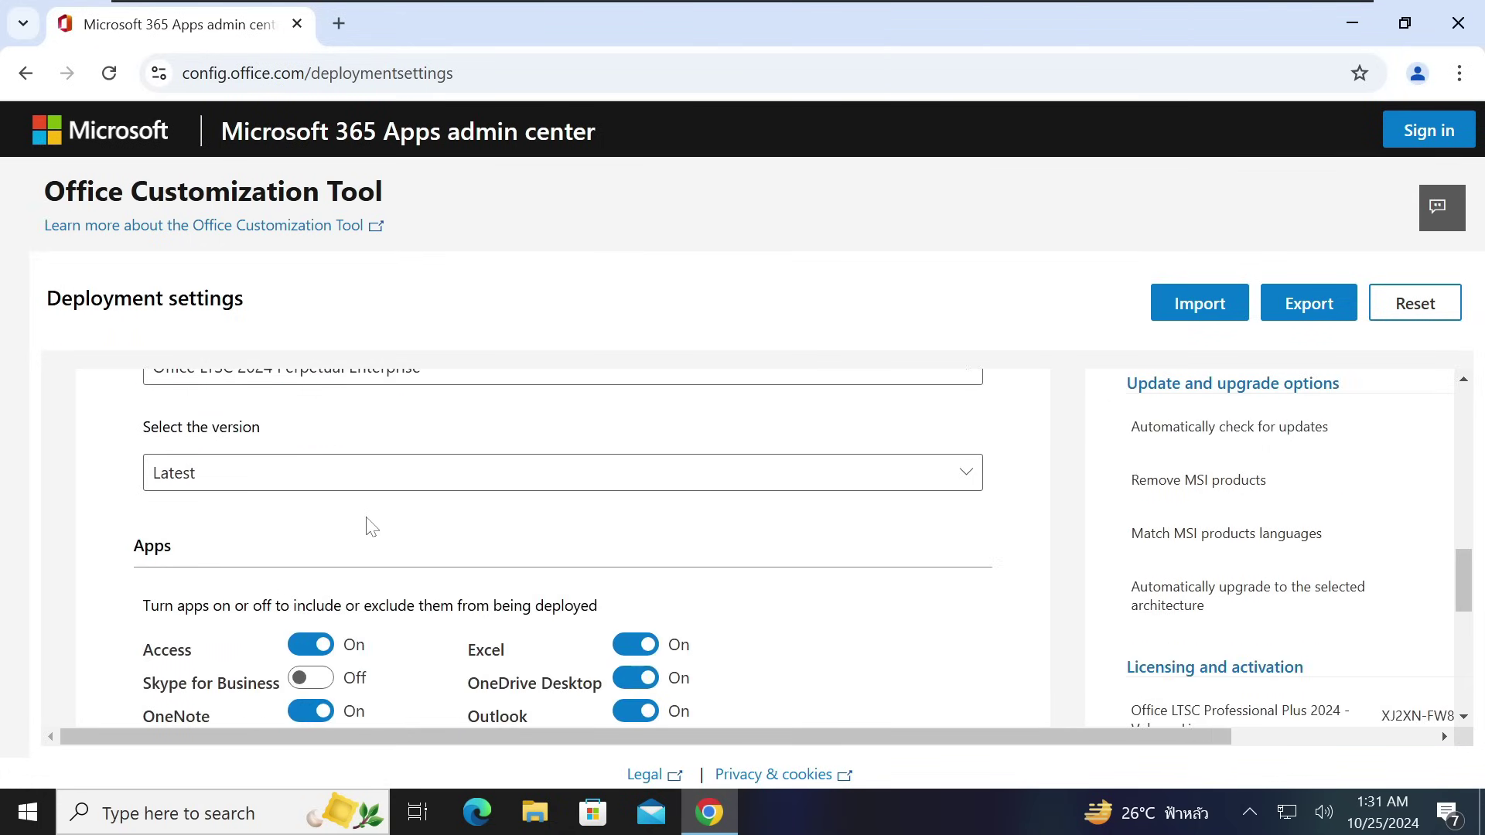
click(416, 489)
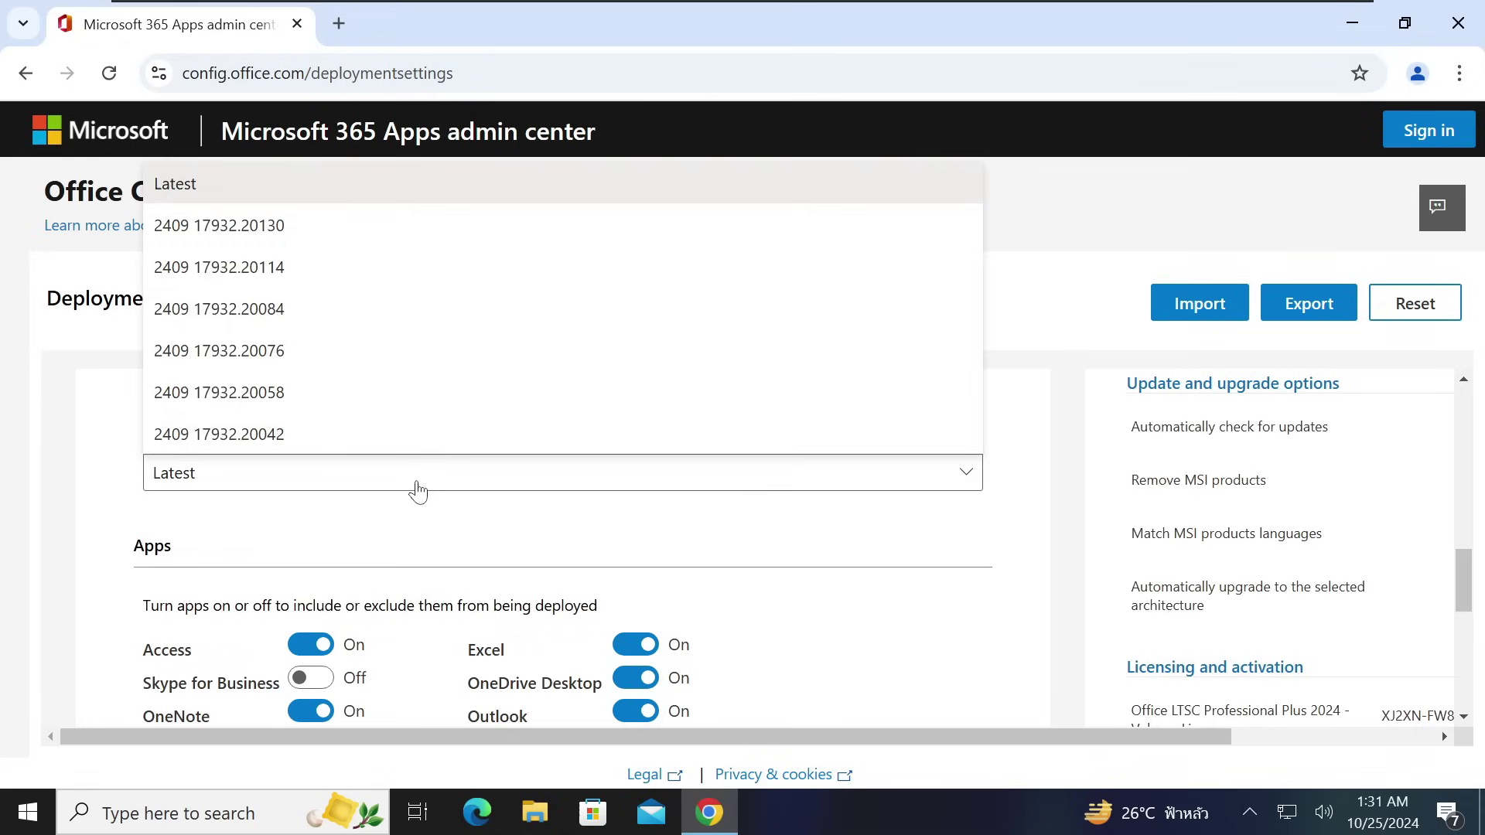
click(417, 488)
scroll(394, 547, up, 1)
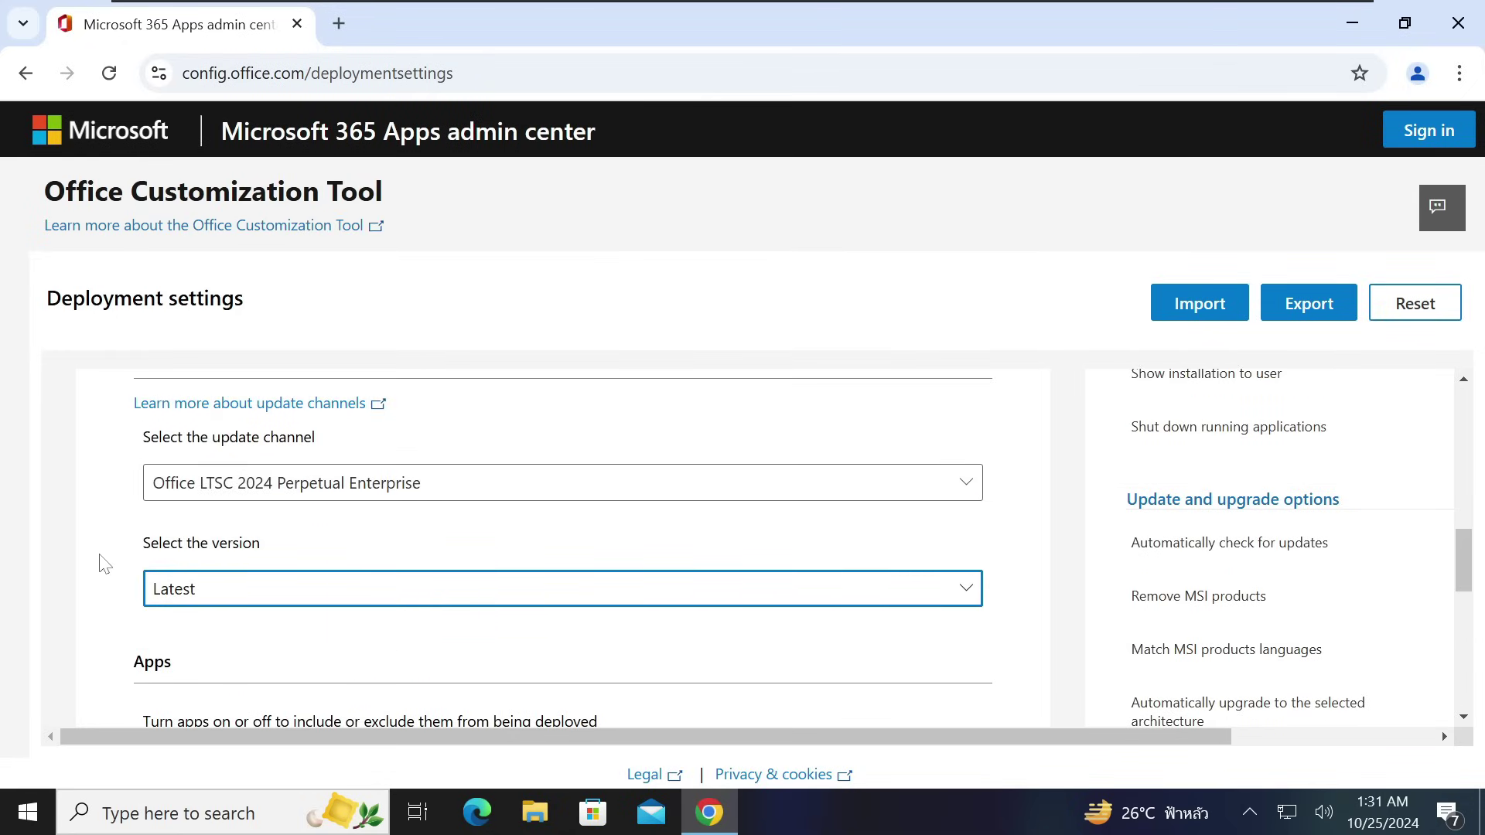
Step: Exclude Access, OneNote, OneDrive Desktop and Outlook from the deployment, keep Publisher included, and continue to the language settings
scroll(114, 485, down, 3)
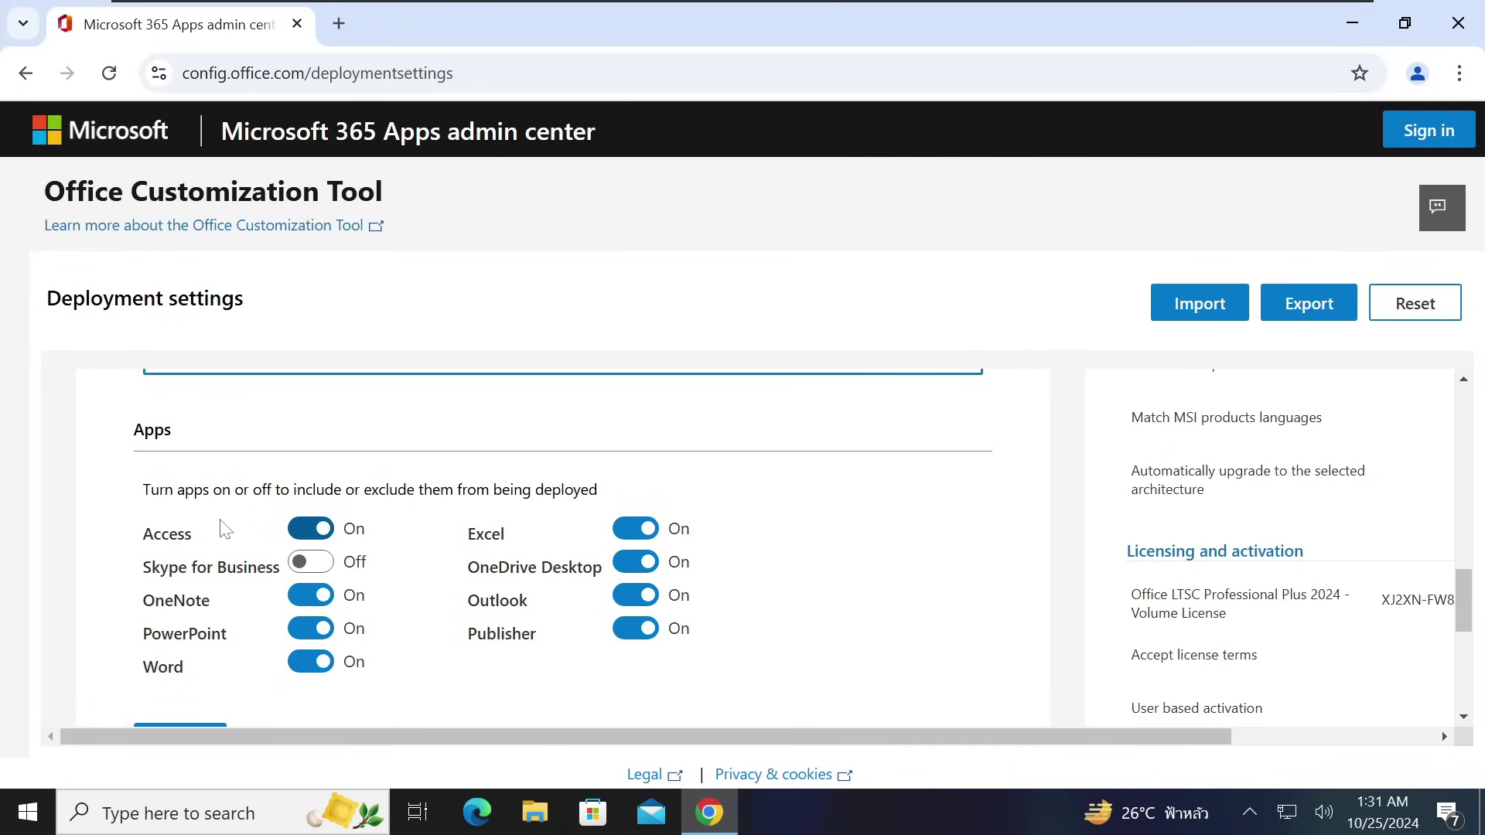
click(307, 530)
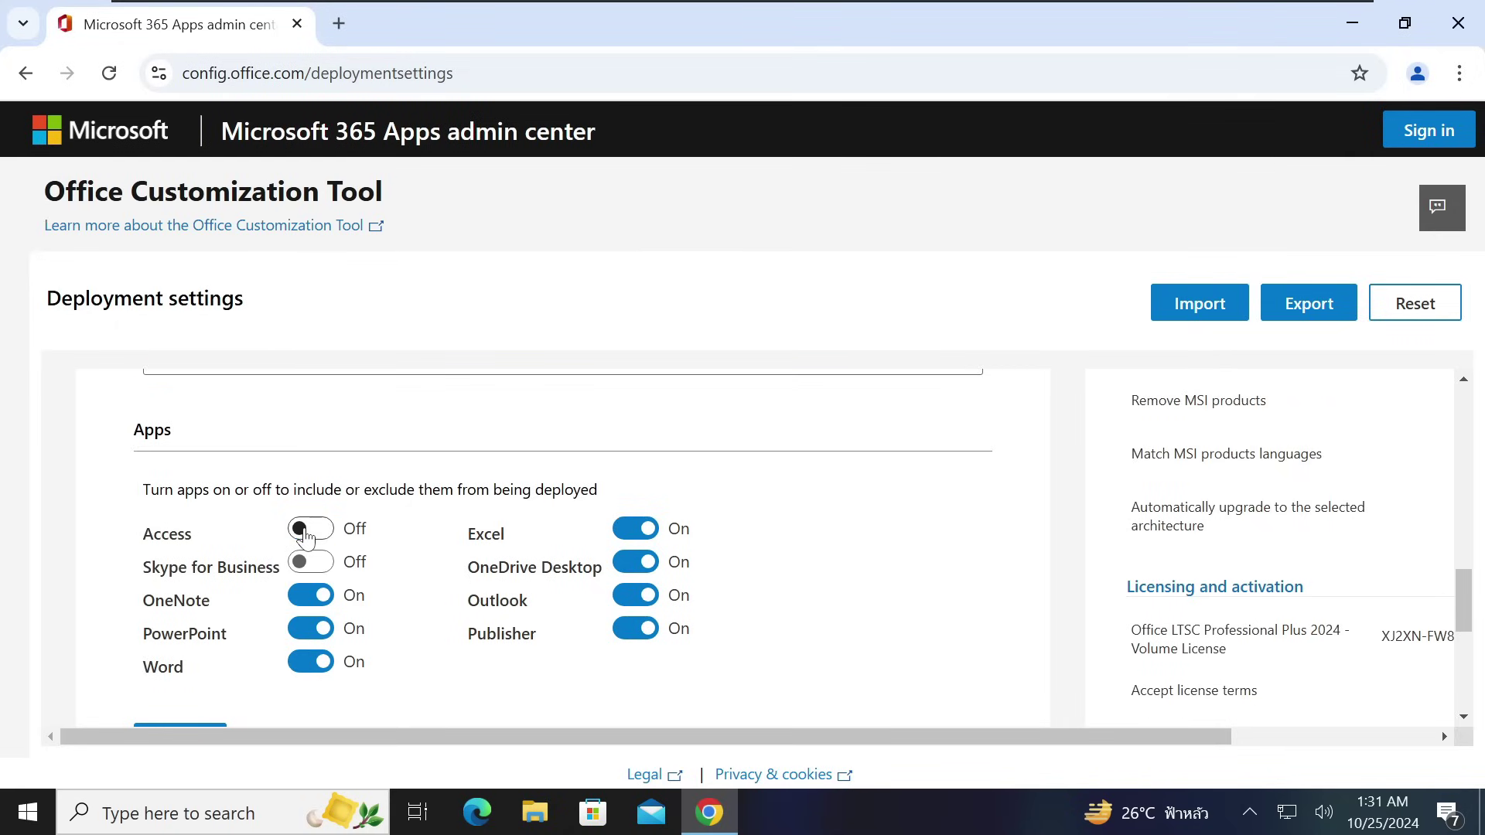
click(301, 599)
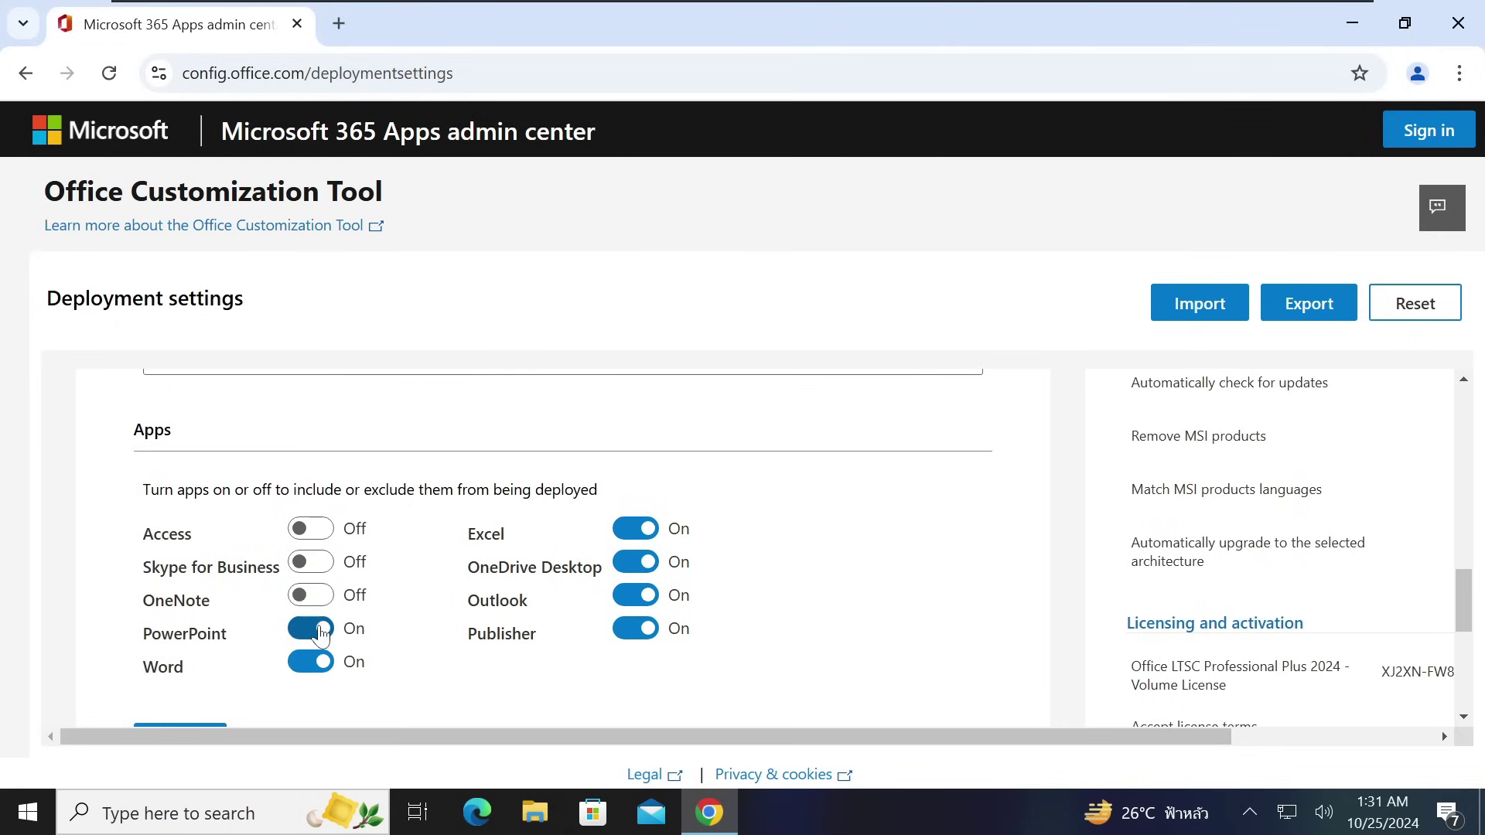
click(636, 575)
click(639, 599)
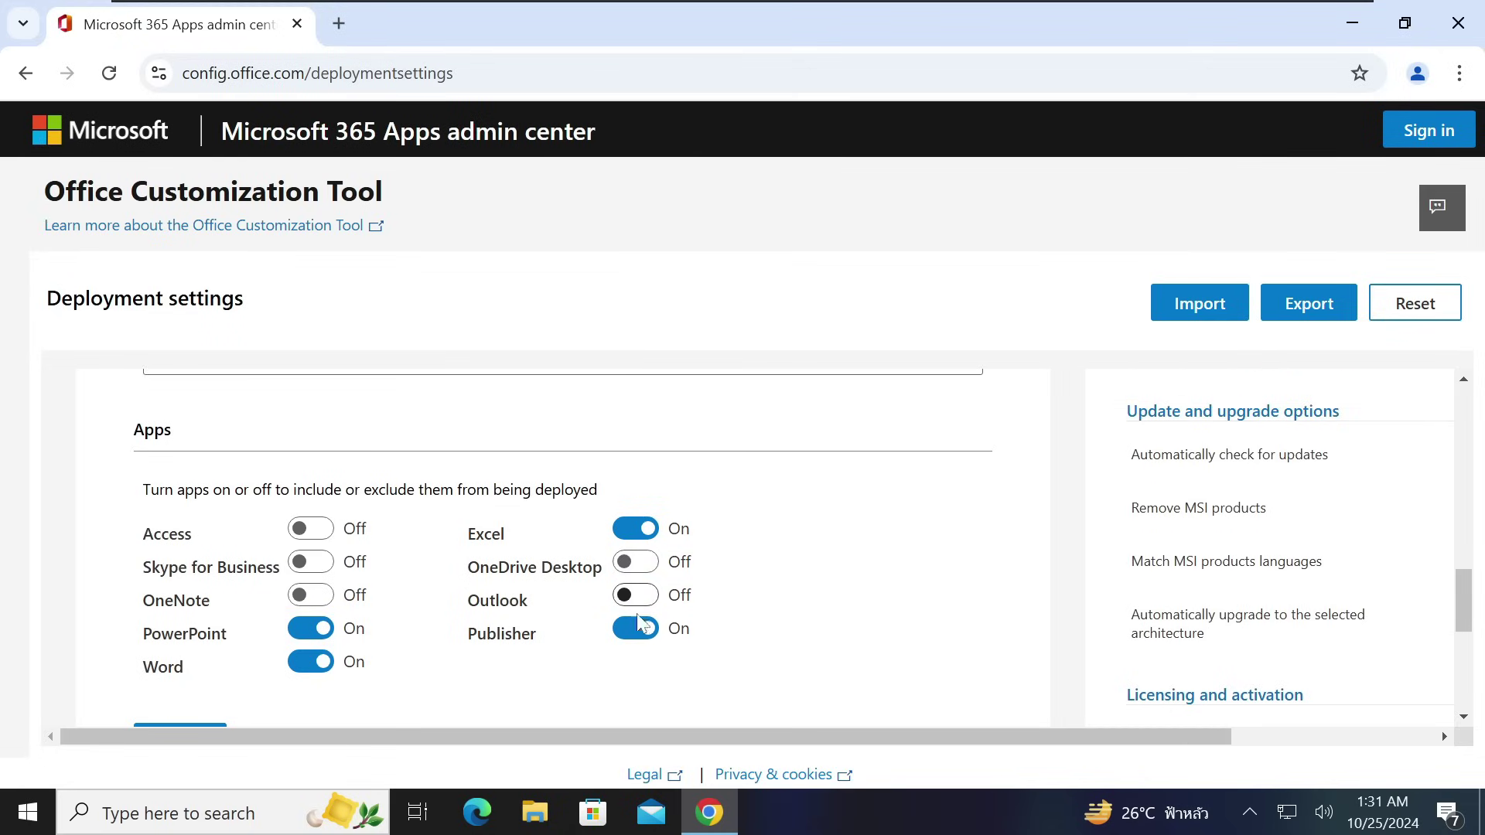
click(635, 630)
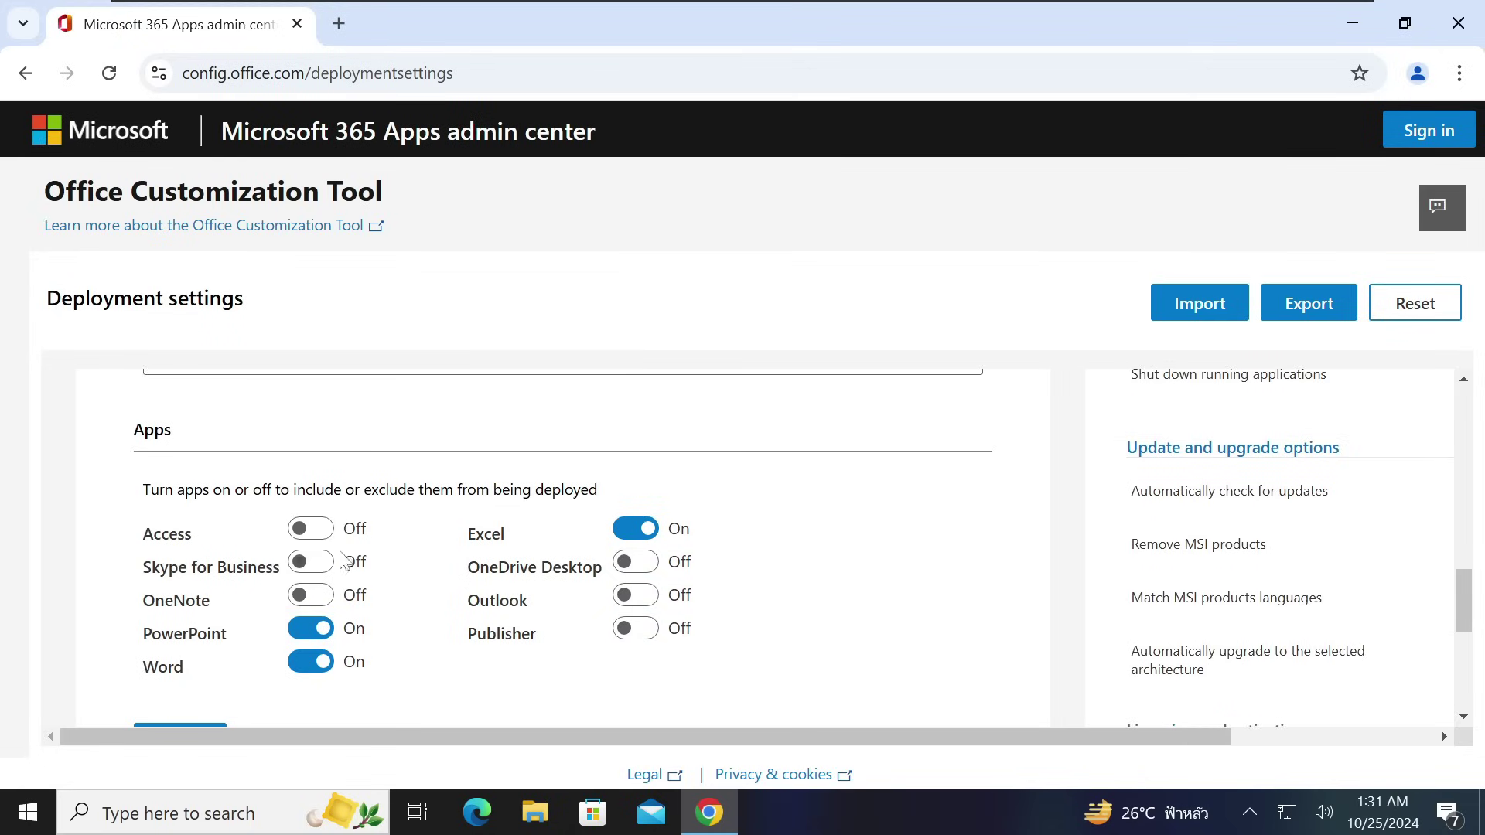
click(648, 636)
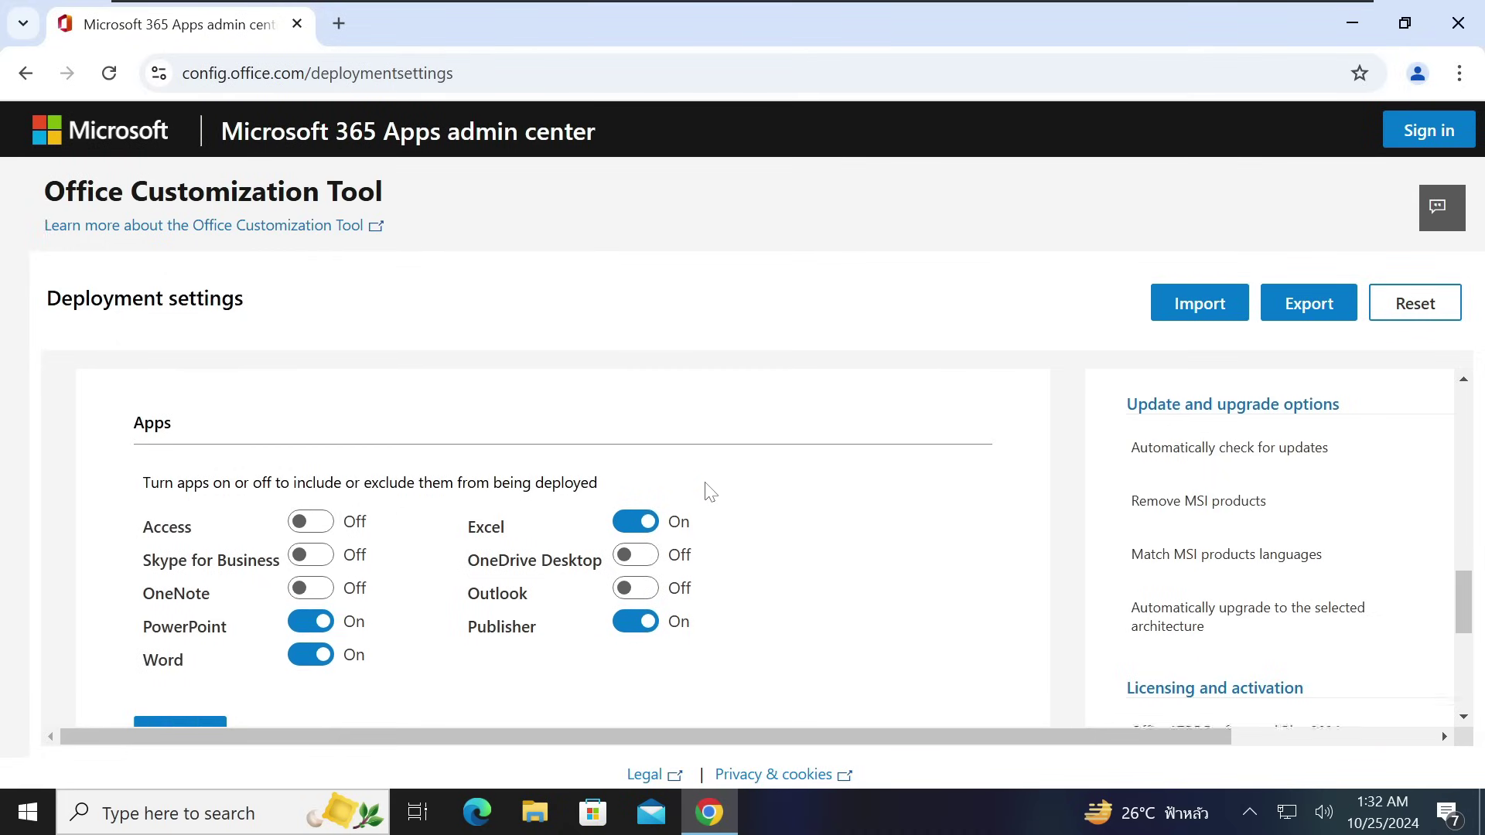
scroll(706, 490, down, 3)
click(162, 511)
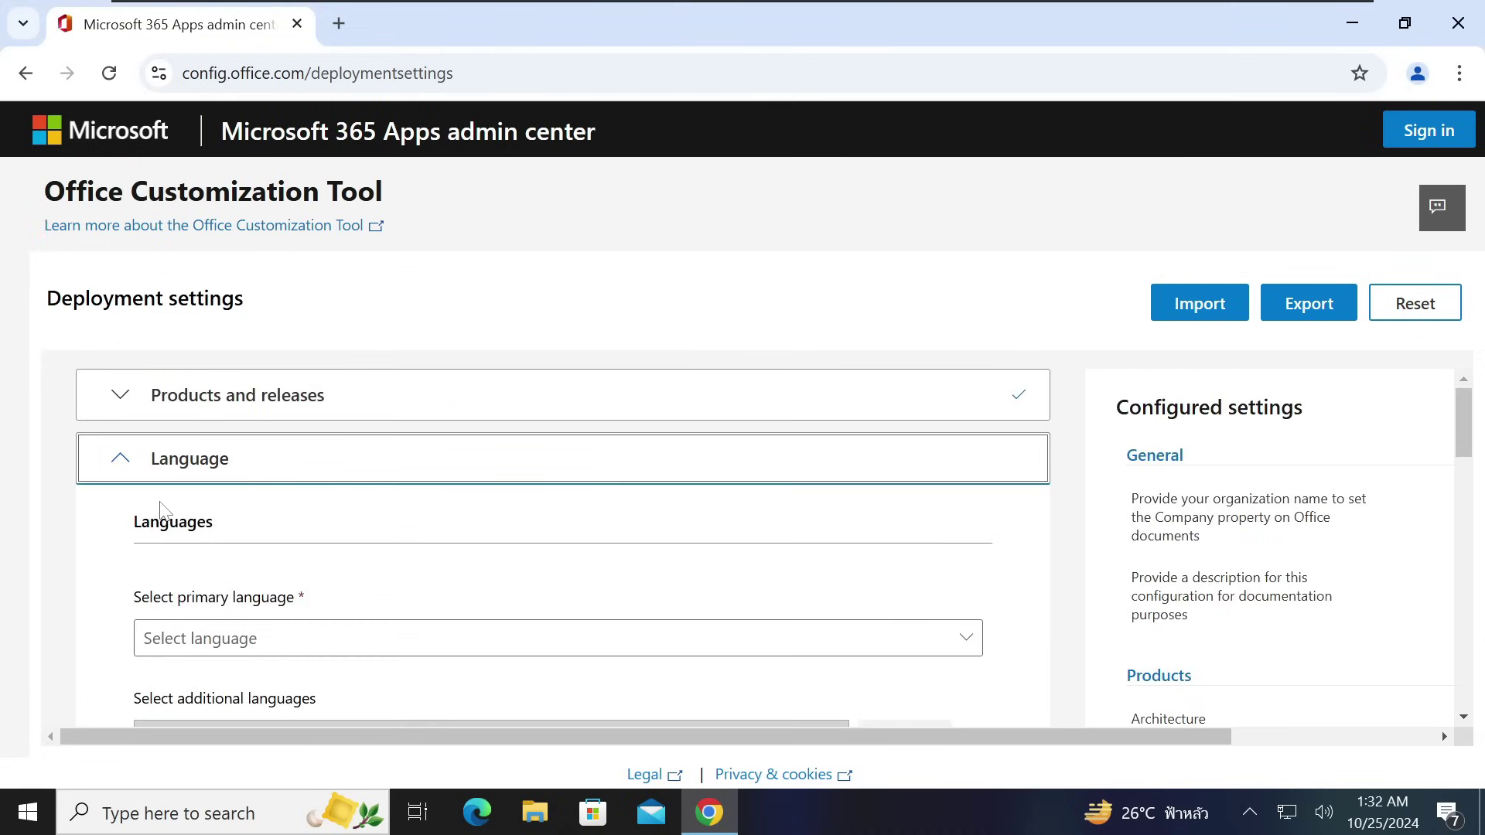
Step: Set the primary language to English (United States)
scroll(116, 569, down, 3)
scroll(147, 541, up, 1)
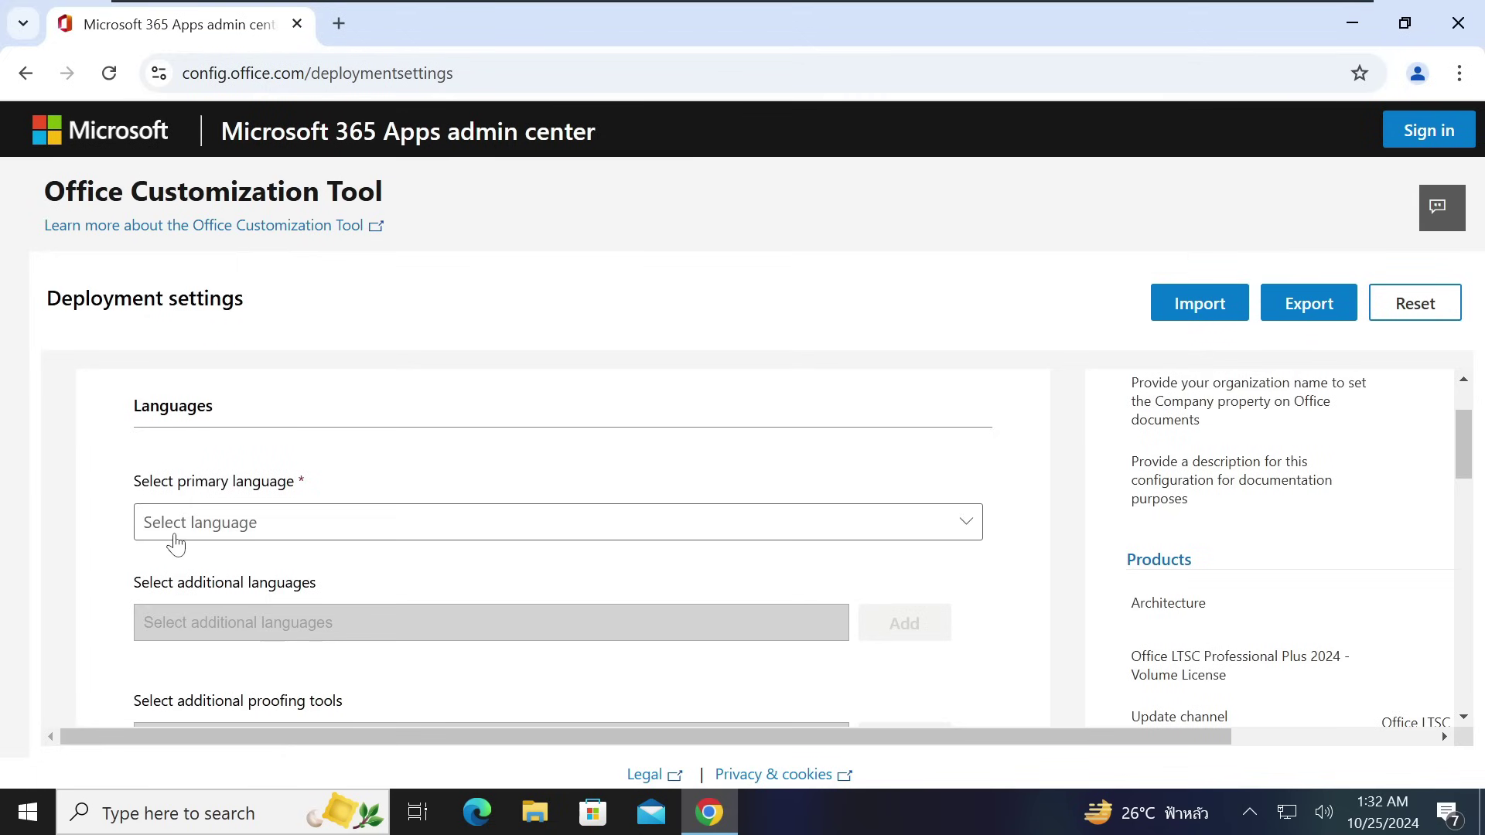
click(375, 534)
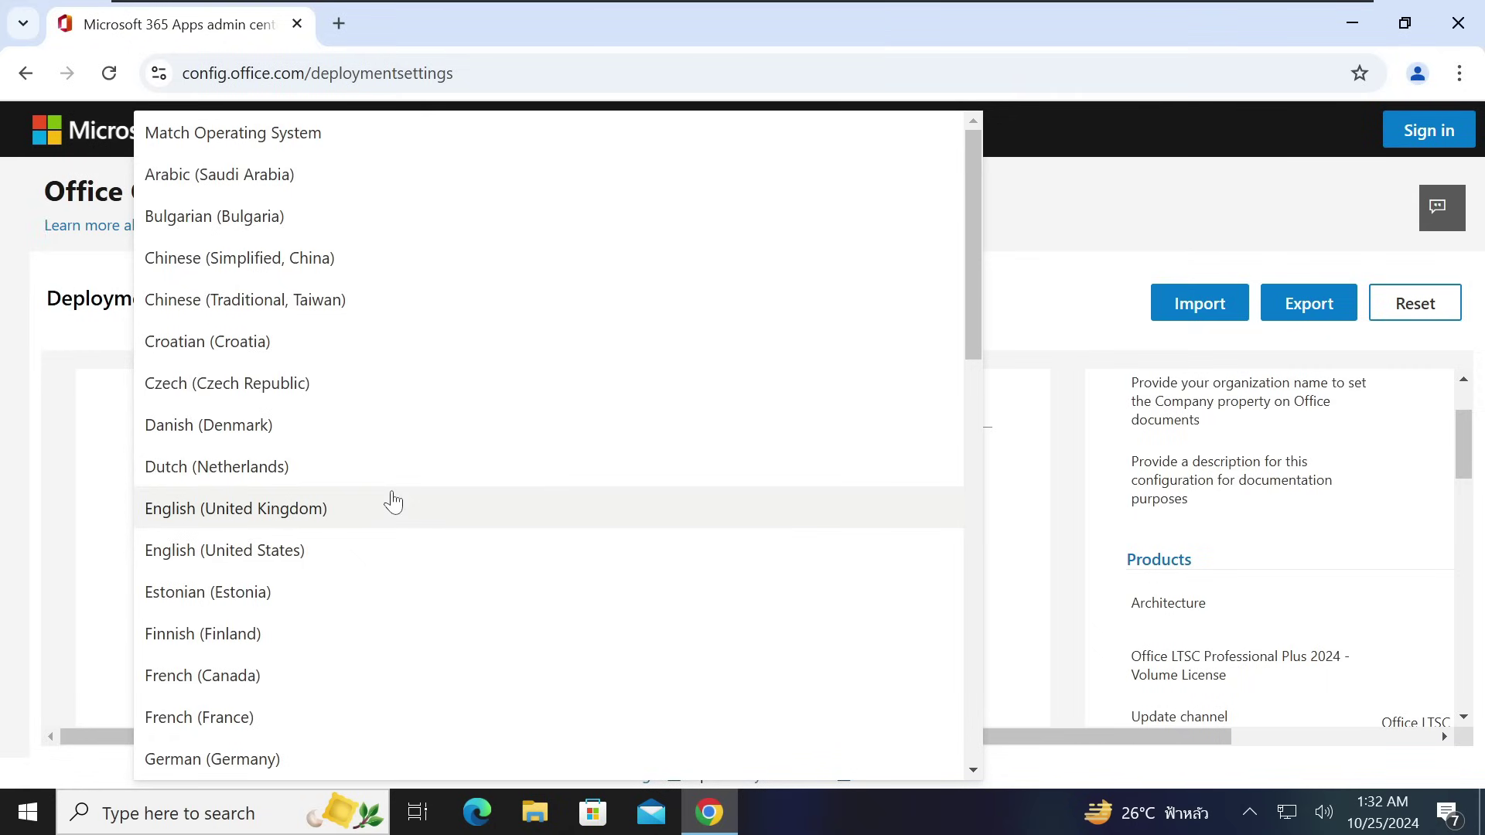
click(400, 559)
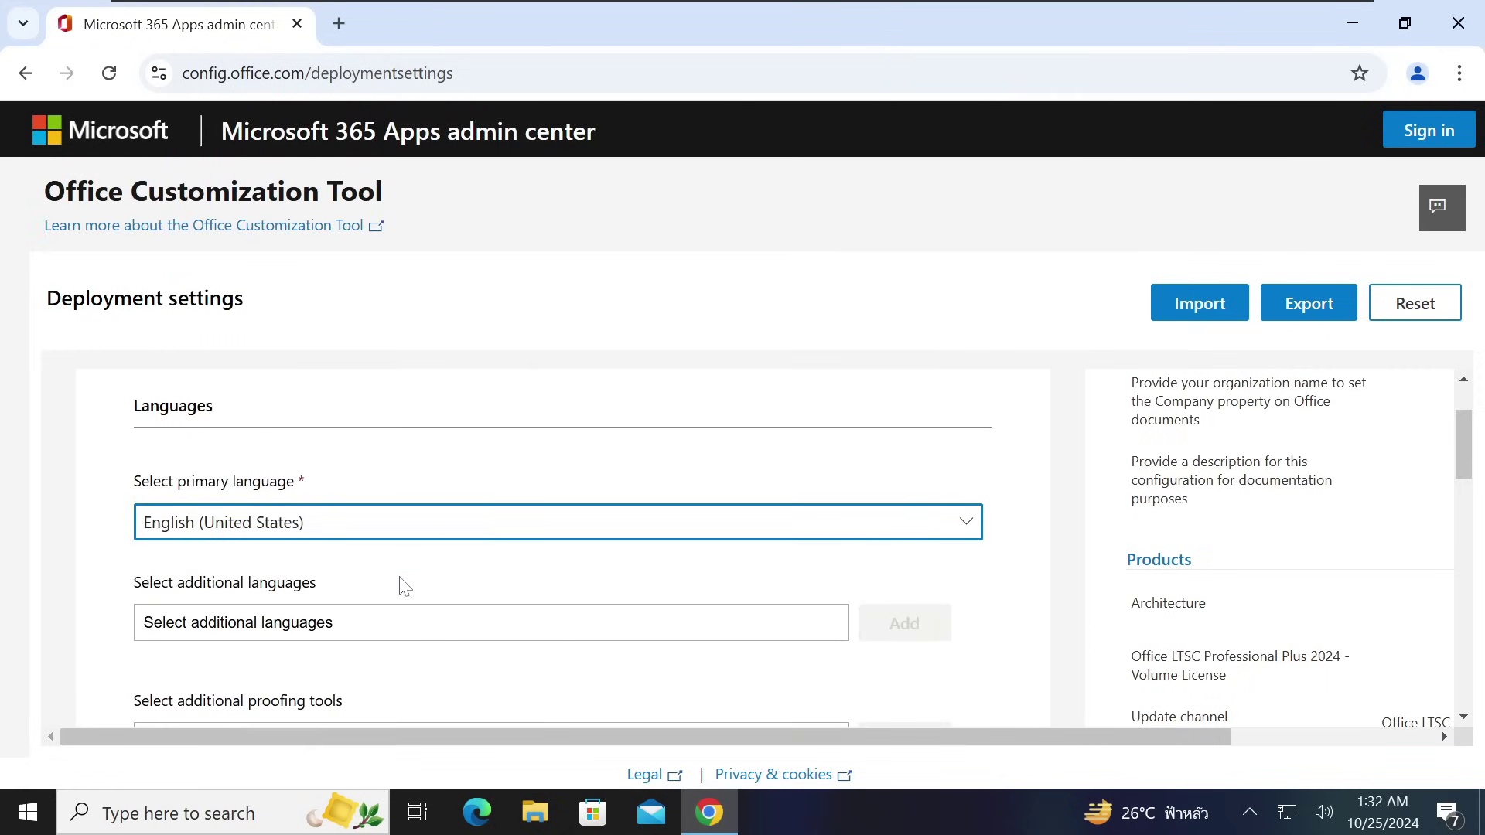
Step: Browse the additional languages and try the Full and Partial filters without selecting any language
scroll(115, 588, down, 1)
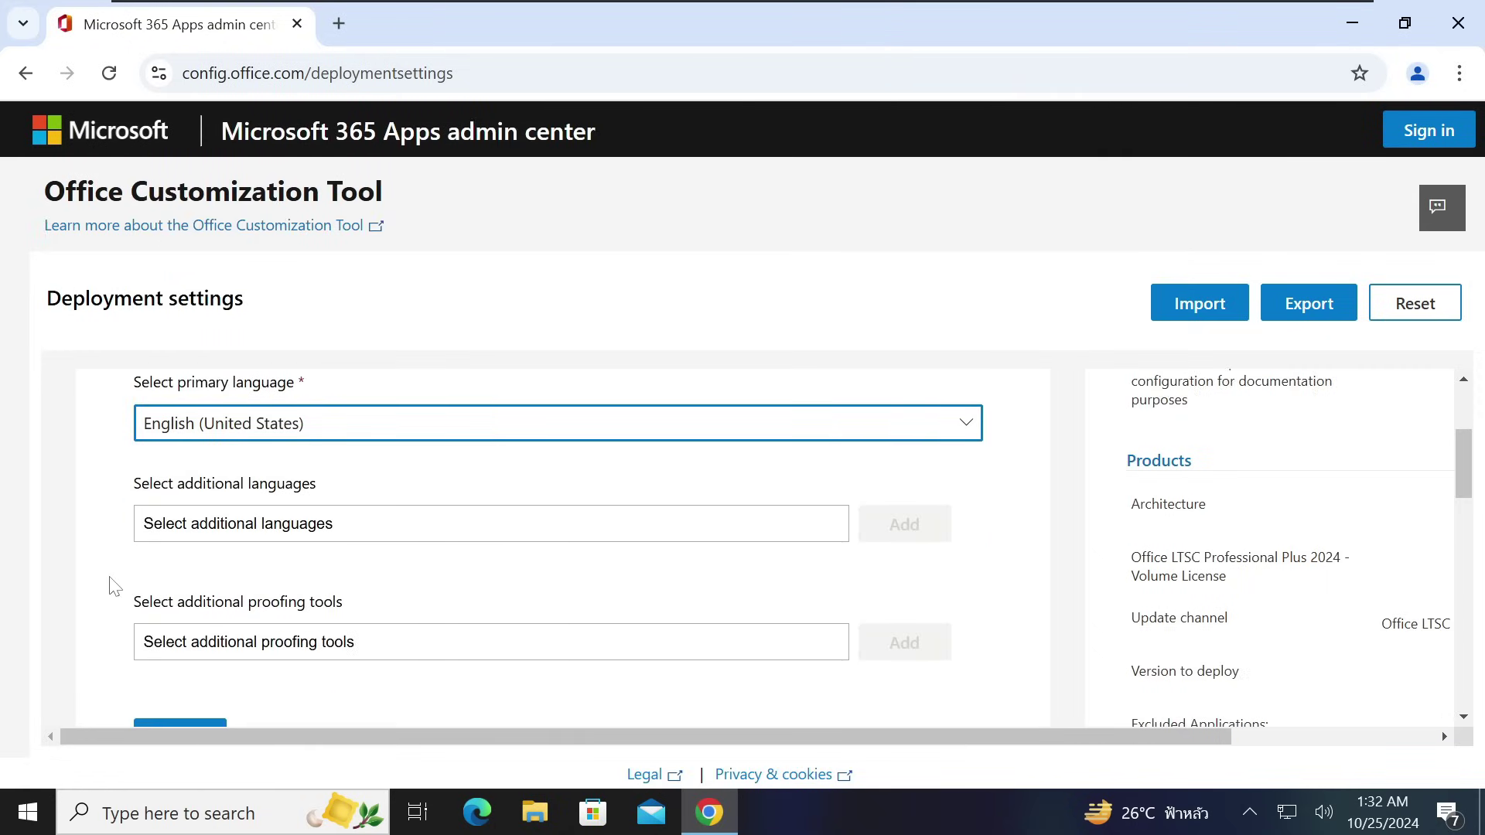
click(375, 518)
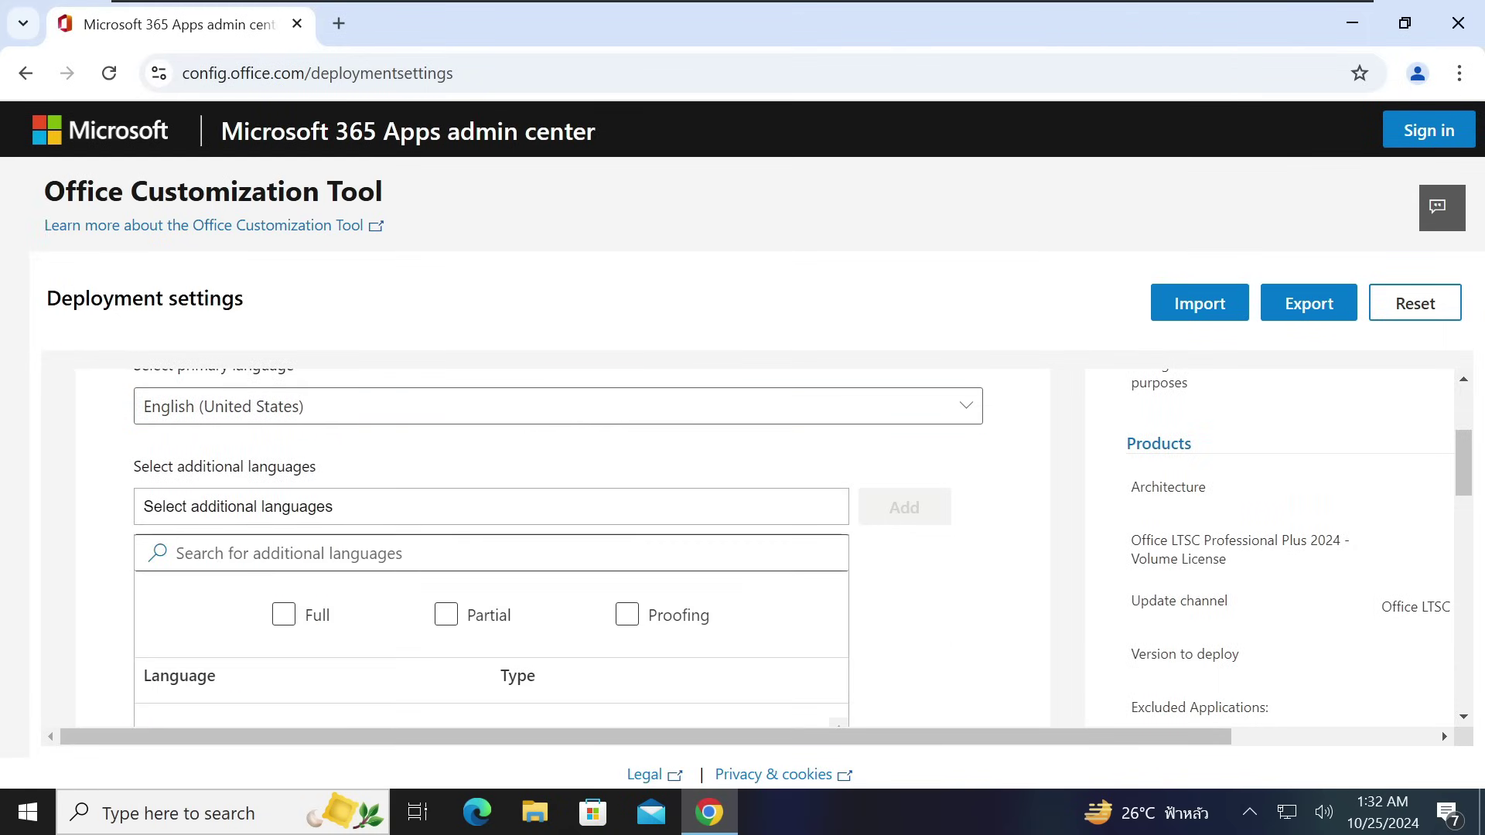
scroll(116, 570, down, 2)
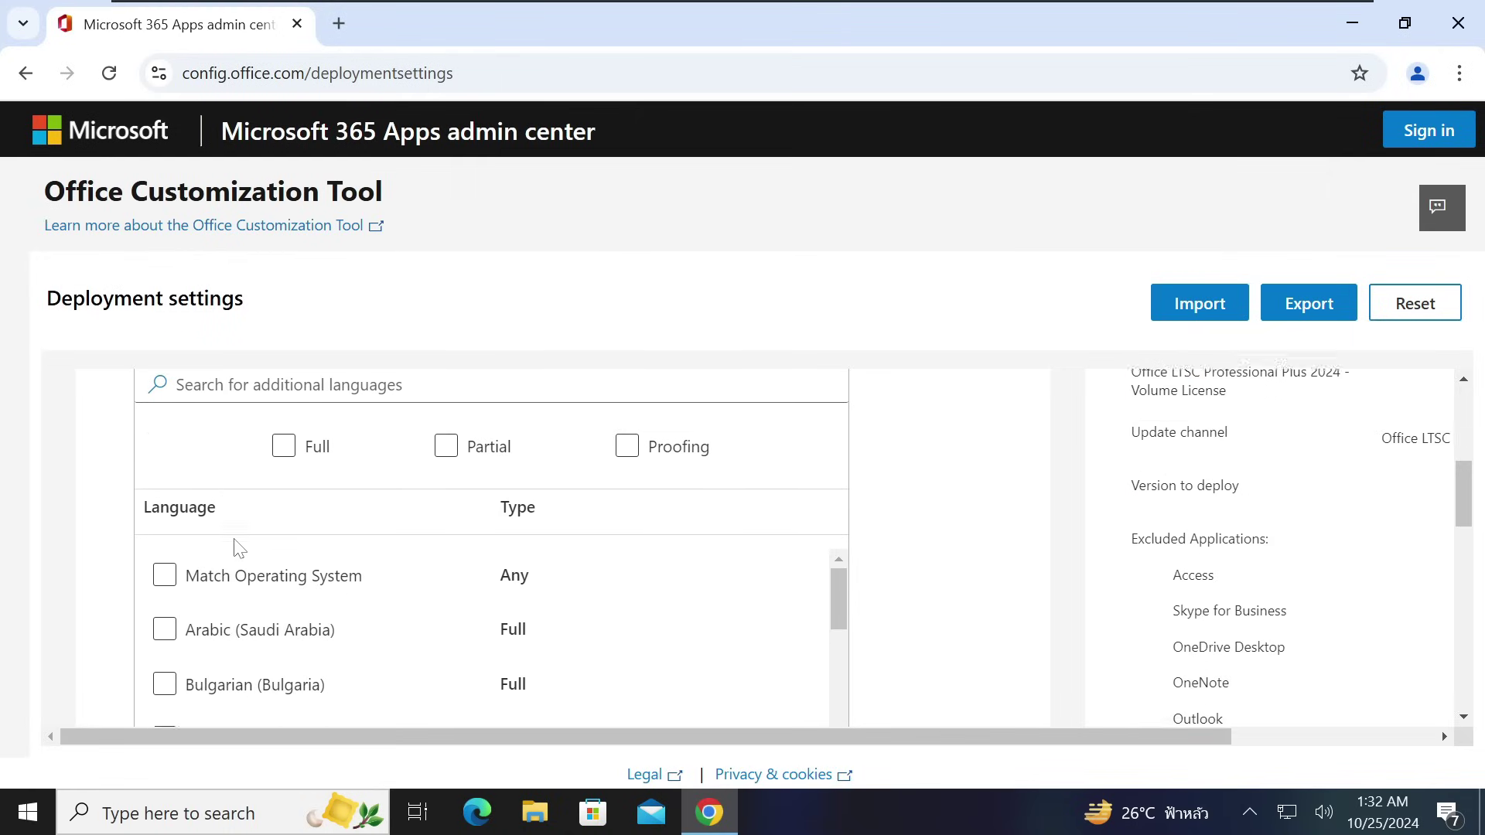
scroll(301, 504, up, 3)
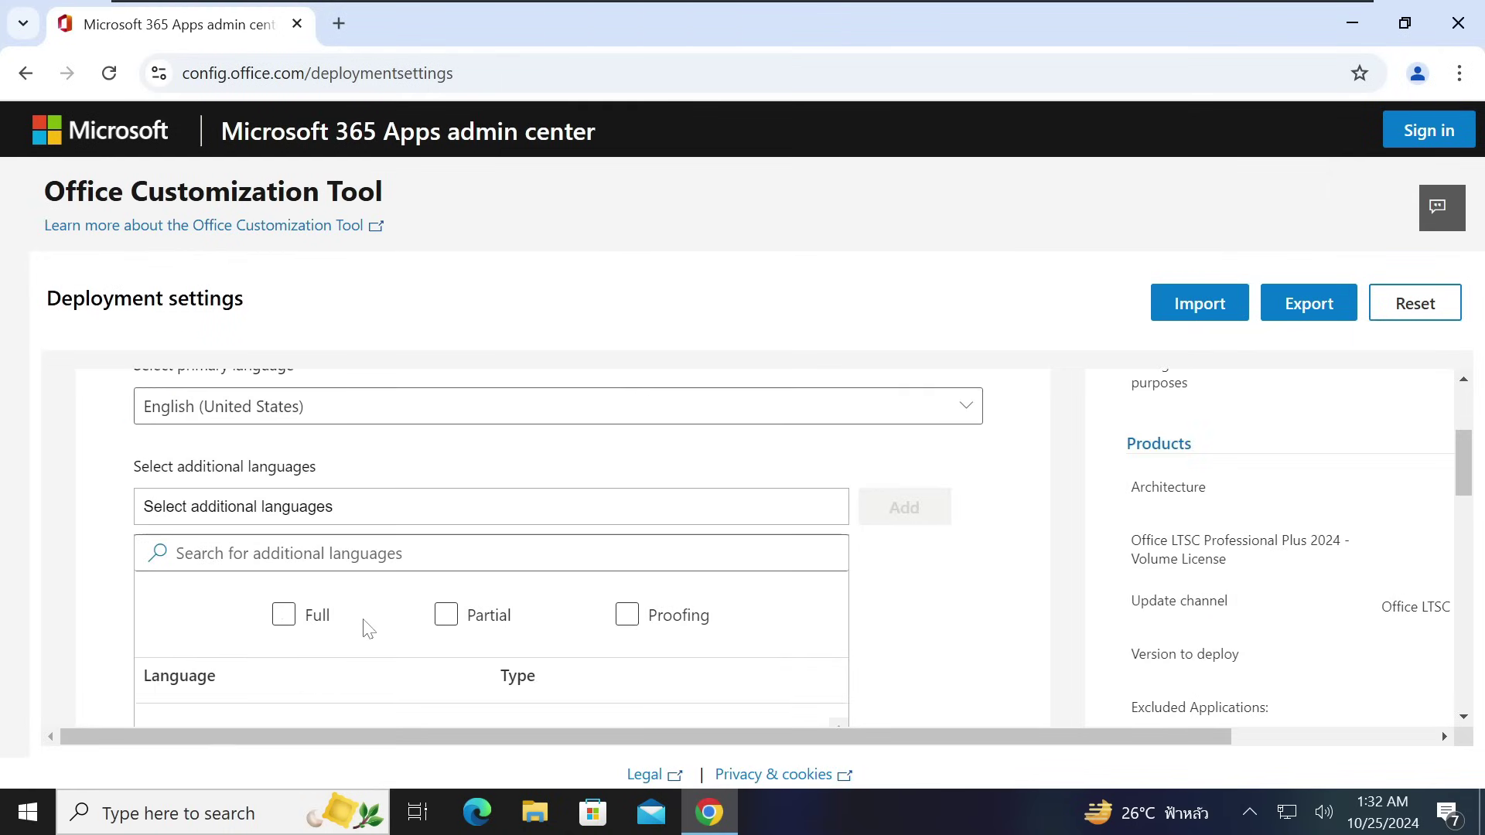
click(456, 624)
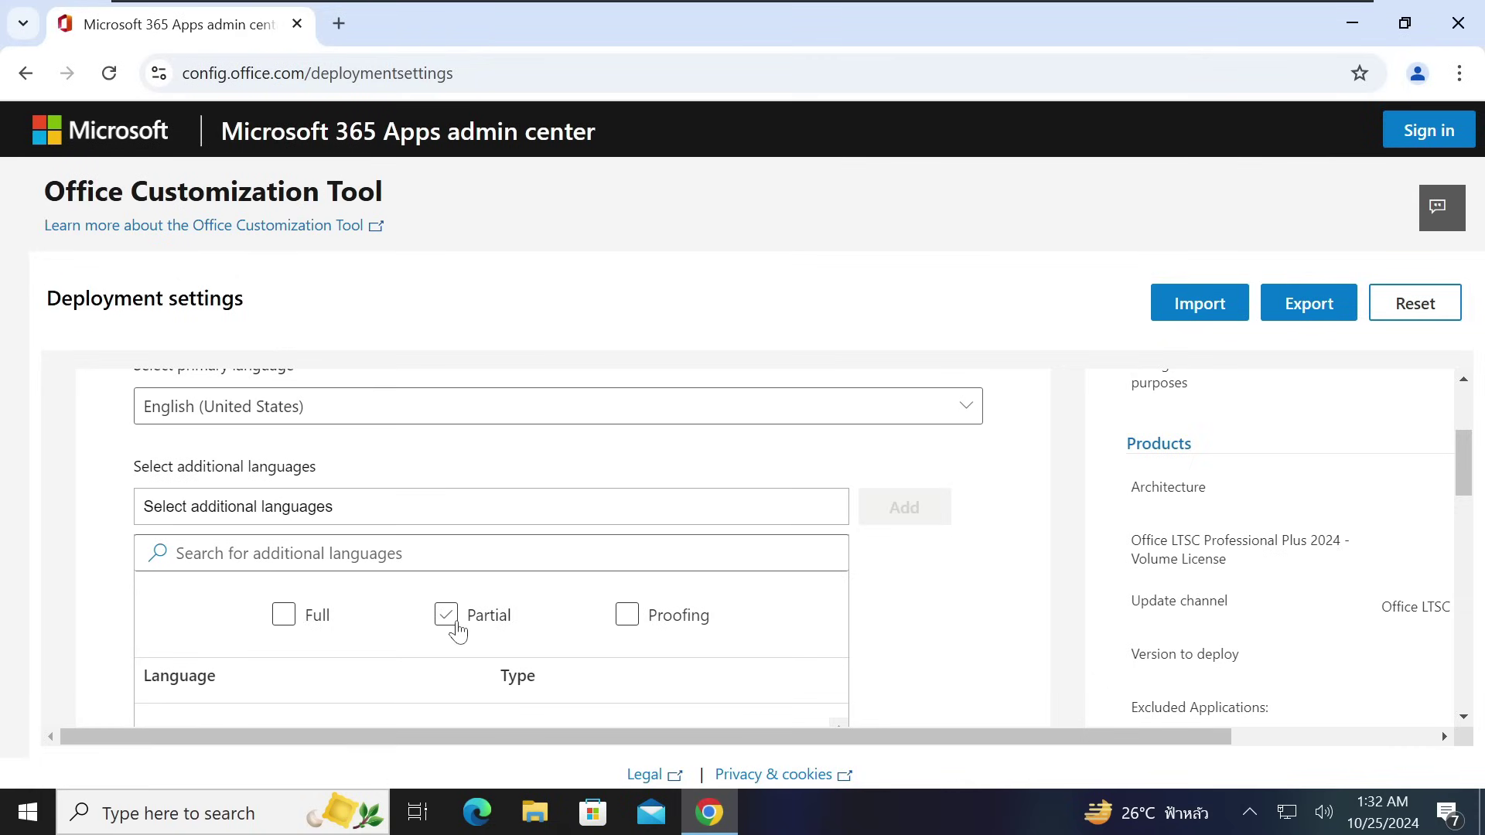
click(456, 619)
scroll(467, 617, down, 3)
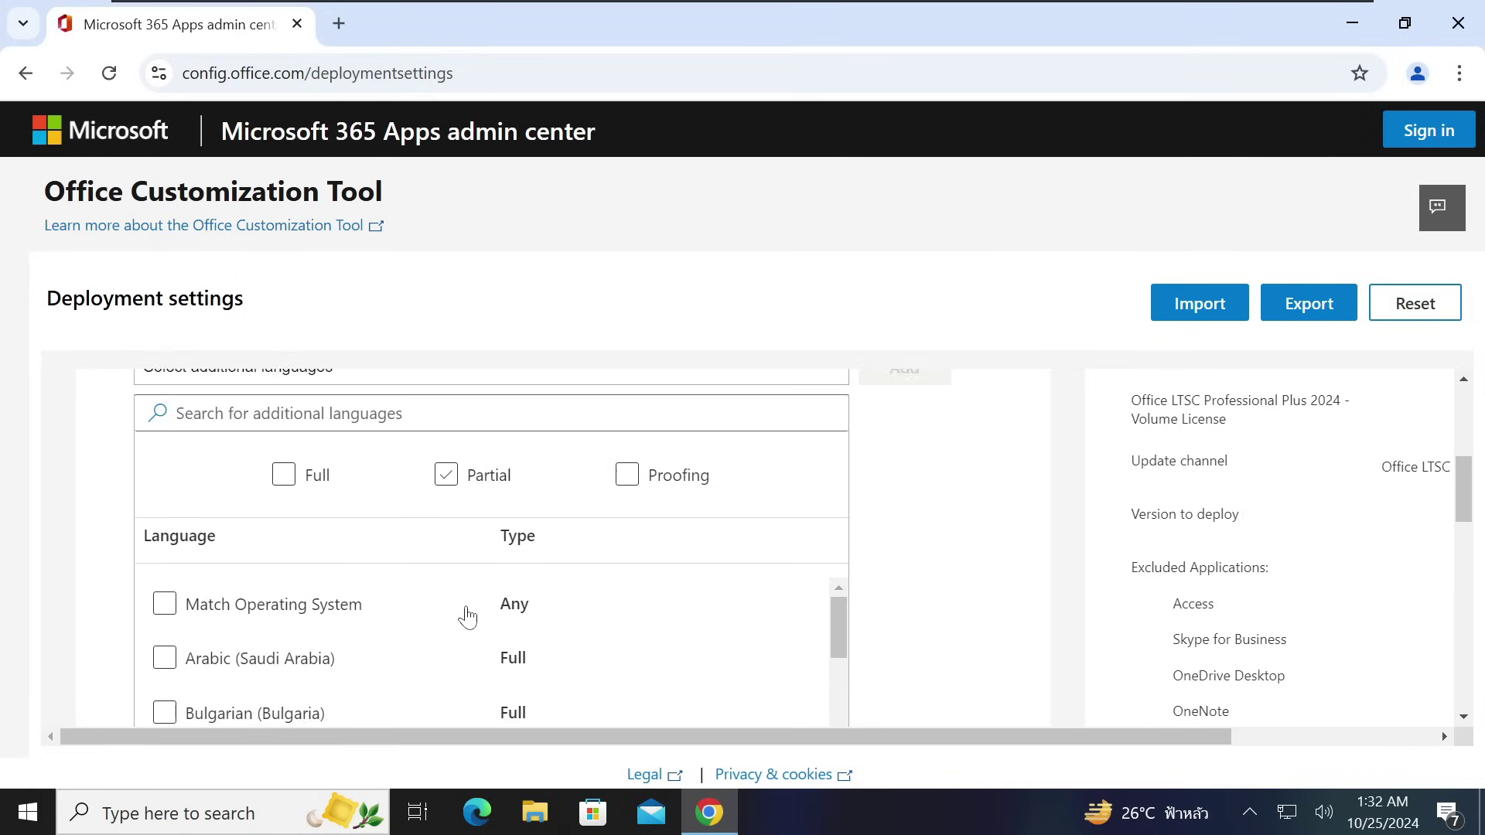
click(286, 389)
click(289, 395)
scroll(355, 558, down, 1)
scroll(354, 558, down, 10)
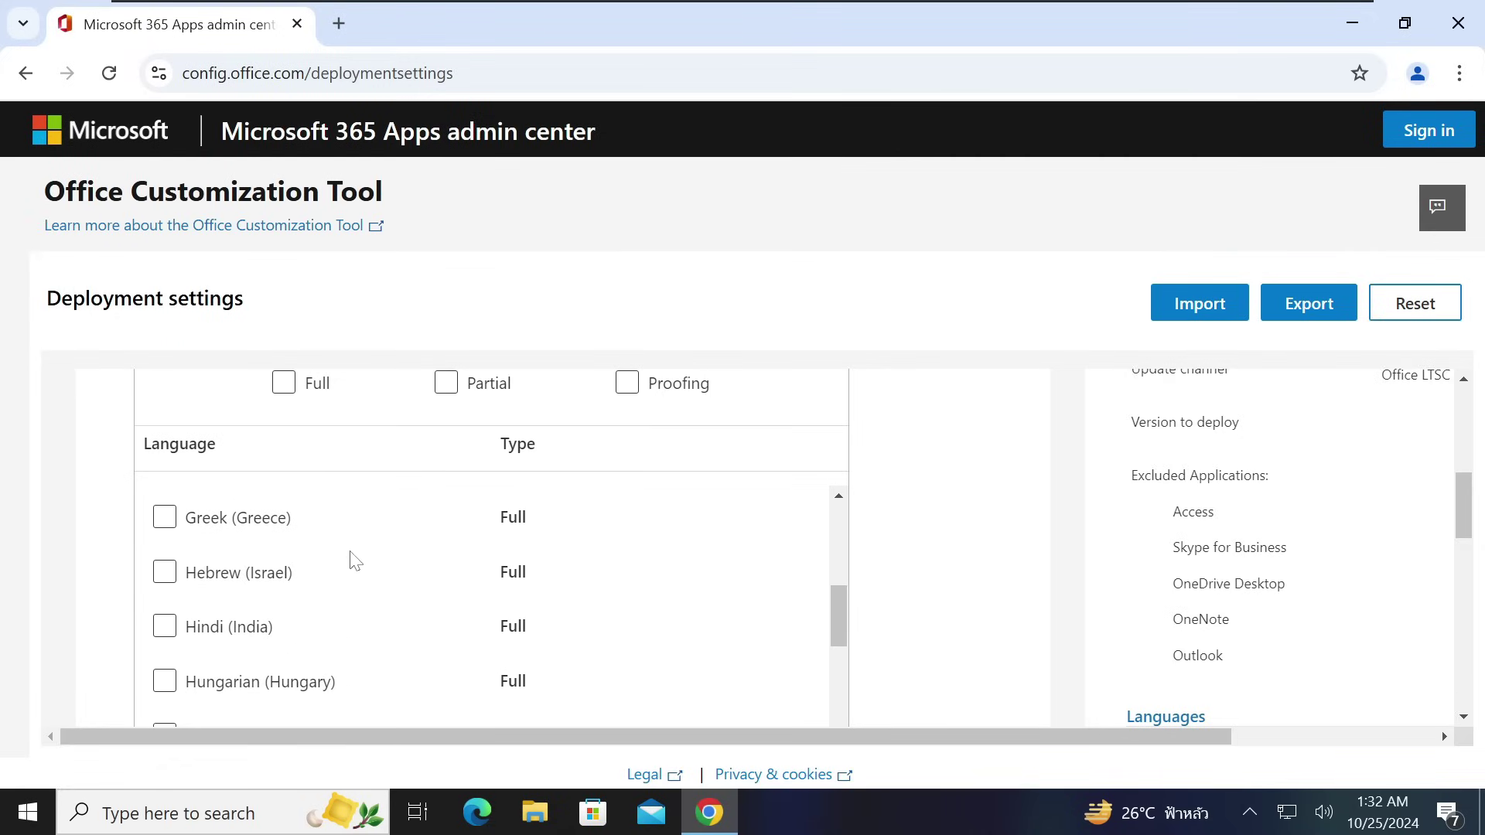
scroll(355, 558, down, 2)
scroll(354, 558, up, 10)
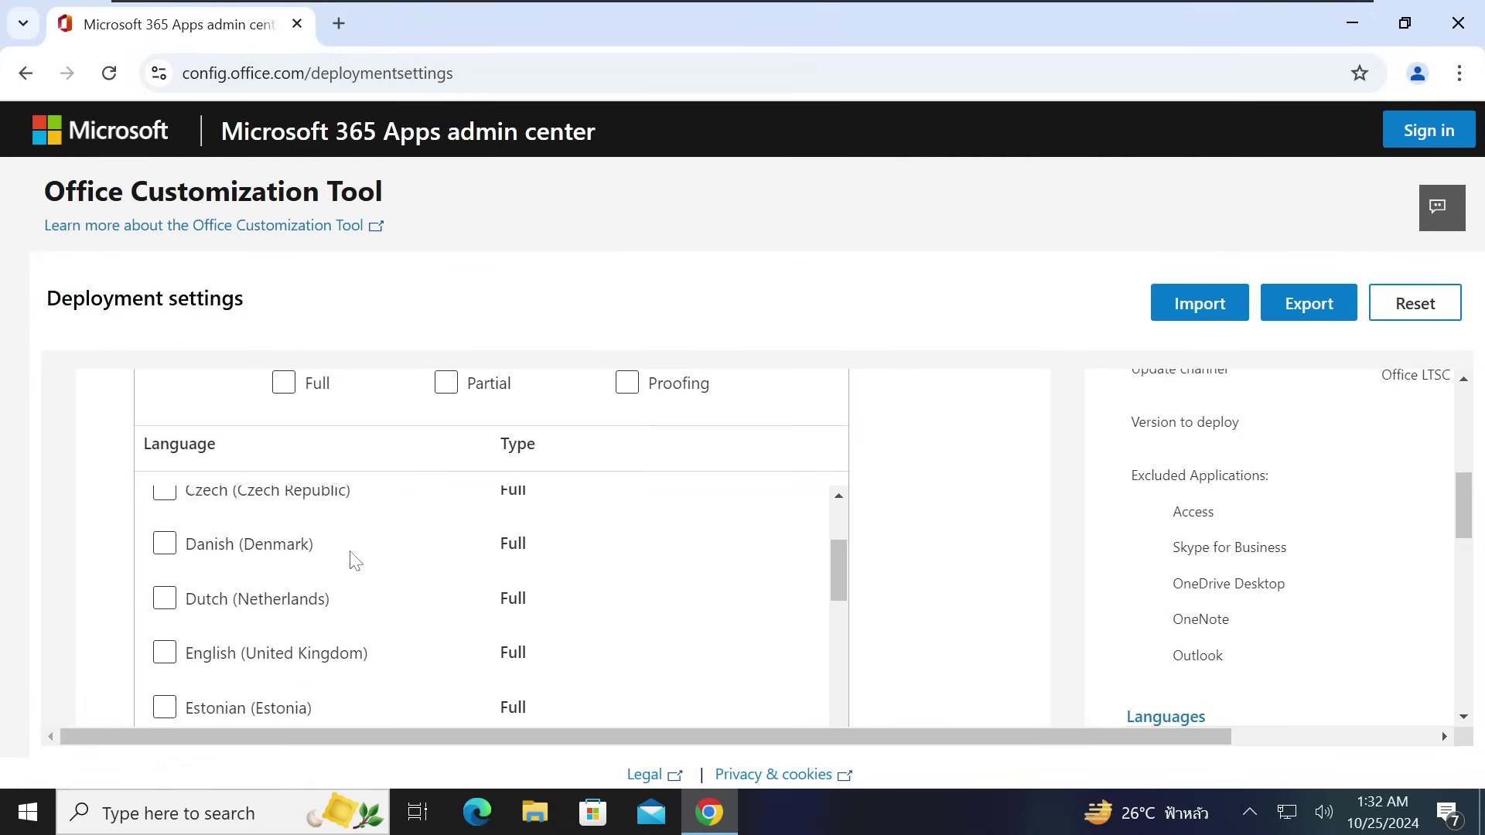
scroll(353, 555, up, 5)
scroll(325, 554, up, 3)
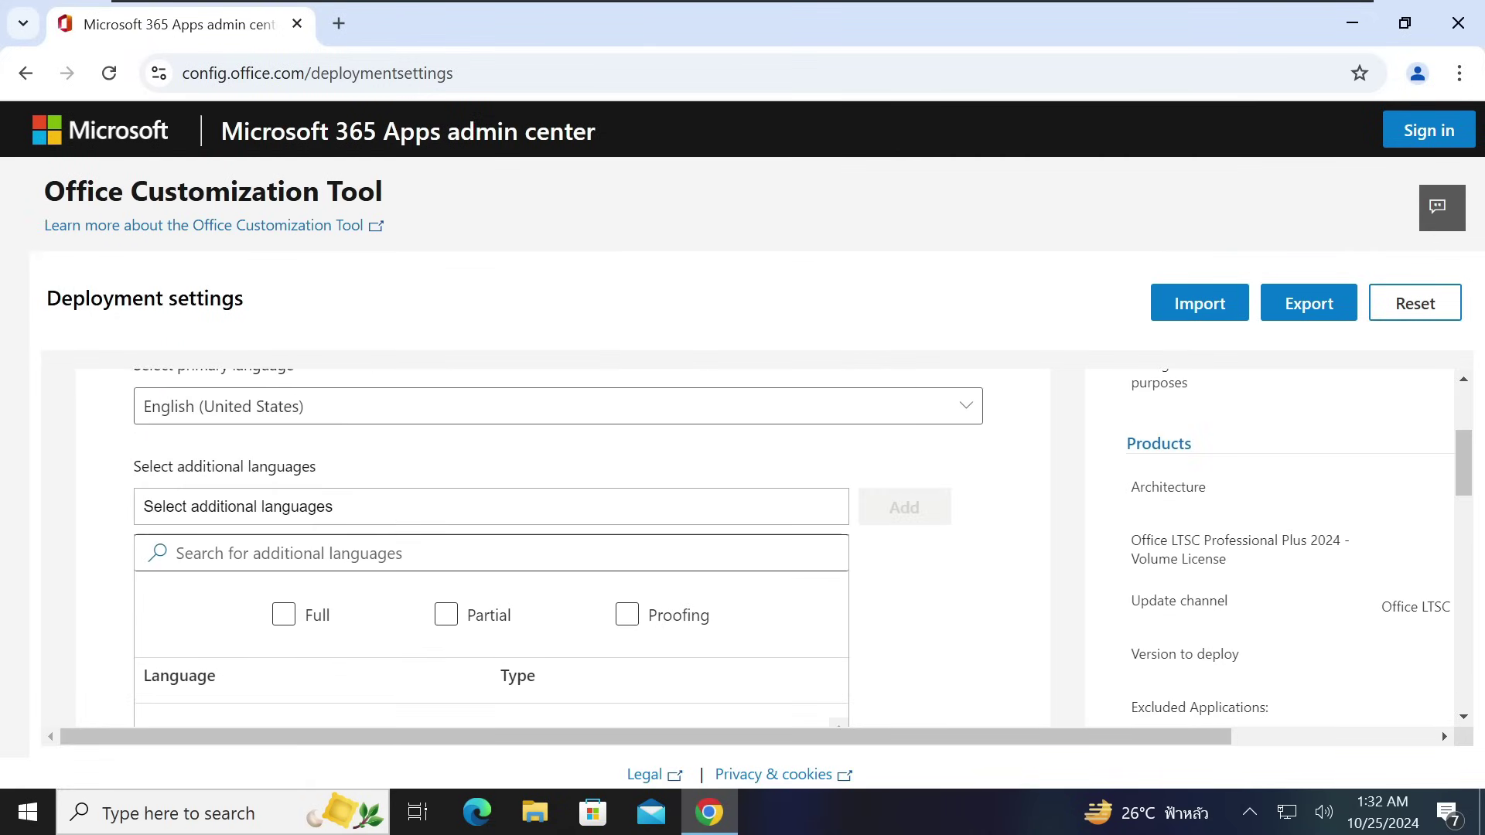
click(551, 517)
Step: Look at the available additional proofing tools without selecting any
scroll(71, 515, down, 2)
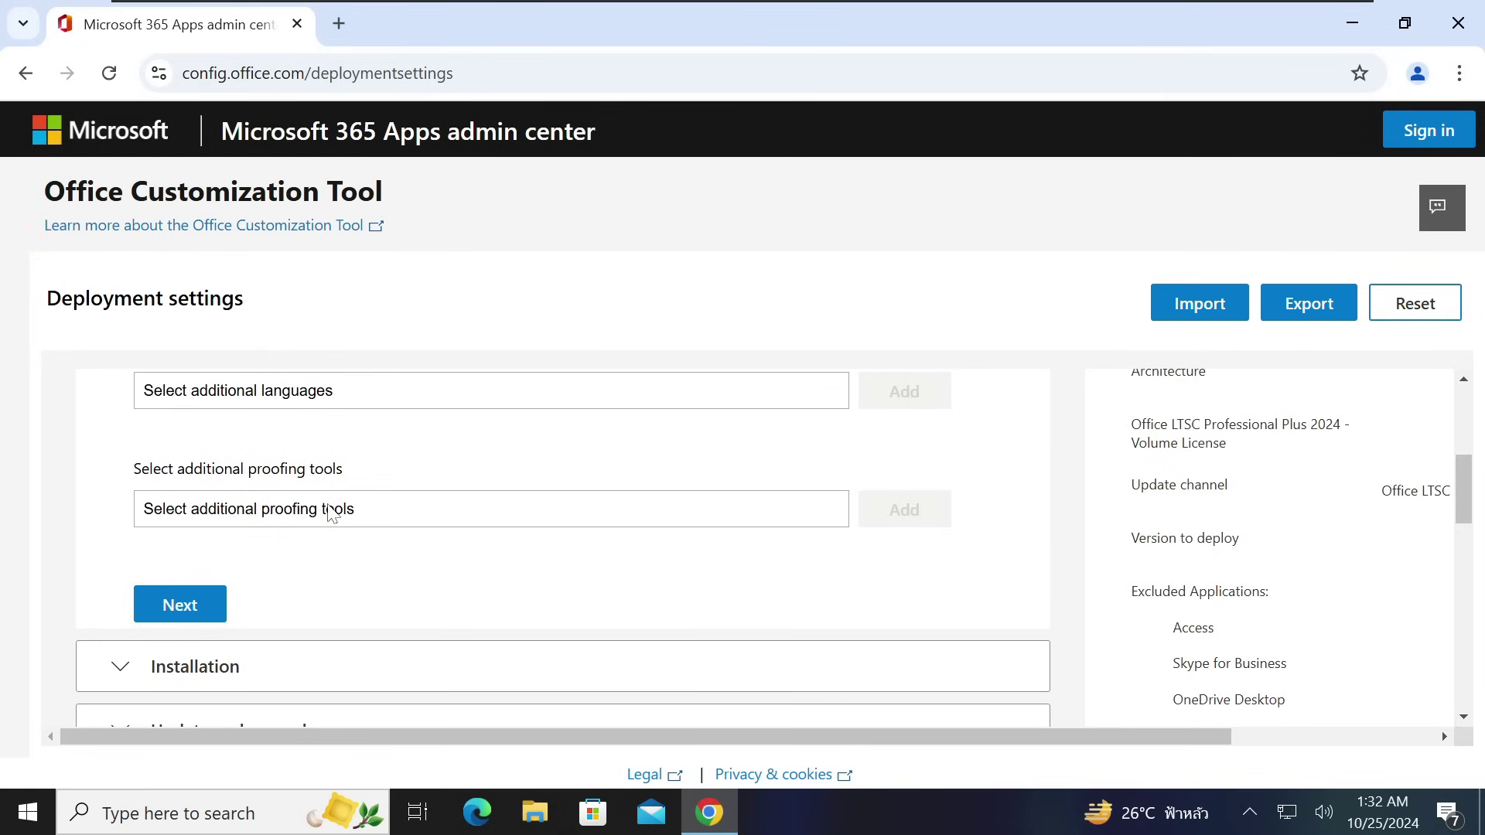
click(372, 513)
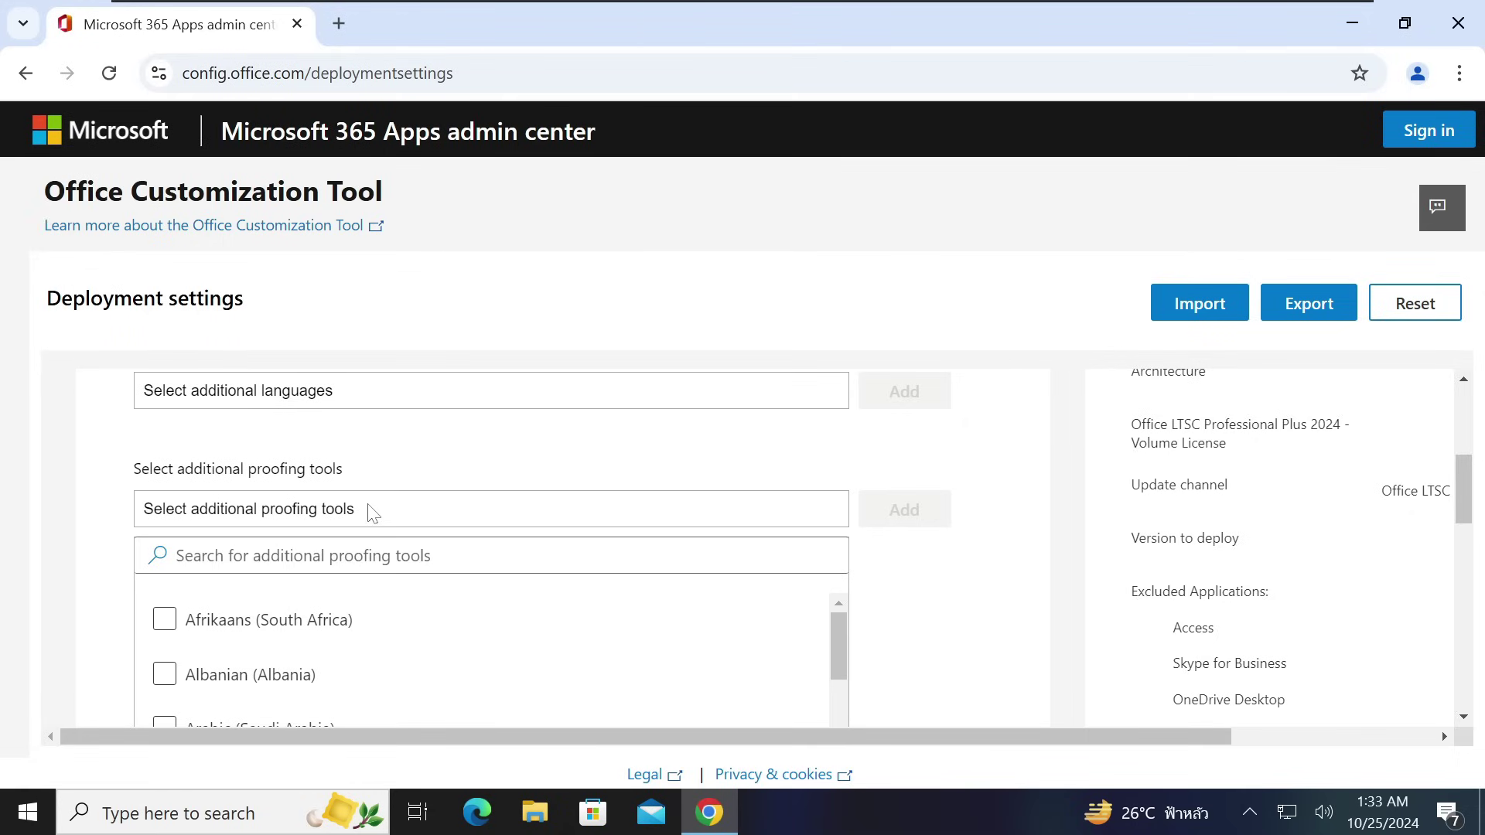
click(372, 514)
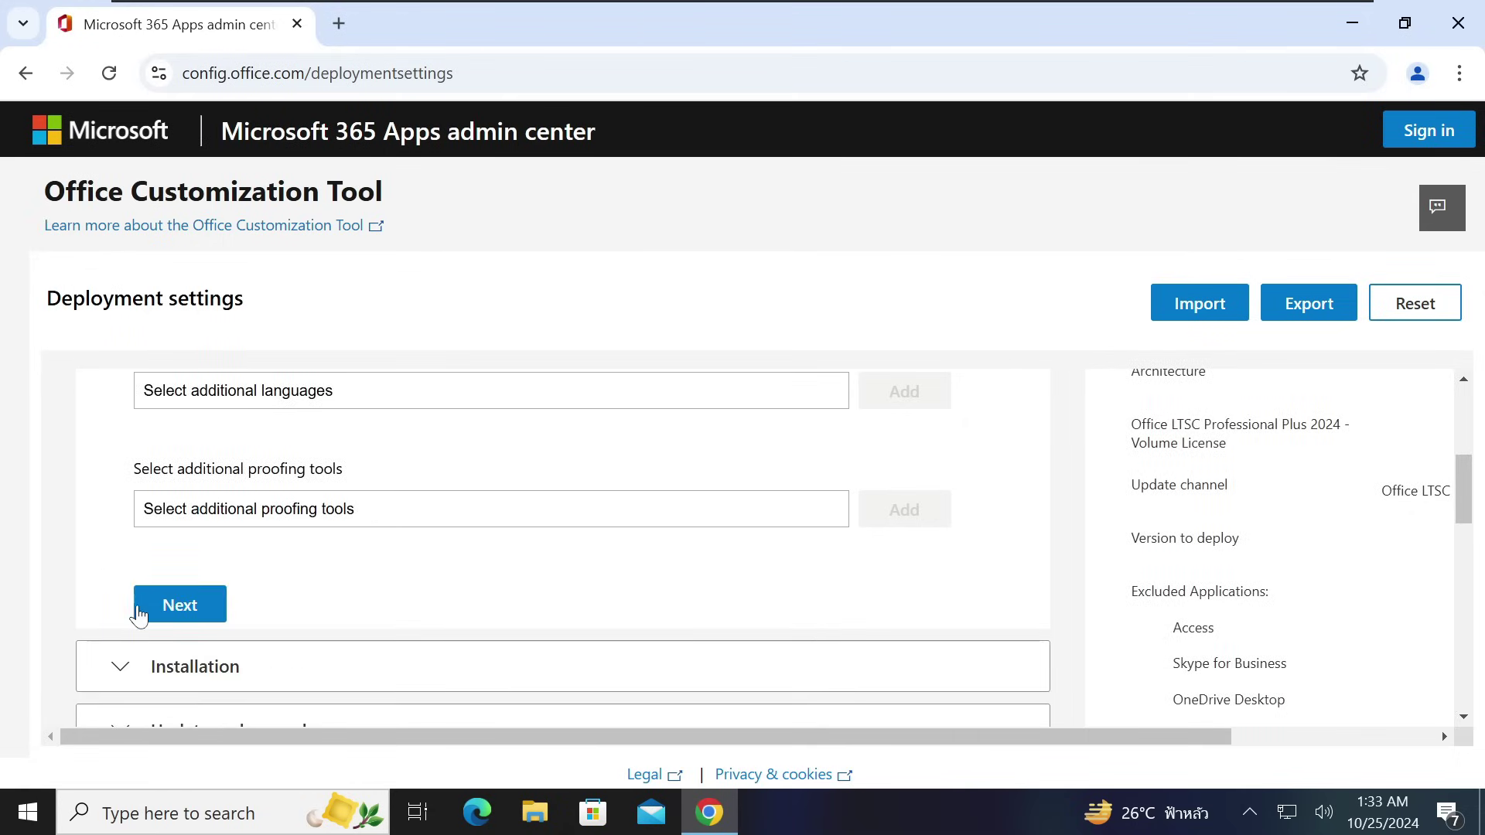
Step: Complete the language section and continue past the installation options, keeping the Office Content Delivery Network as source
click(178, 608)
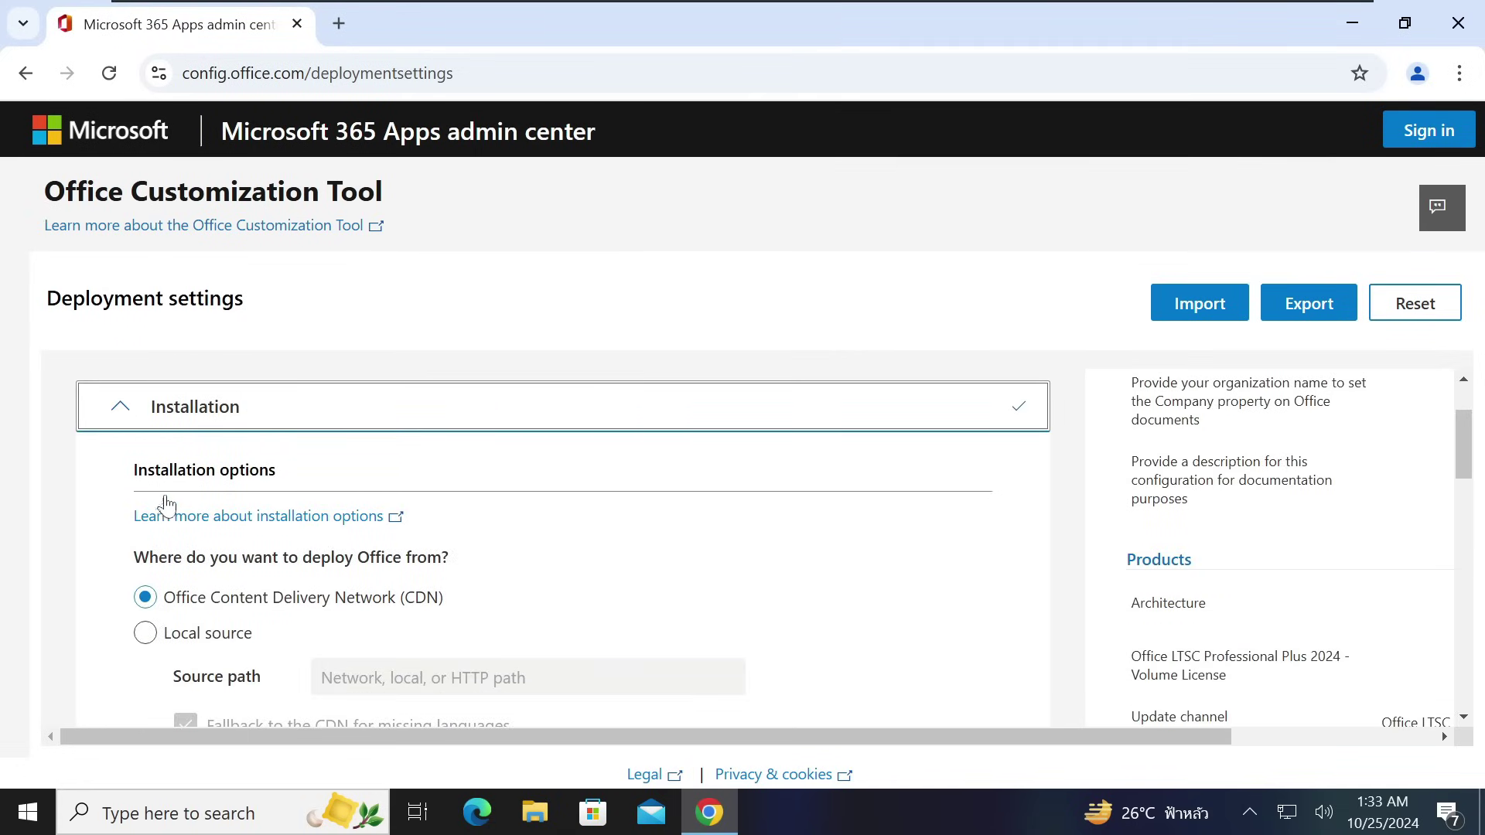
scroll(153, 525, down, 4)
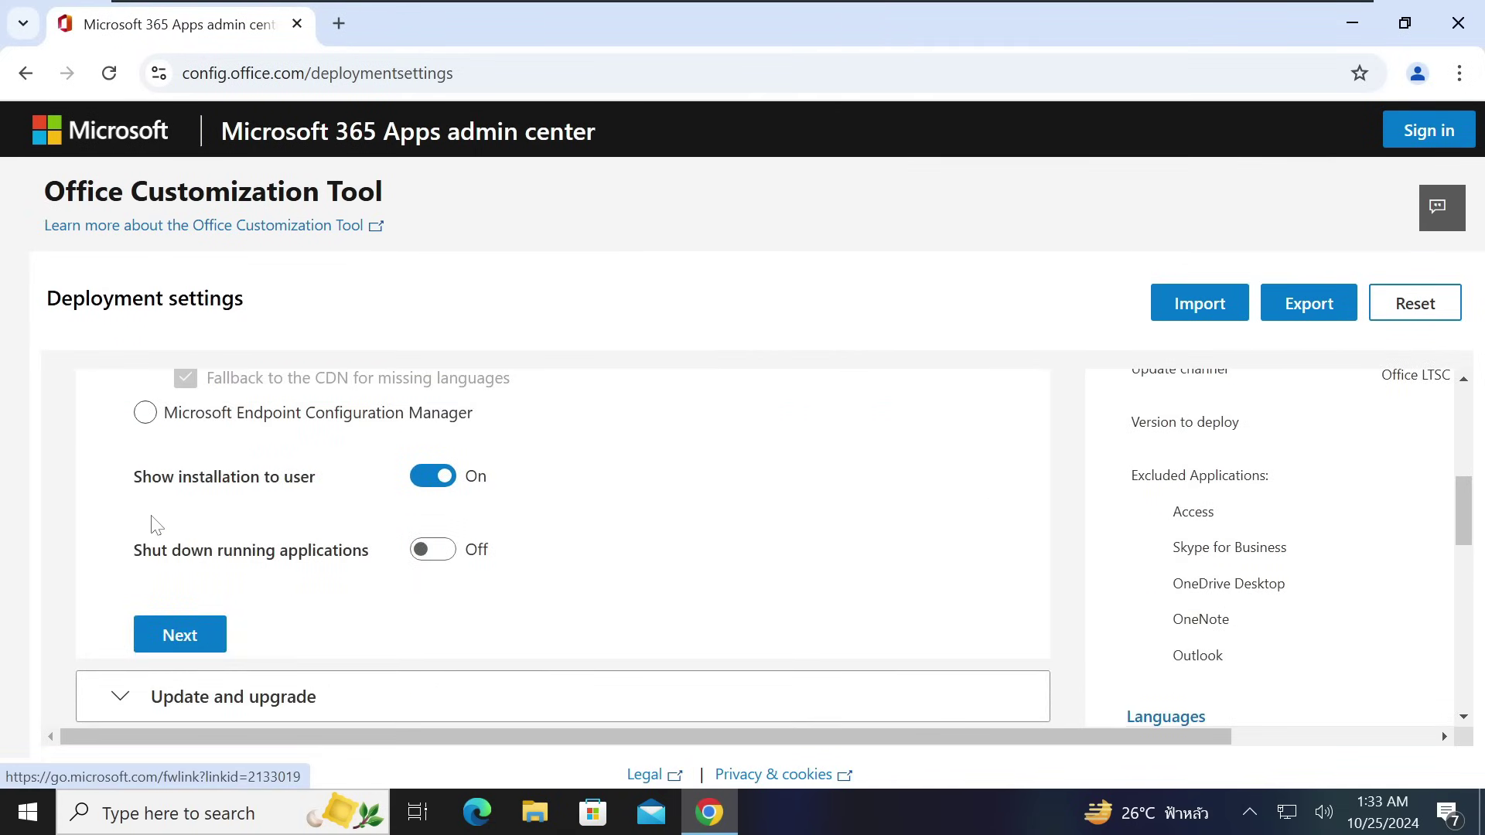
click(199, 634)
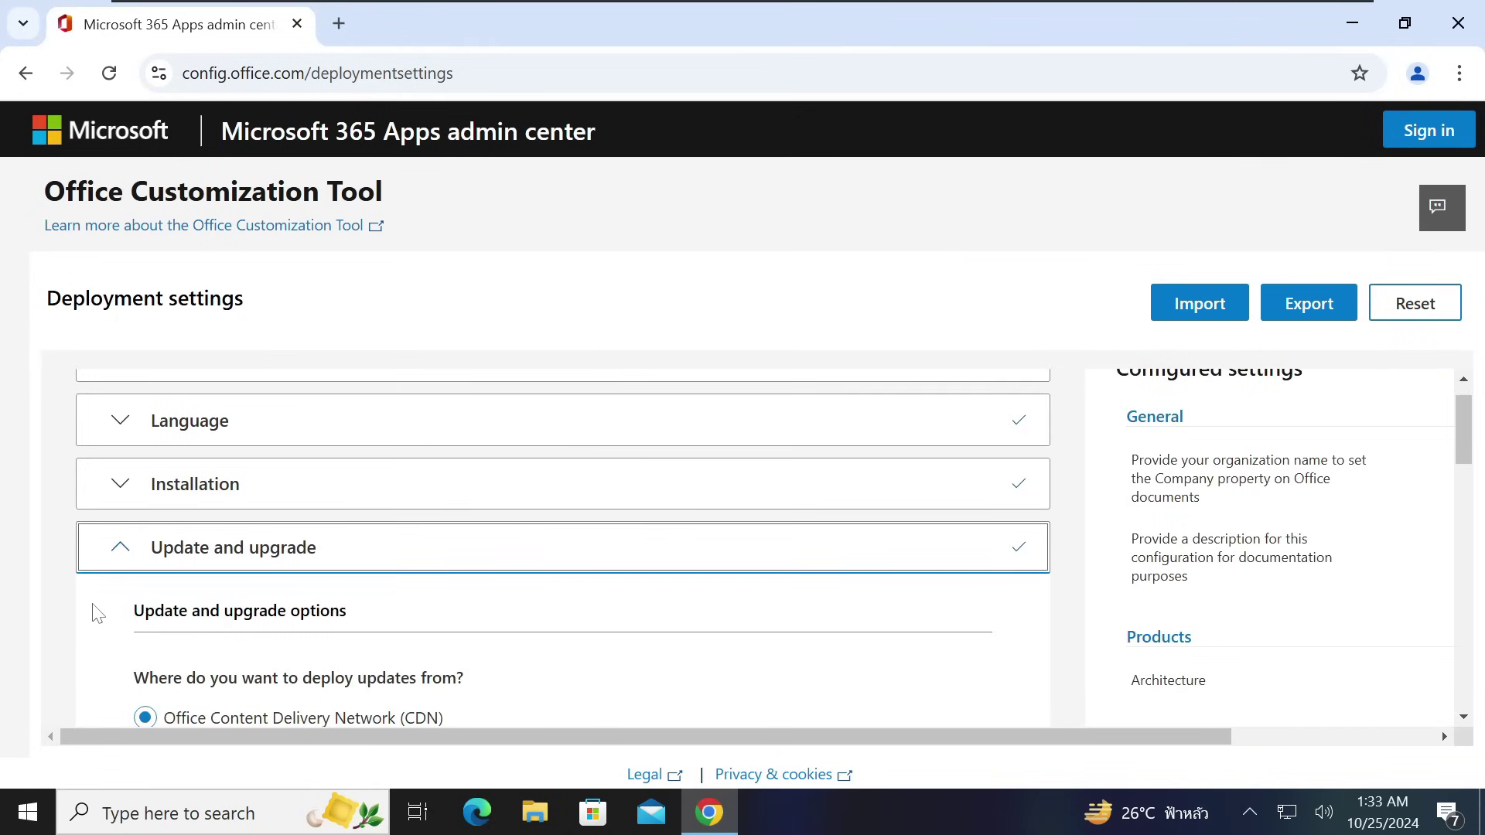
Step: Review the update and upgrade options, keep their default settings, and continue to the licensing and activation section
scroll(99, 607, down, 1)
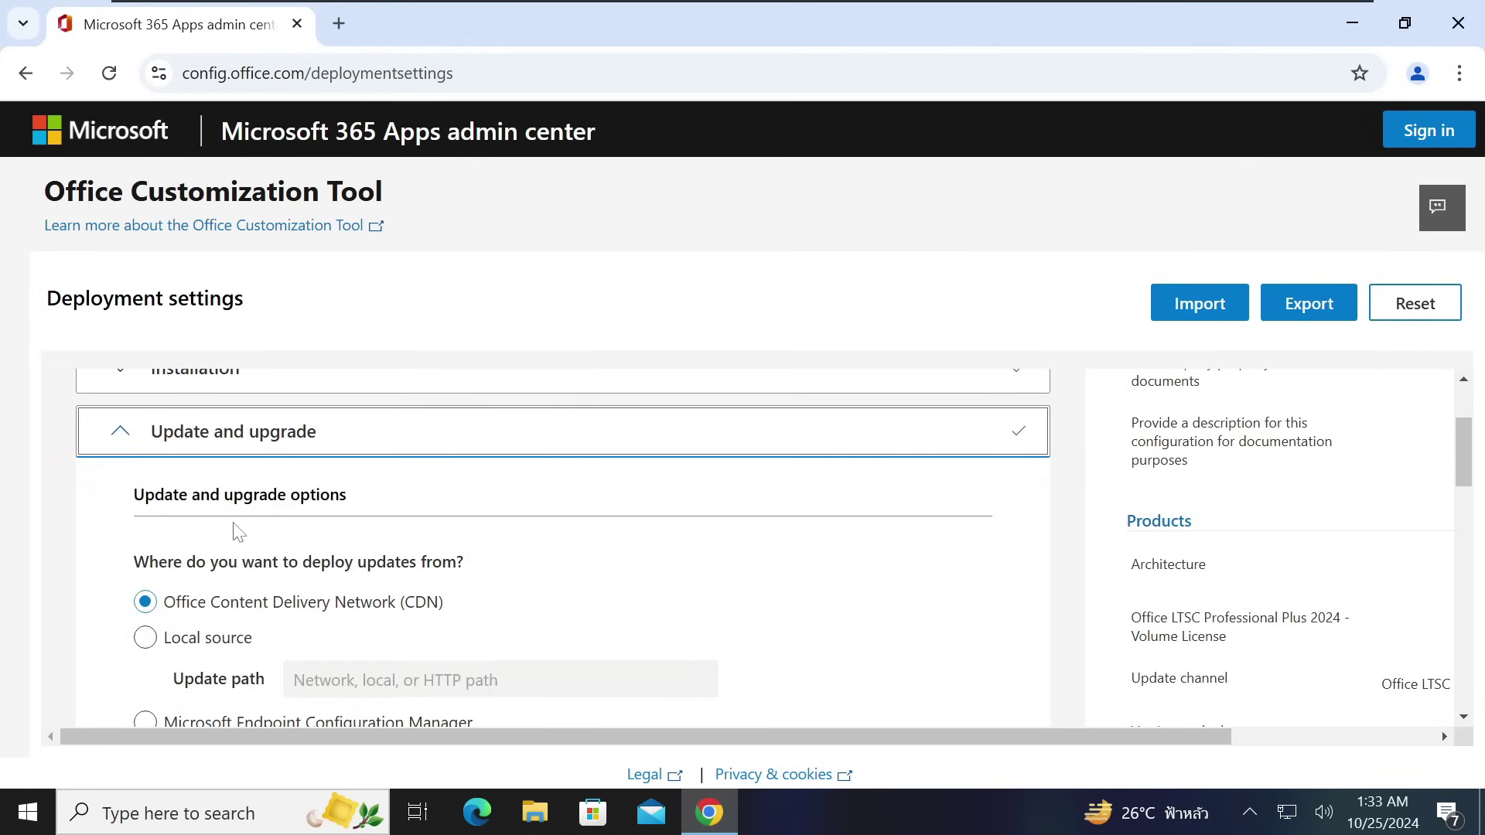
scroll(317, 517, down, 1)
scroll(318, 516, down, 1)
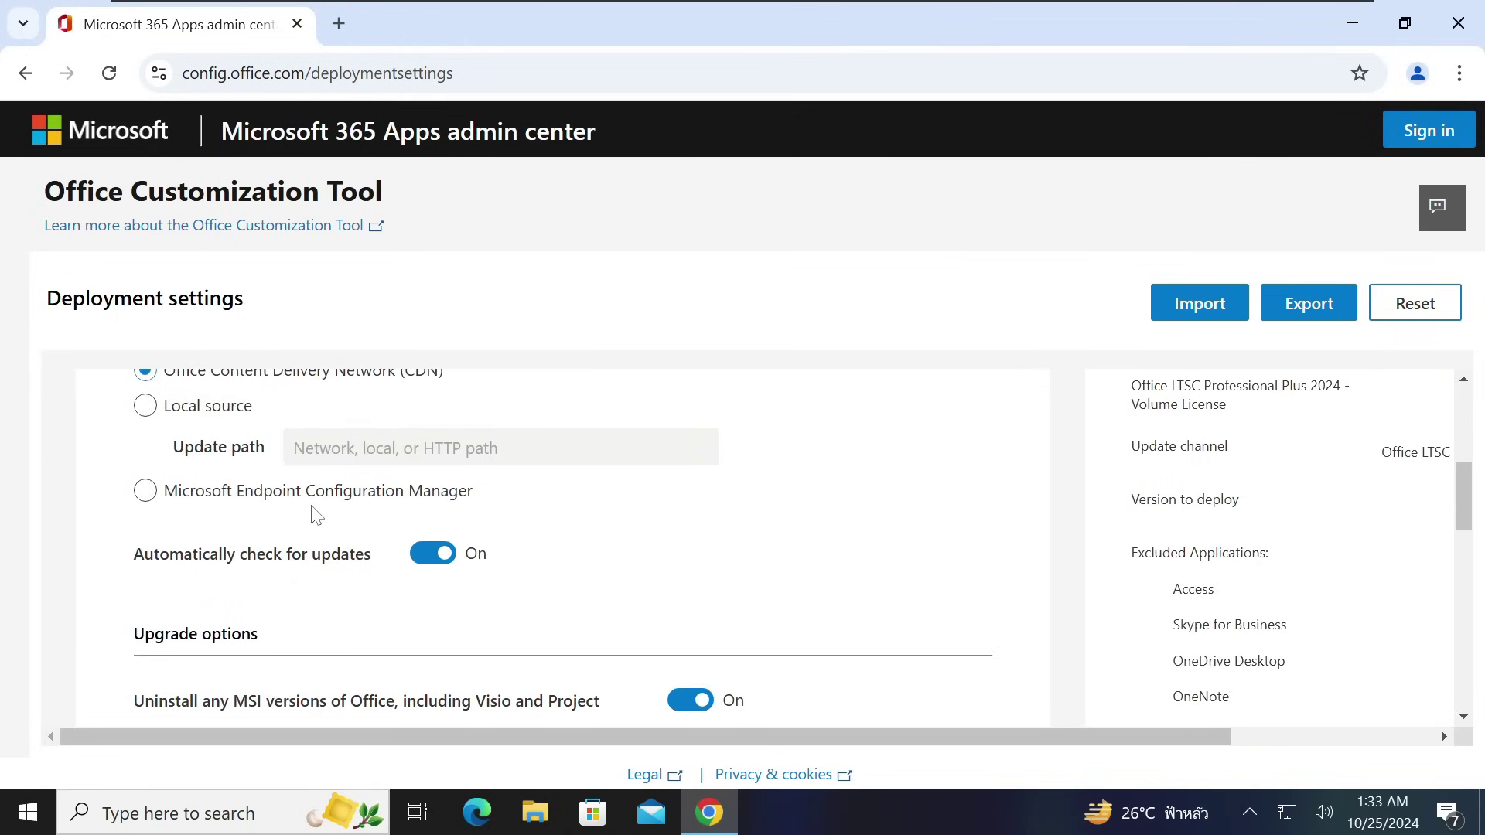
scroll(320, 600, down, 1)
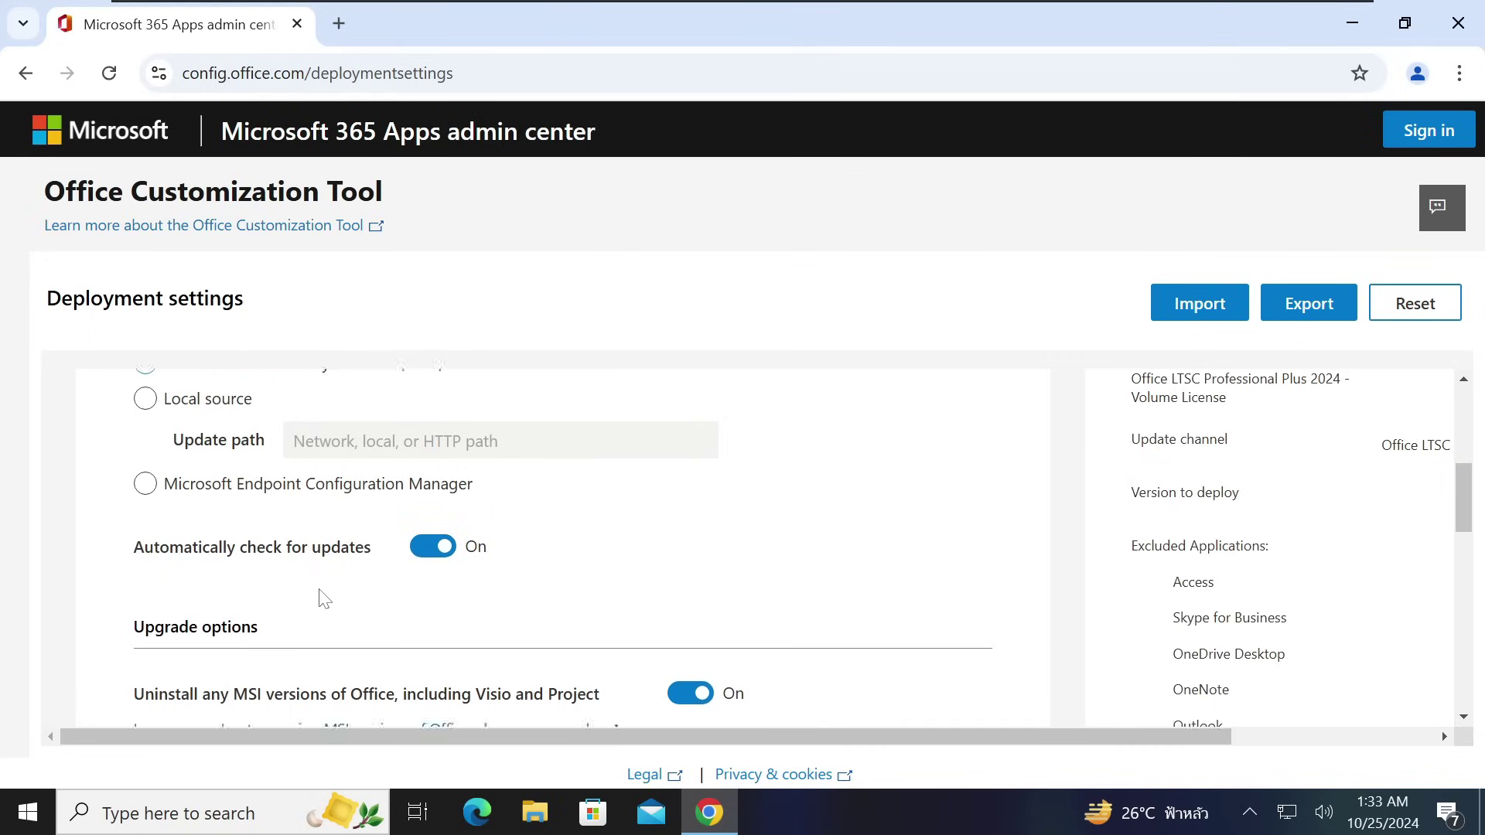
scroll(346, 554, down, 2)
scroll(346, 554, up, 1)
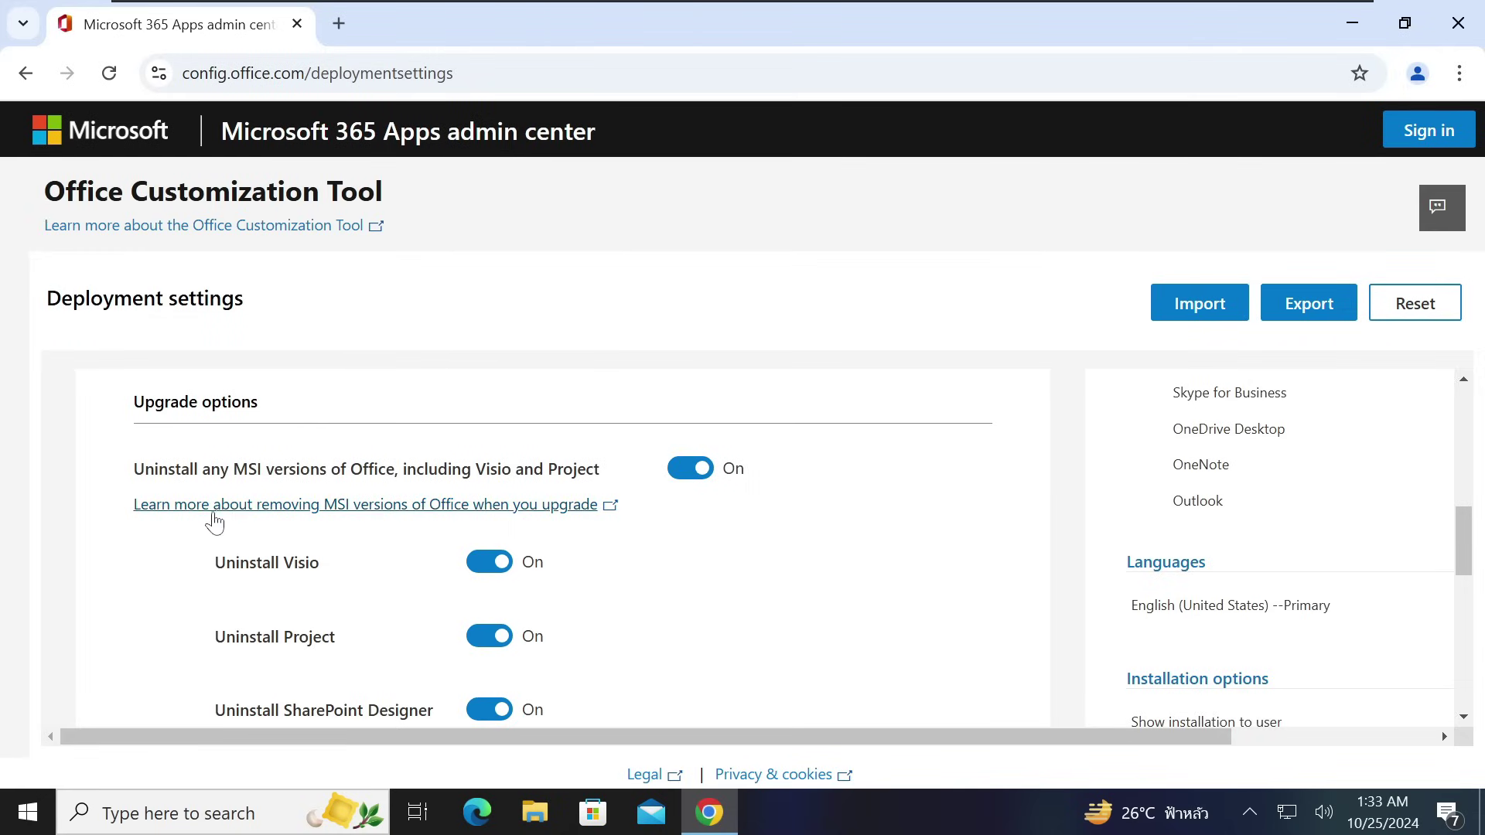
scroll(169, 516, down, 1)
scroll(162, 518, down, 4)
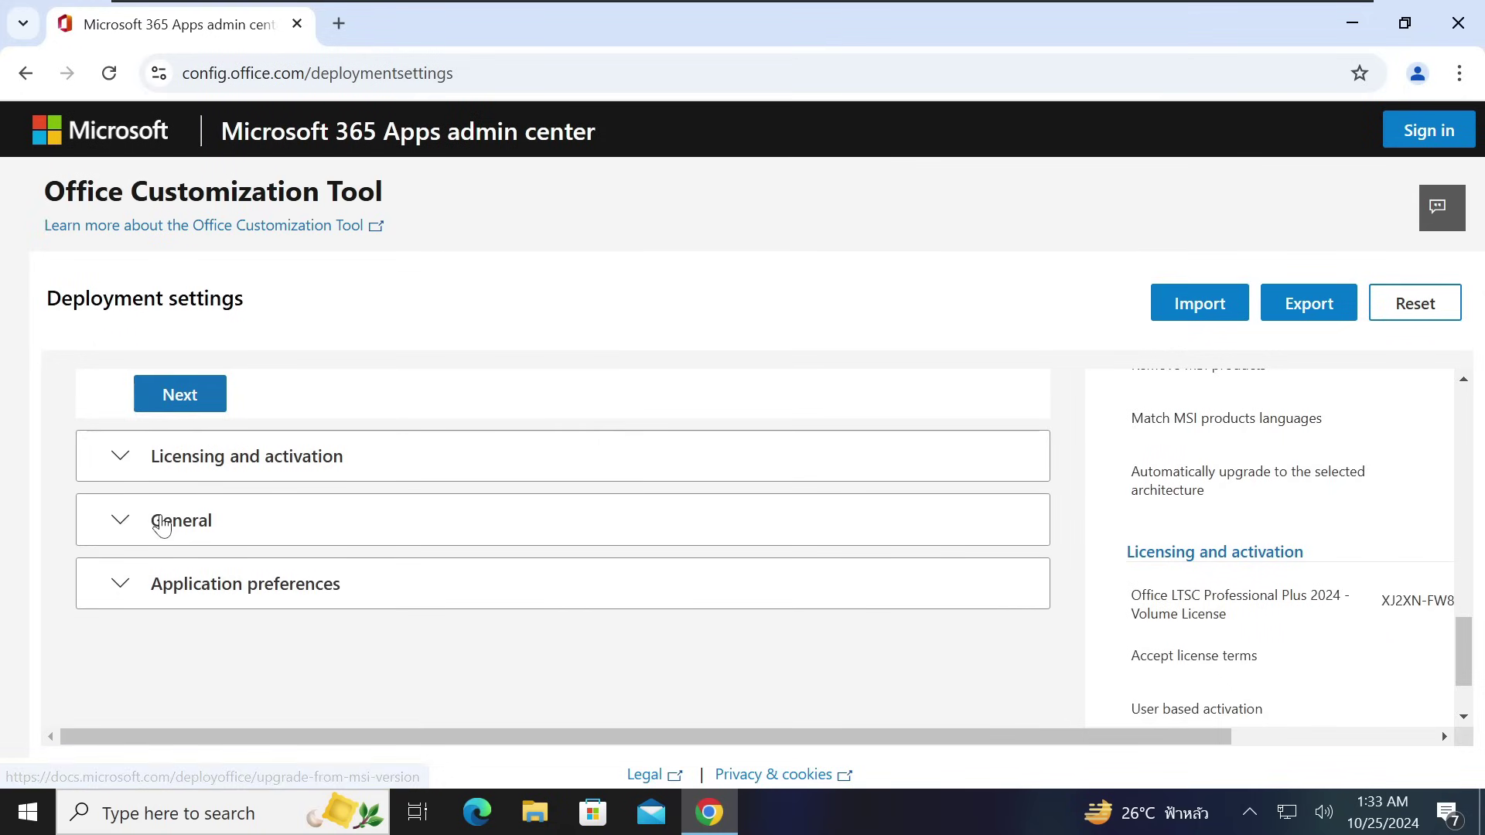
scroll(166, 516, up, 1)
click(172, 518)
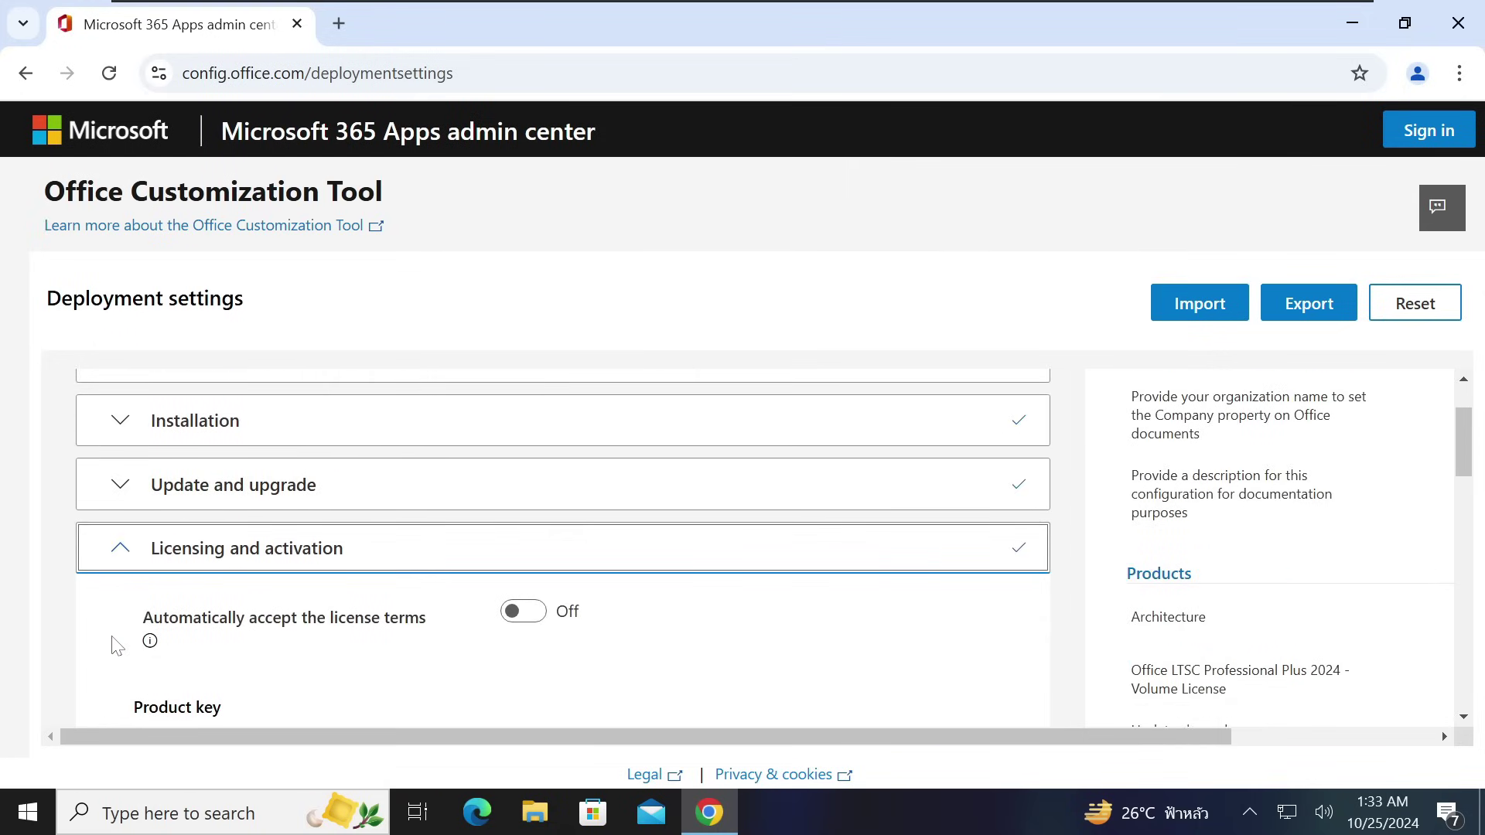
Step: Turn on automatic acceptance of the license terms
scroll(364, 615, down, 1)
scroll(464, 588, up, 1)
click(539, 616)
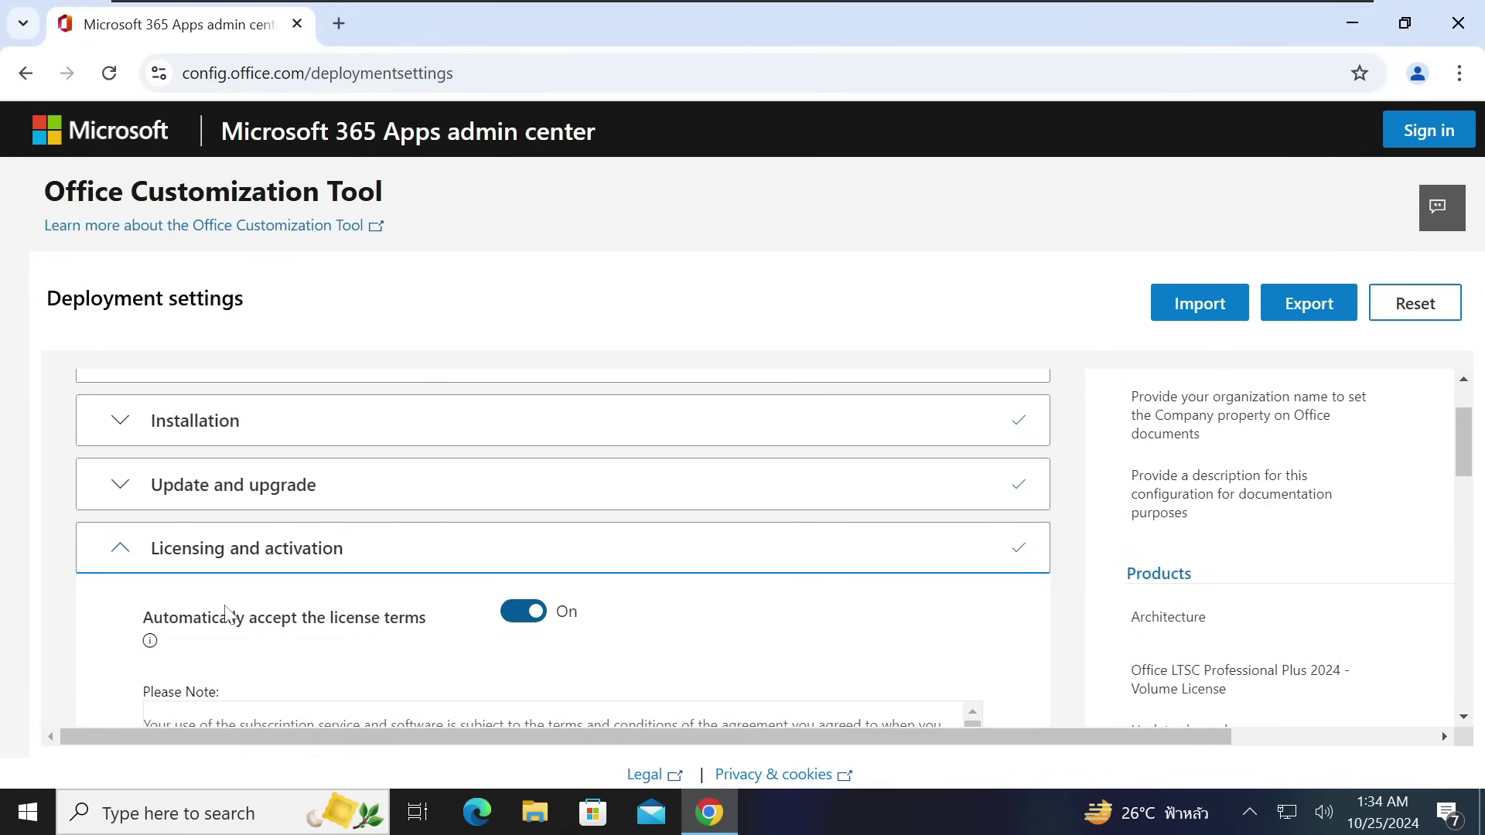
Step: Keep KMS licensing and user based activation, then continue past the blank general information to the application preferences
scroll(225, 611, down, 2)
scroll(106, 568, down, 3)
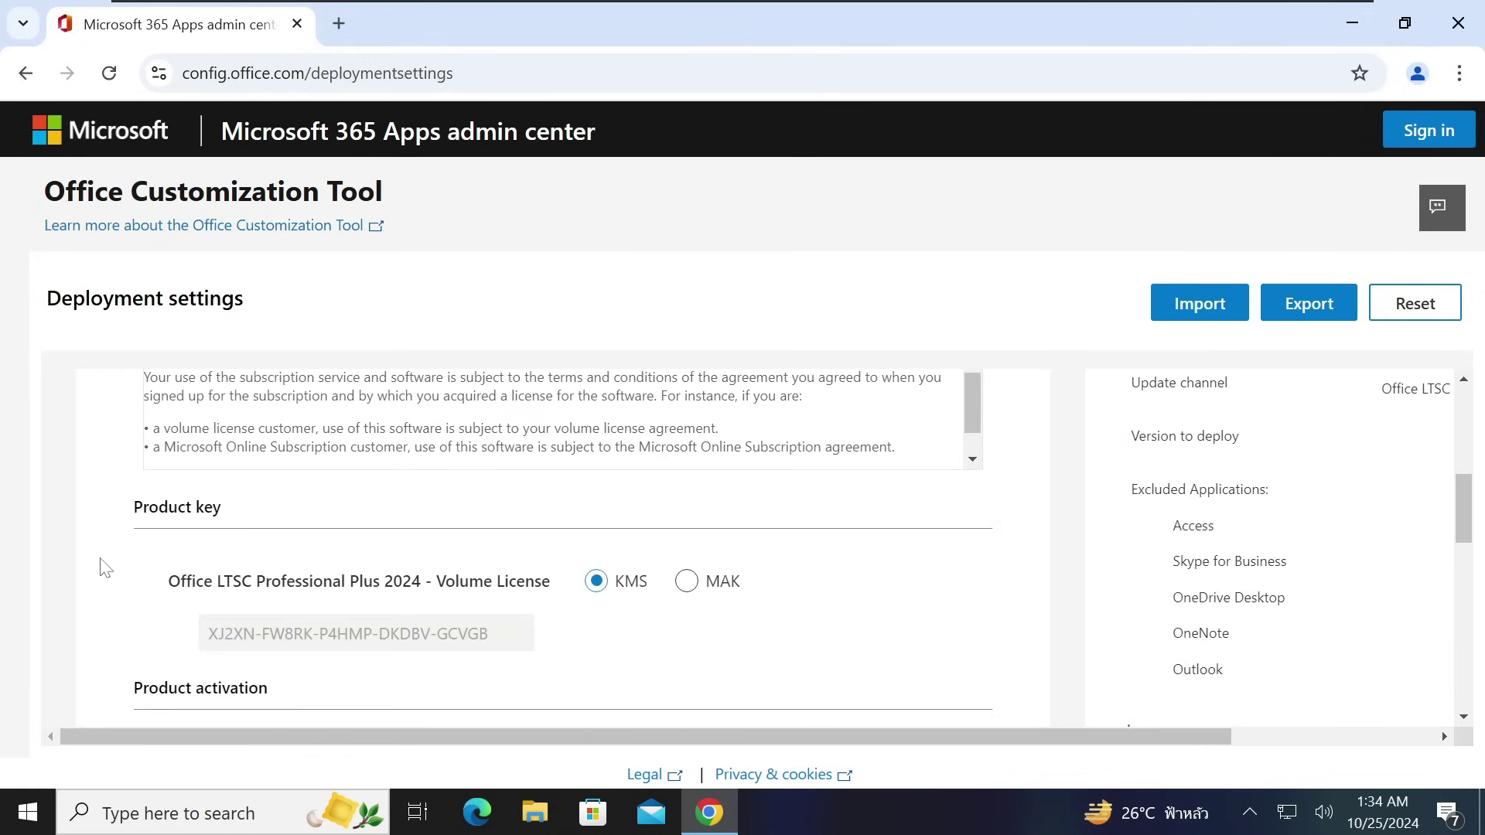
scroll(109, 523, down, 2)
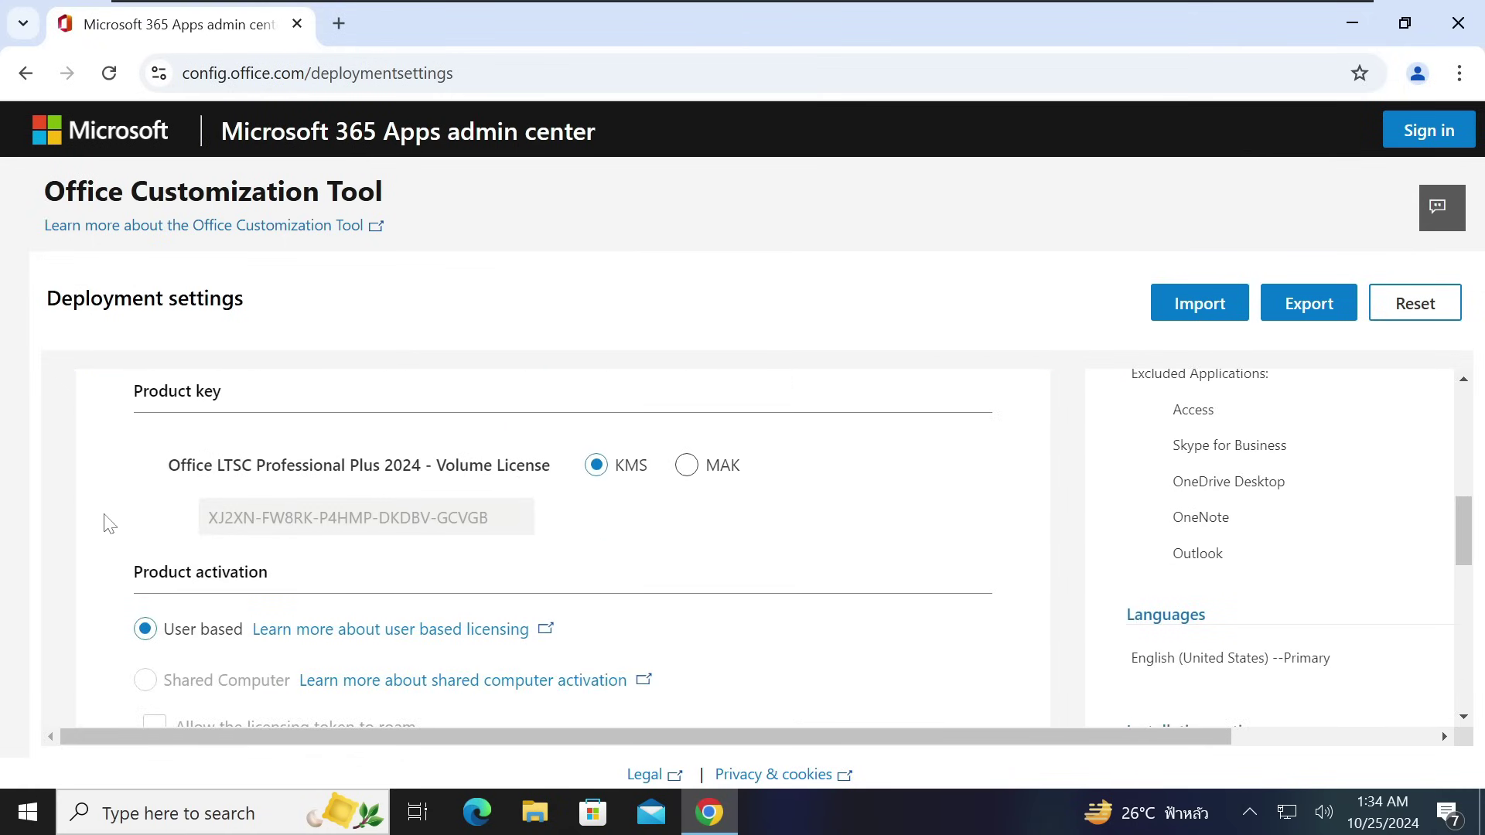
scroll(108, 523, down, 5)
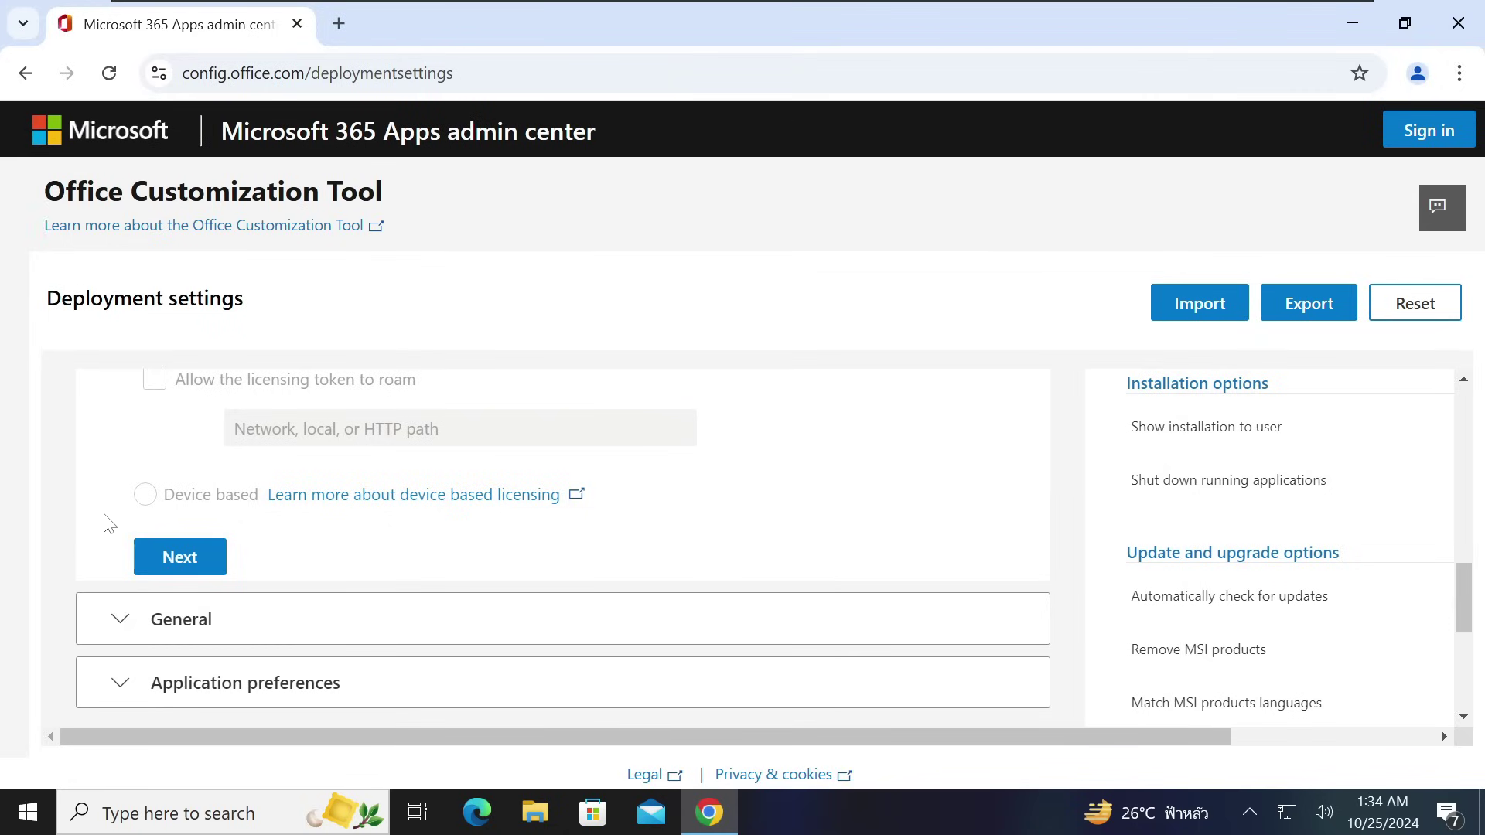
click(151, 558)
scroll(152, 568, down, 5)
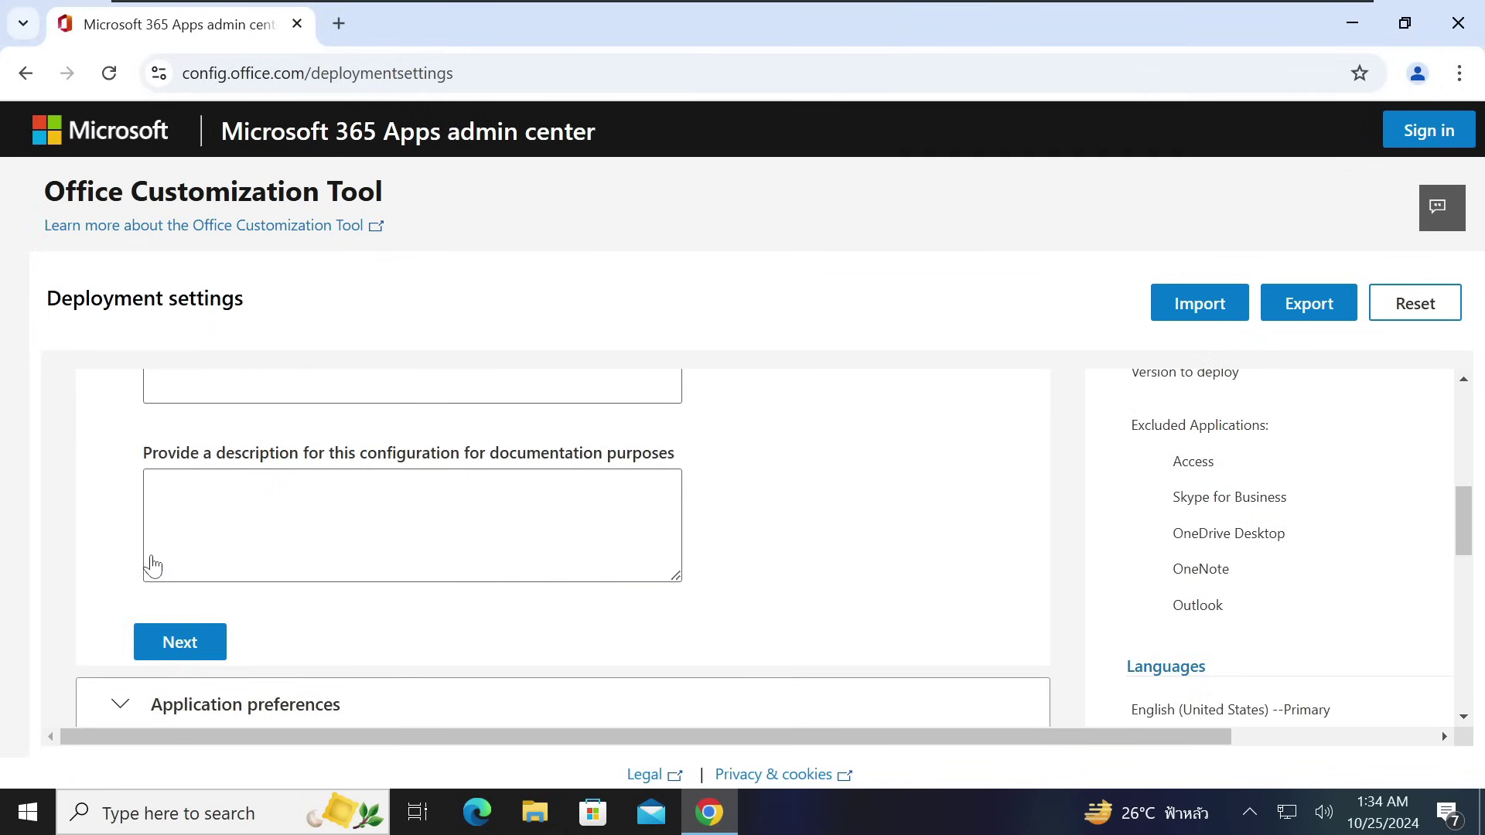
click(166, 649)
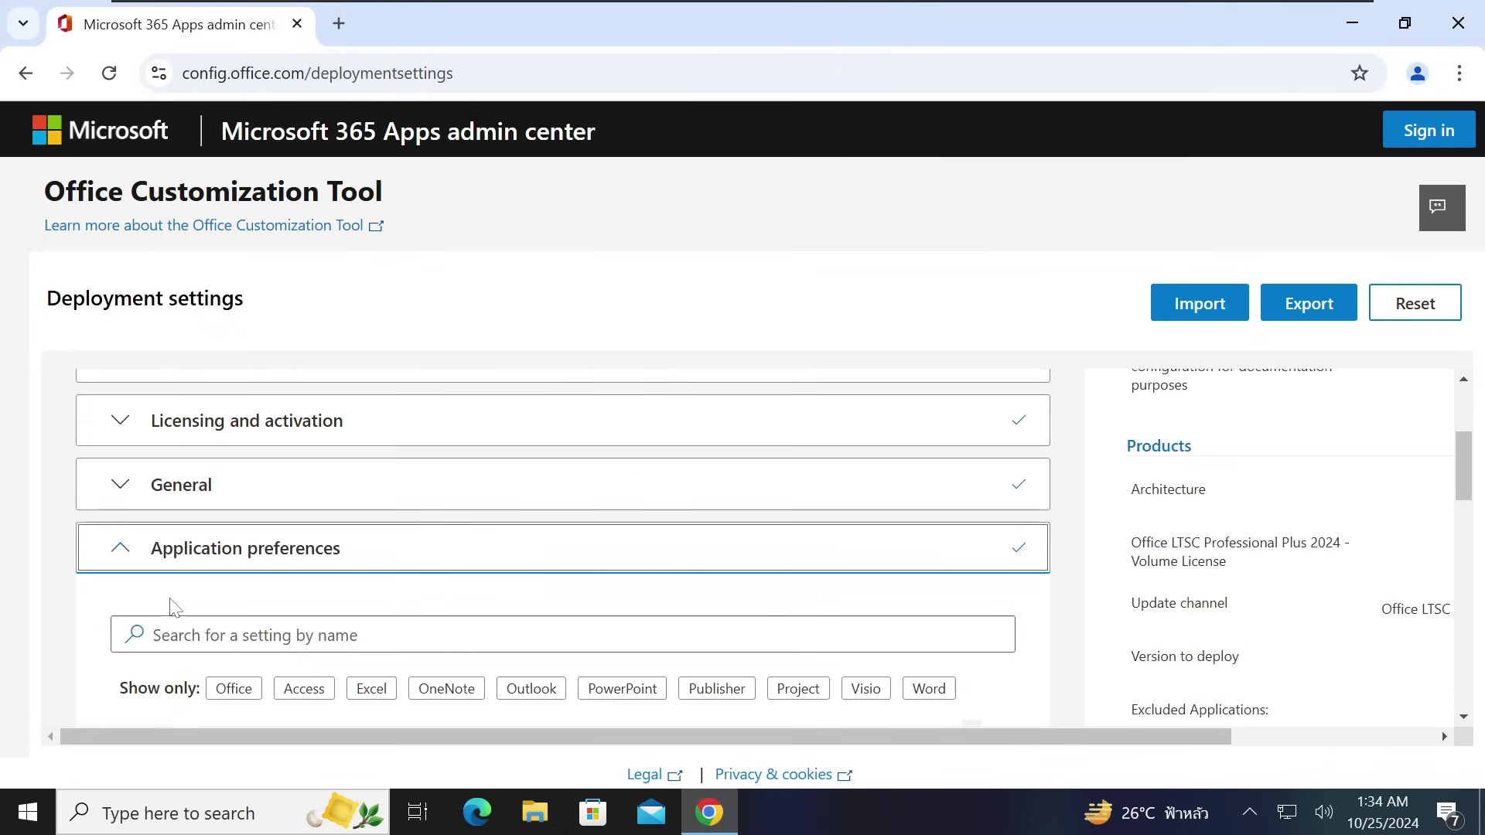
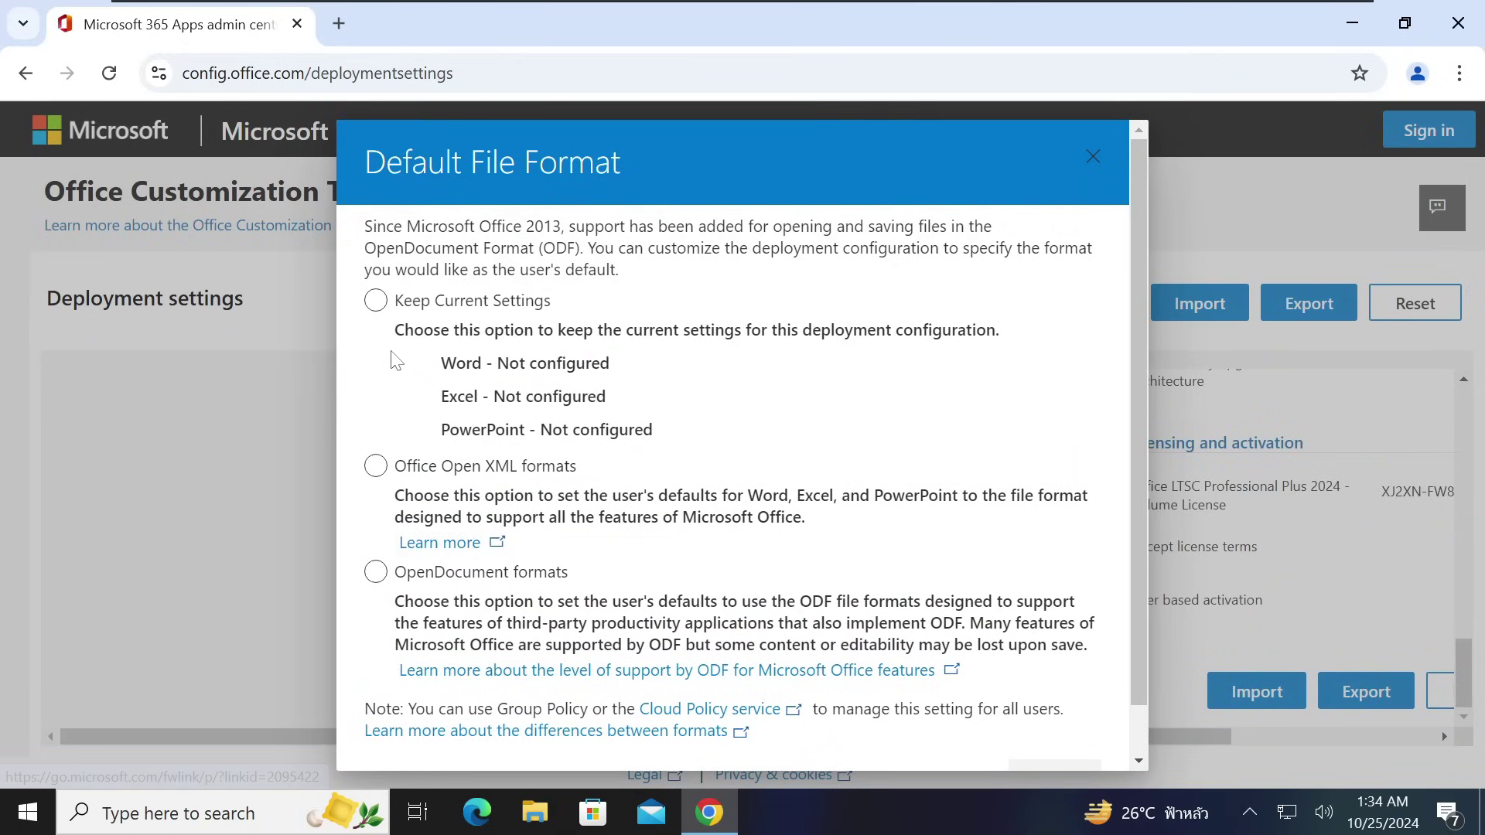
Step: Set the default file format to Office Open XML formats and confirm the choice
click(377, 466)
click(400, 576)
click(383, 474)
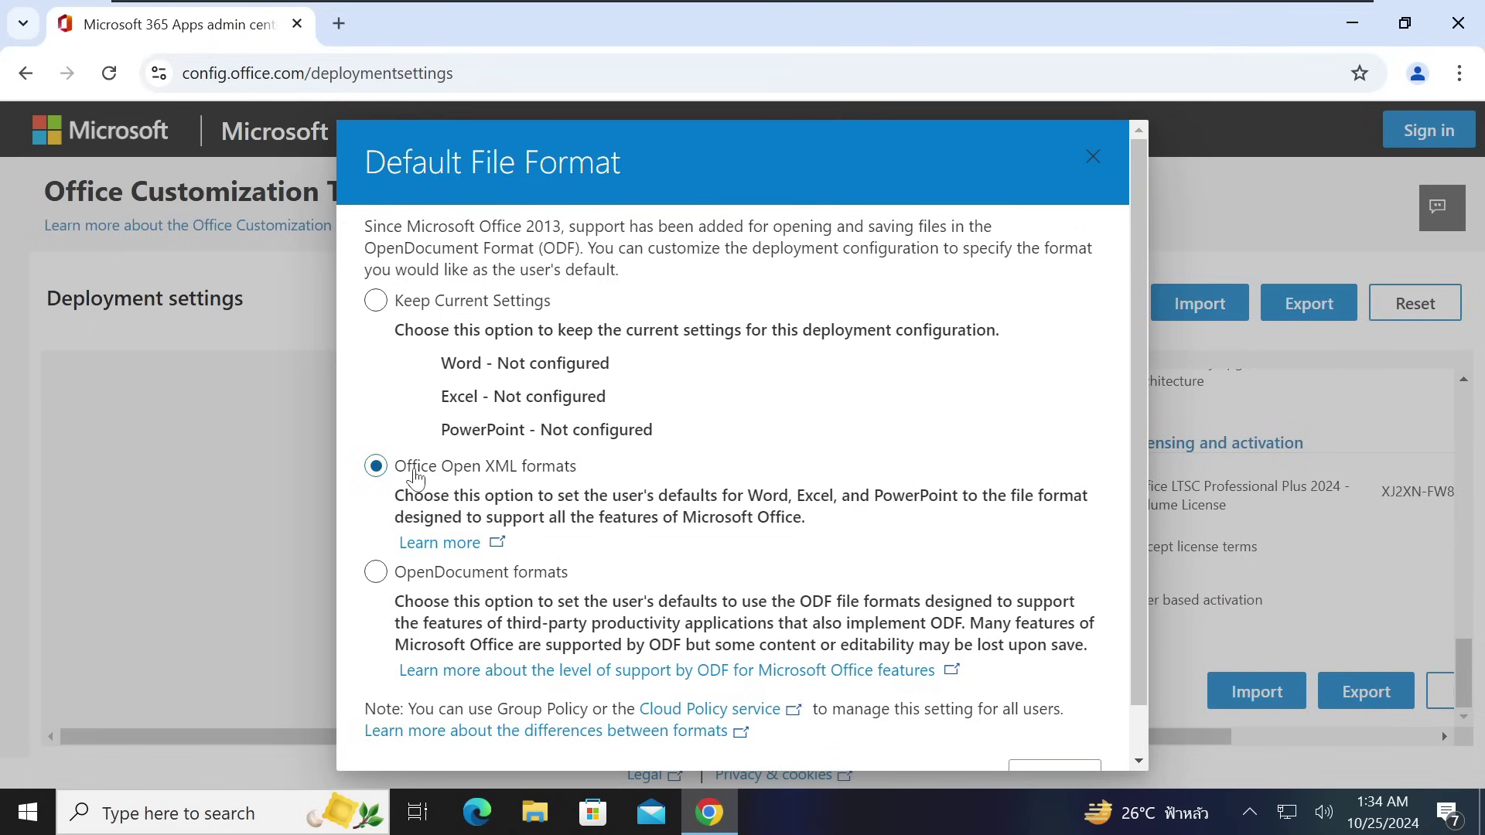
scroll(905, 411, down, 1)
scroll(1037, 736, up, 1)
scroll(1085, 635, down, 1)
click(1047, 736)
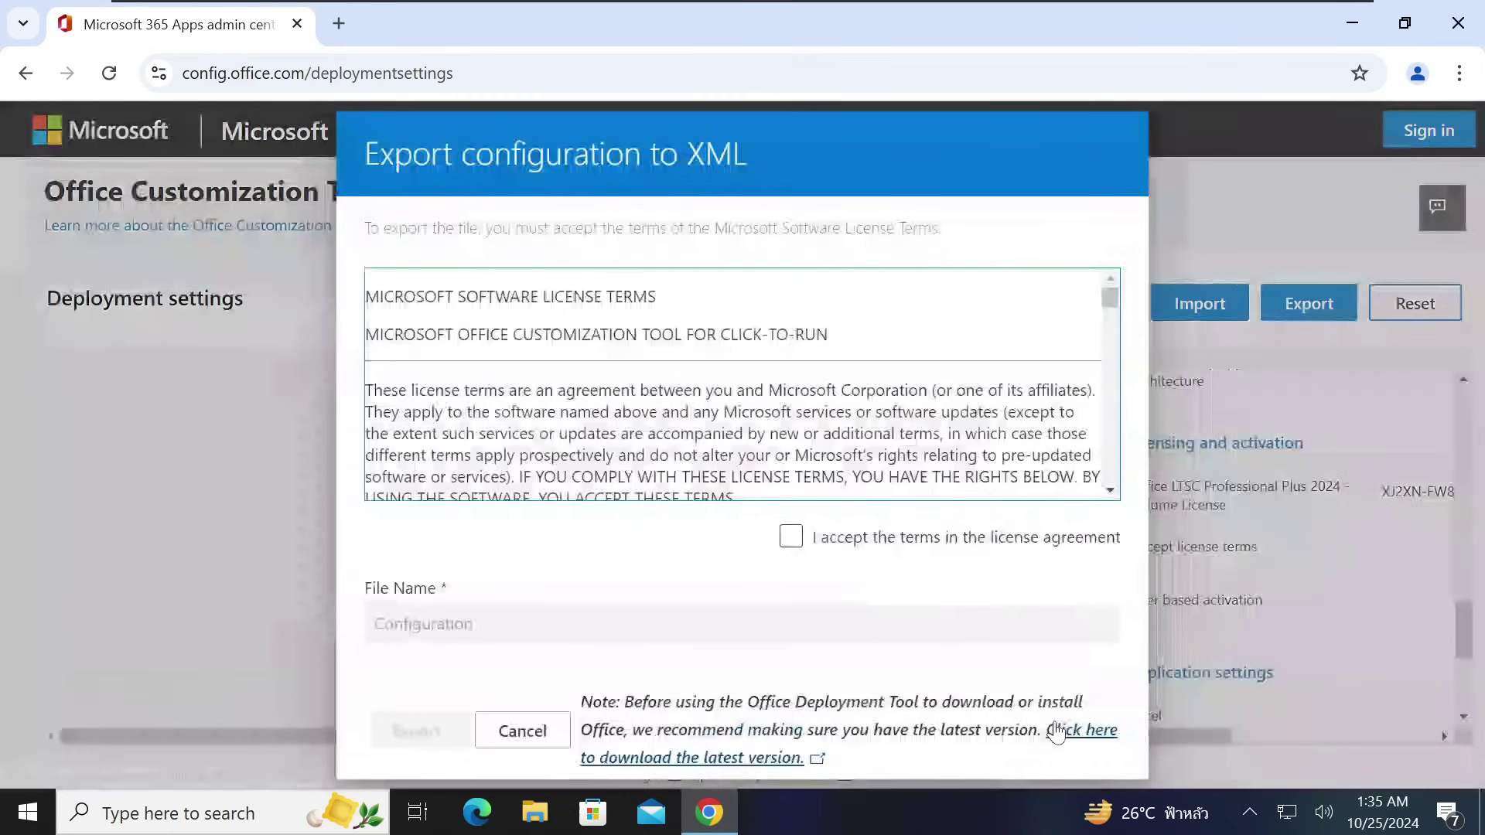
Step: Accept the license agreement terms and export the configuration with the file name bwinex
scroll(695, 460, down, 2)
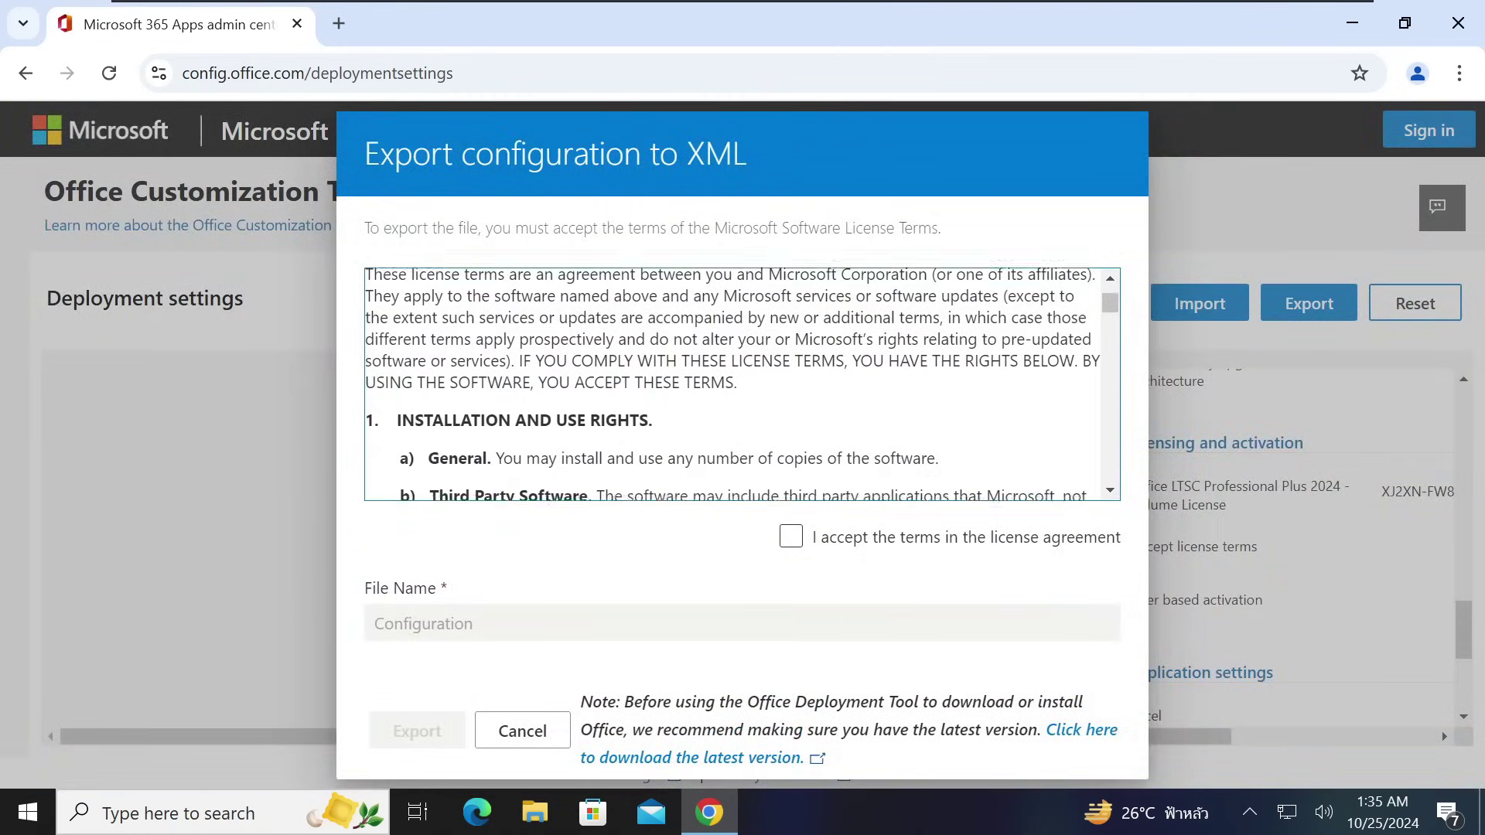
click(794, 542)
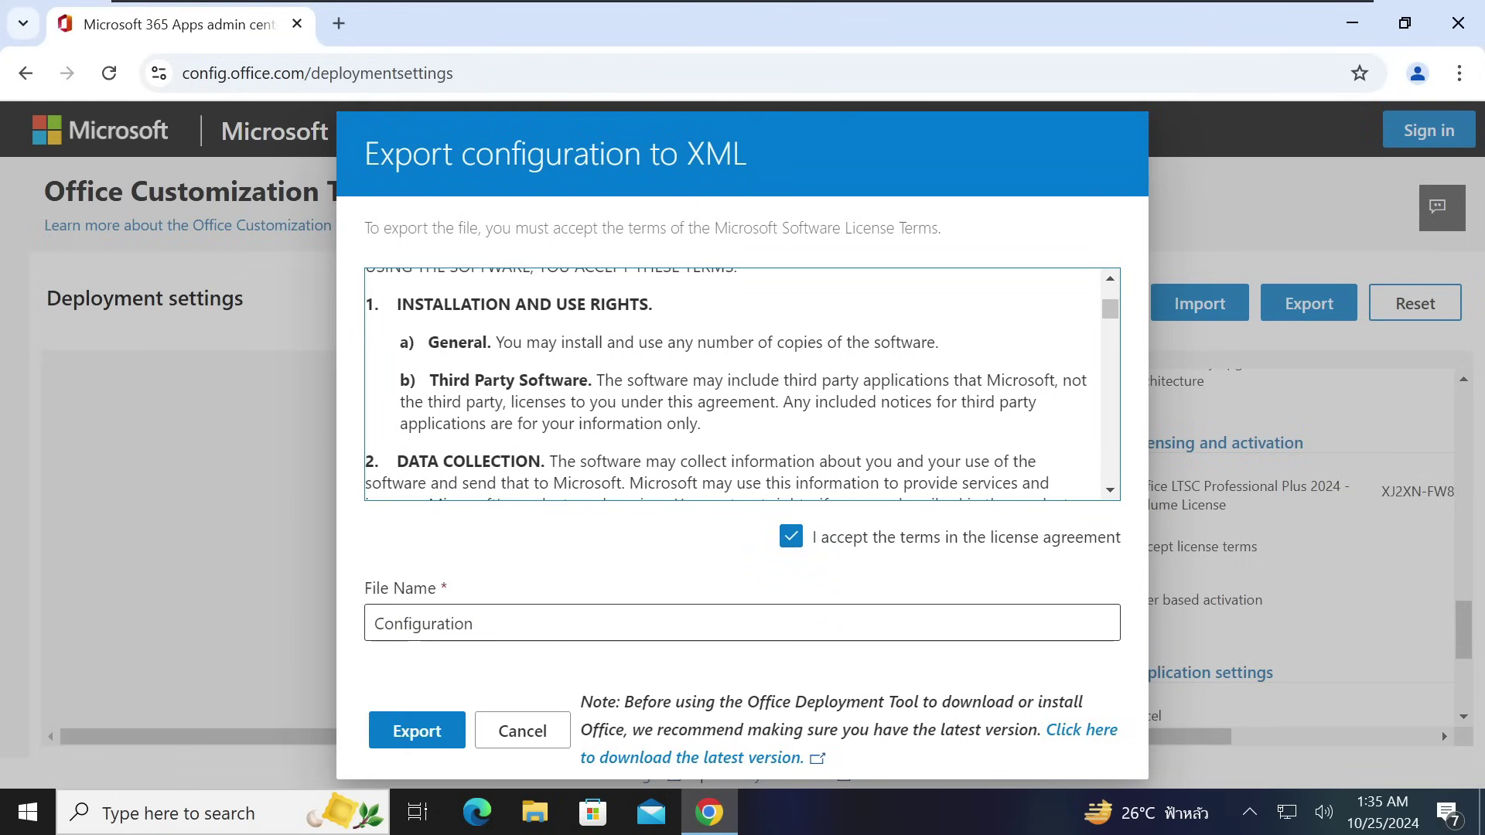
click(473, 623)
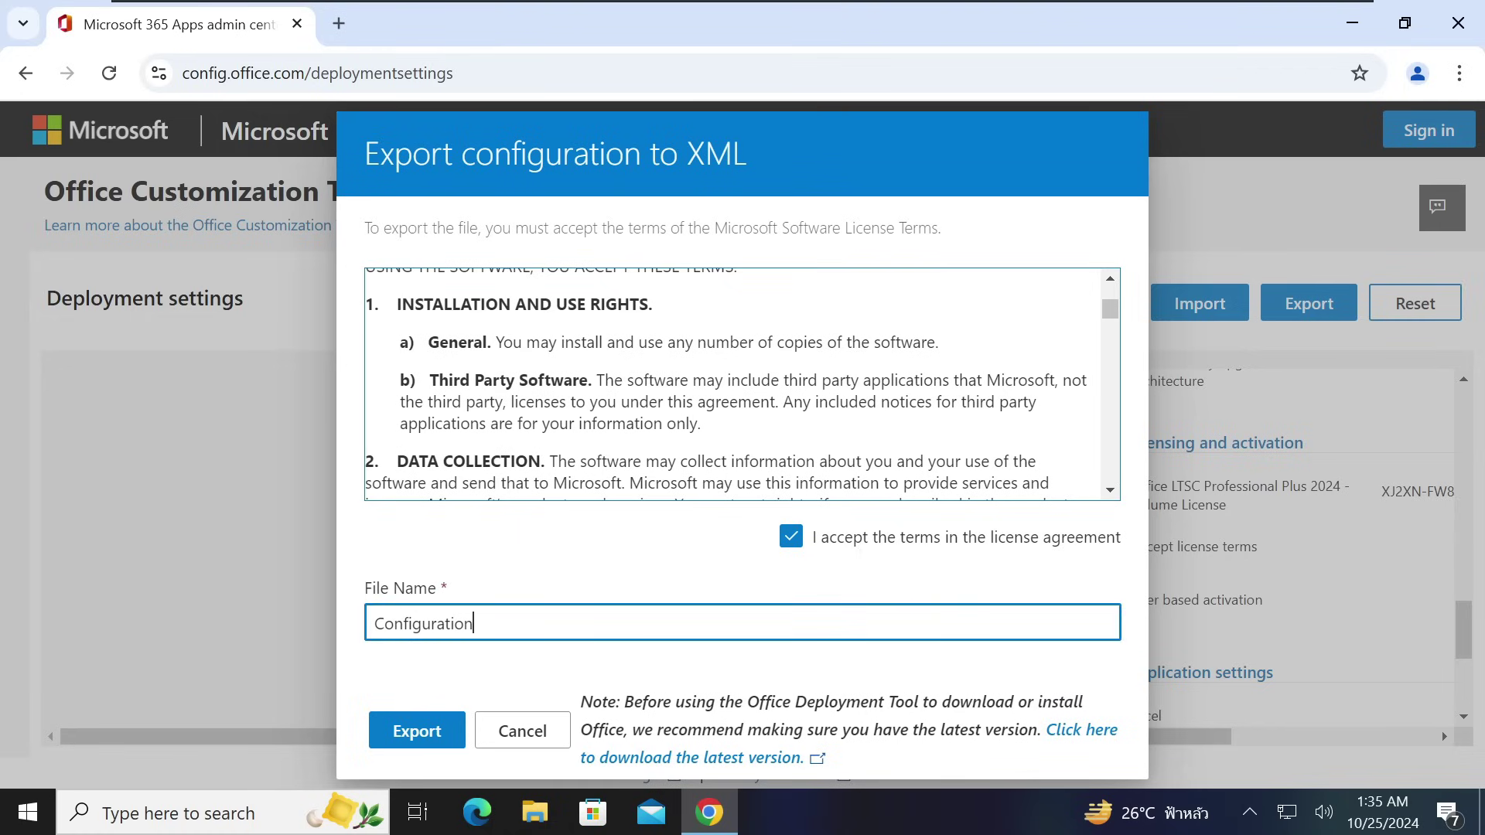
key(BackSpace)
key(BackSpace)
key(BackSpace)
key(BackSpace)
key(BackSpace)
key(BackSpace)
key(BackSpace)
key(BackSpace)
key(BackSpace)
key(BackSpace)
key(BackSpace)
key(BackSpace)
key(BackSpace)
text(bwinex)
click(432, 742)
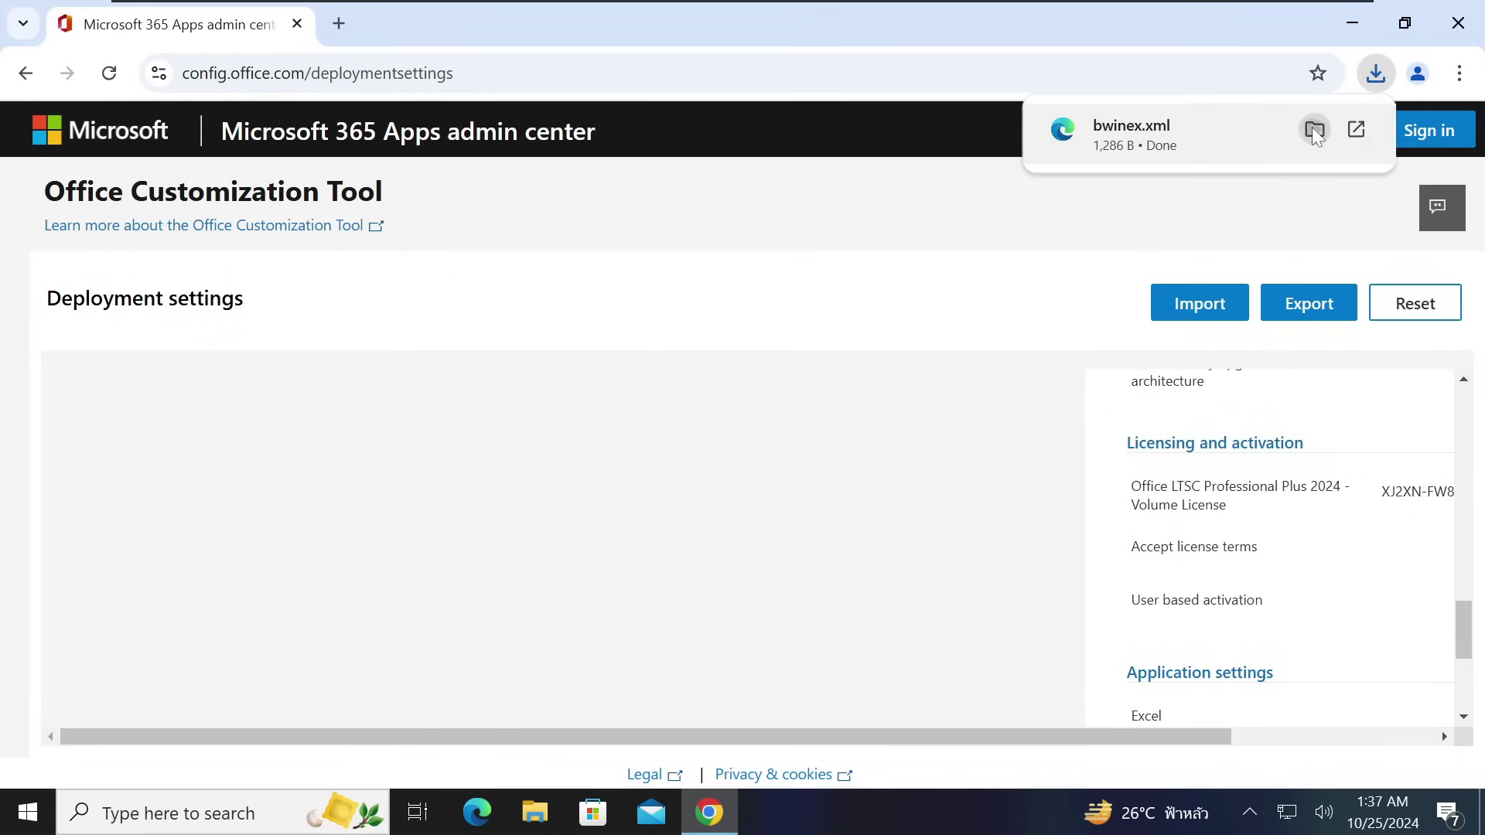
Step: Copy the exported bwinex file from the Downloads folder
click(1315, 132)
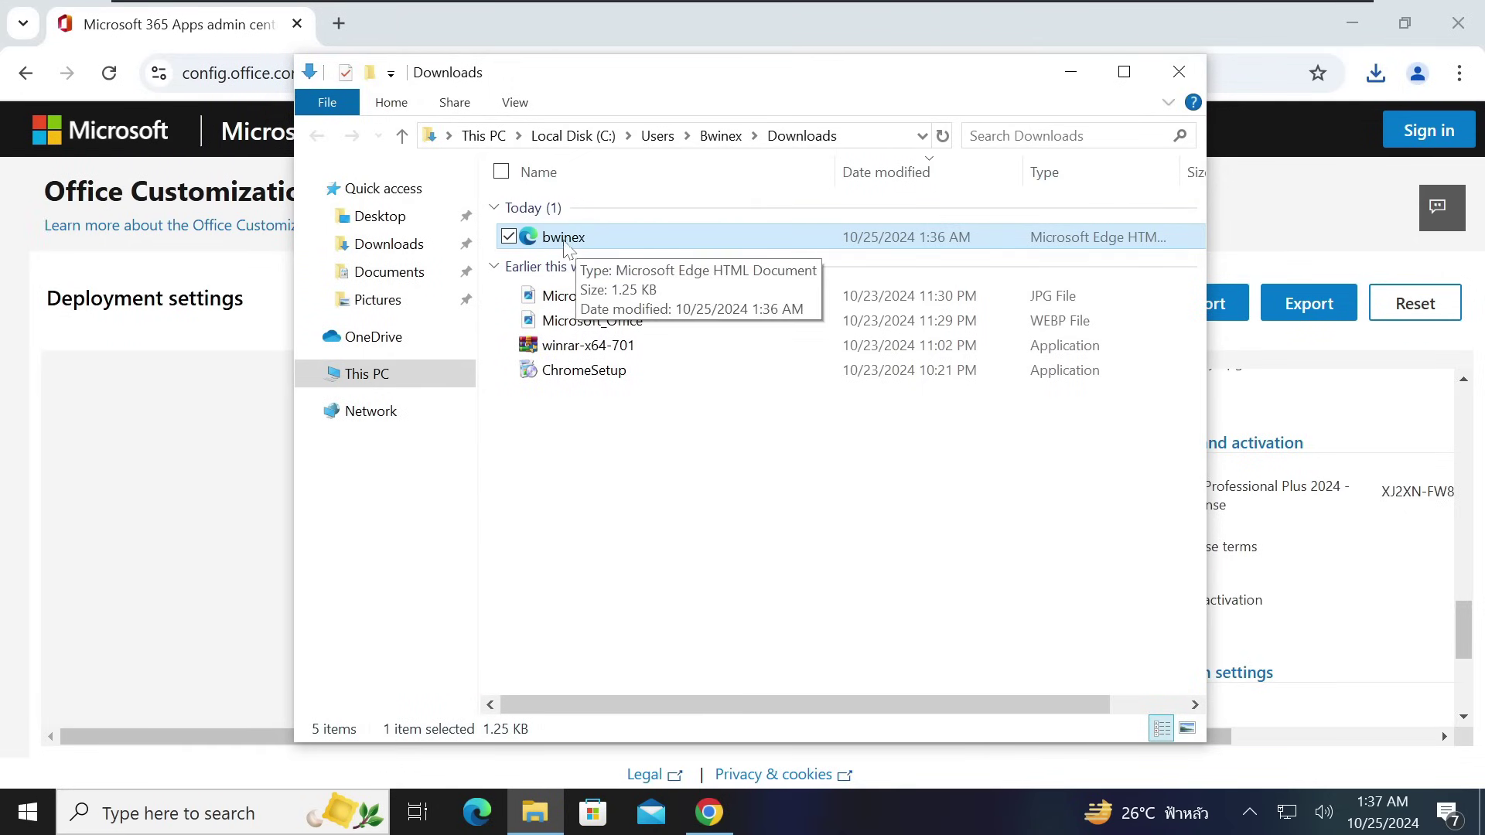
right_click(628, 239)
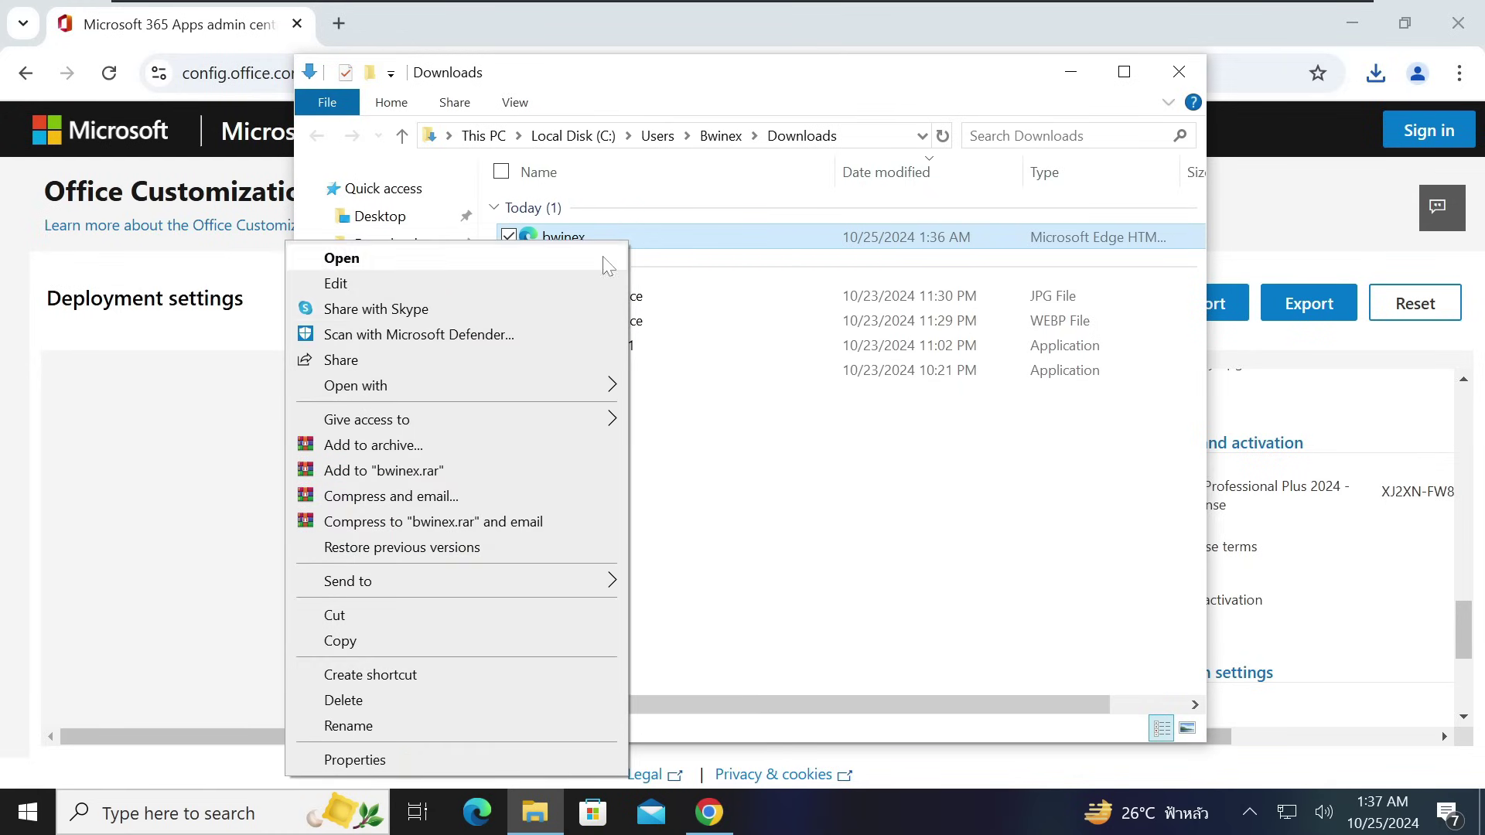
click(426, 648)
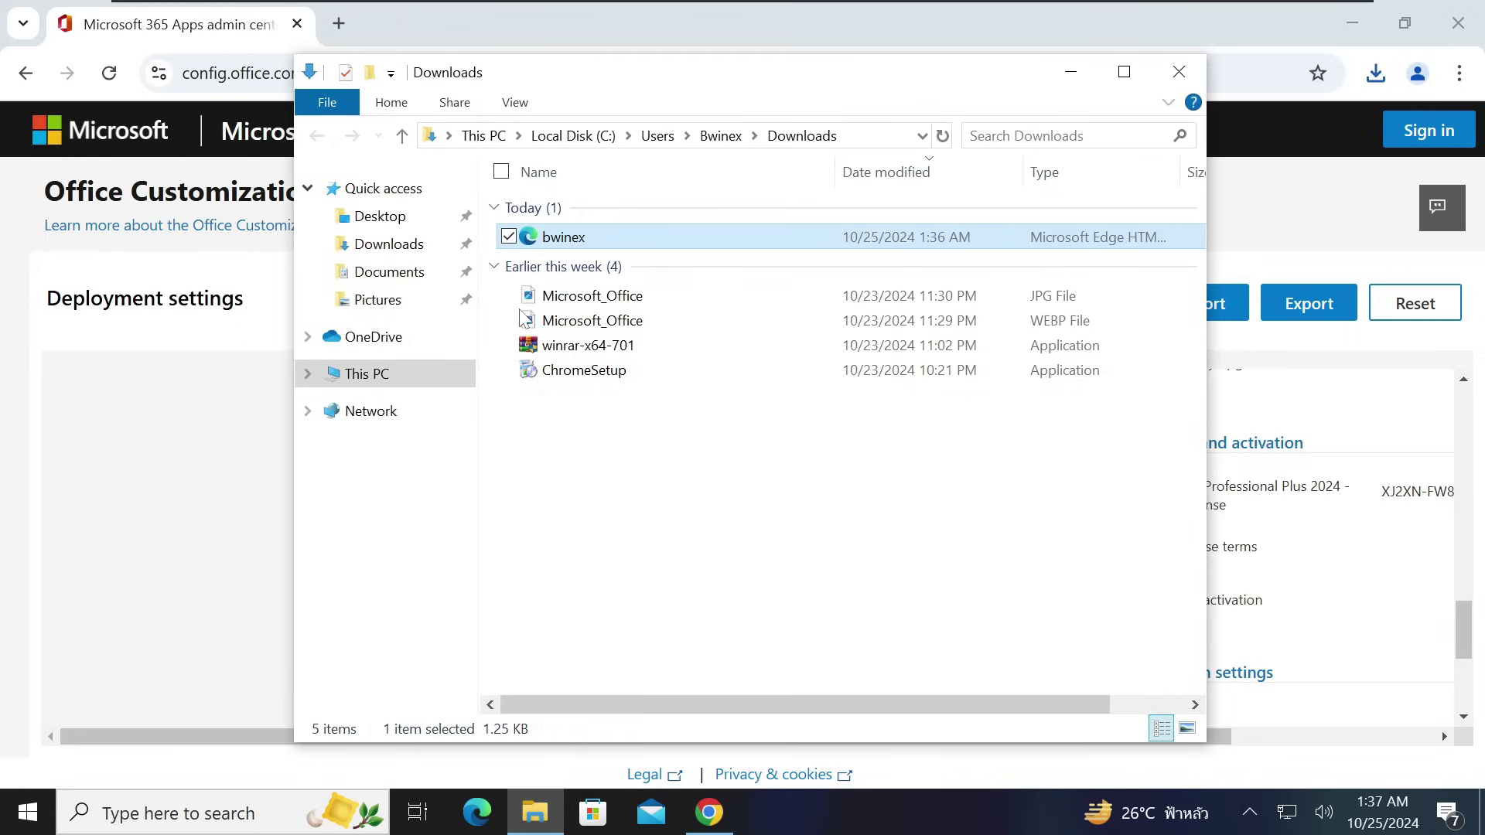
Step: Paste the copied configuration file into the 2024 folder on the desktop
click(1072, 74)
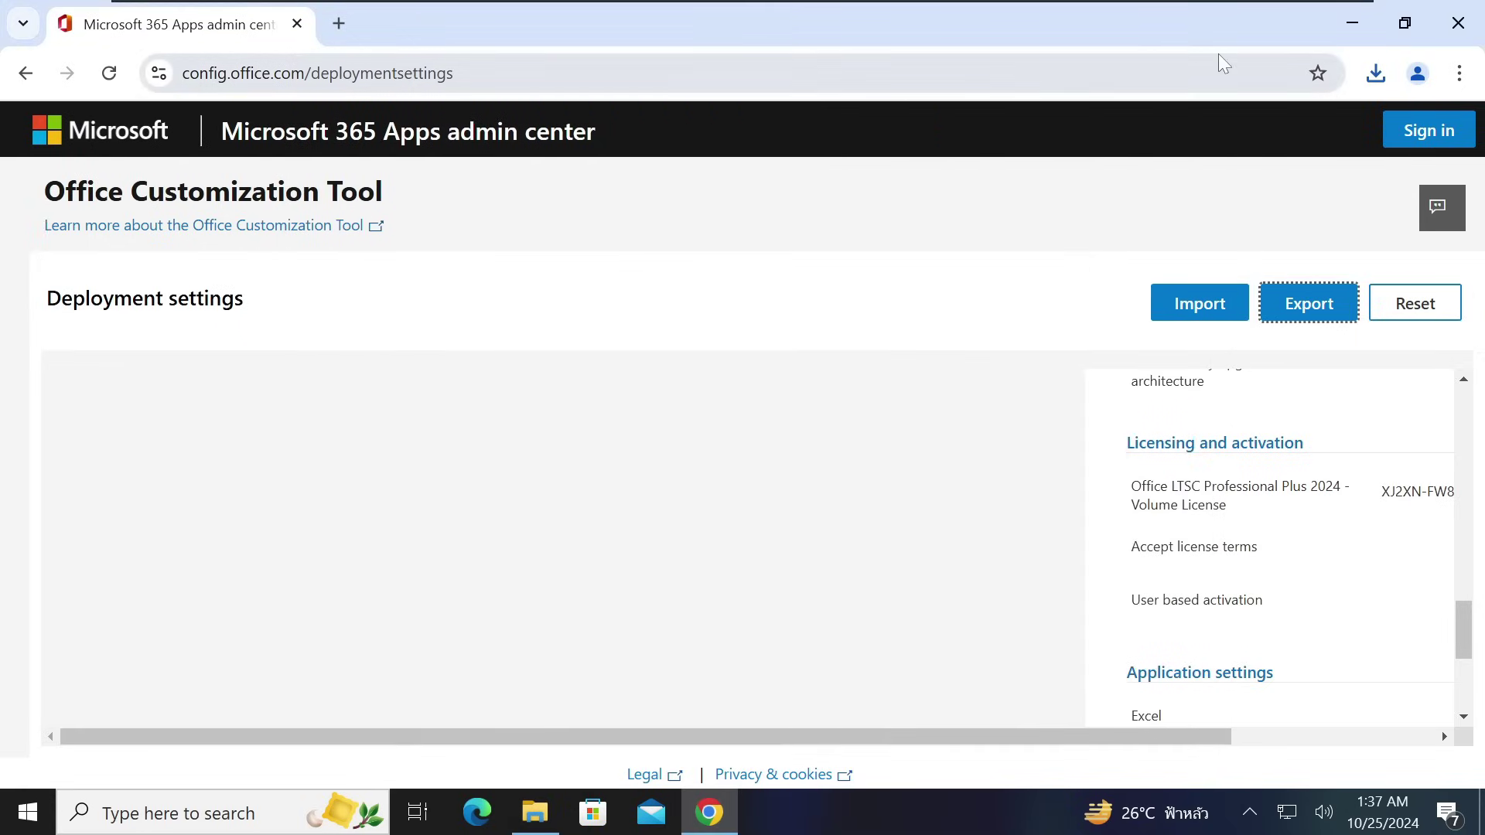
click(1352, 25)
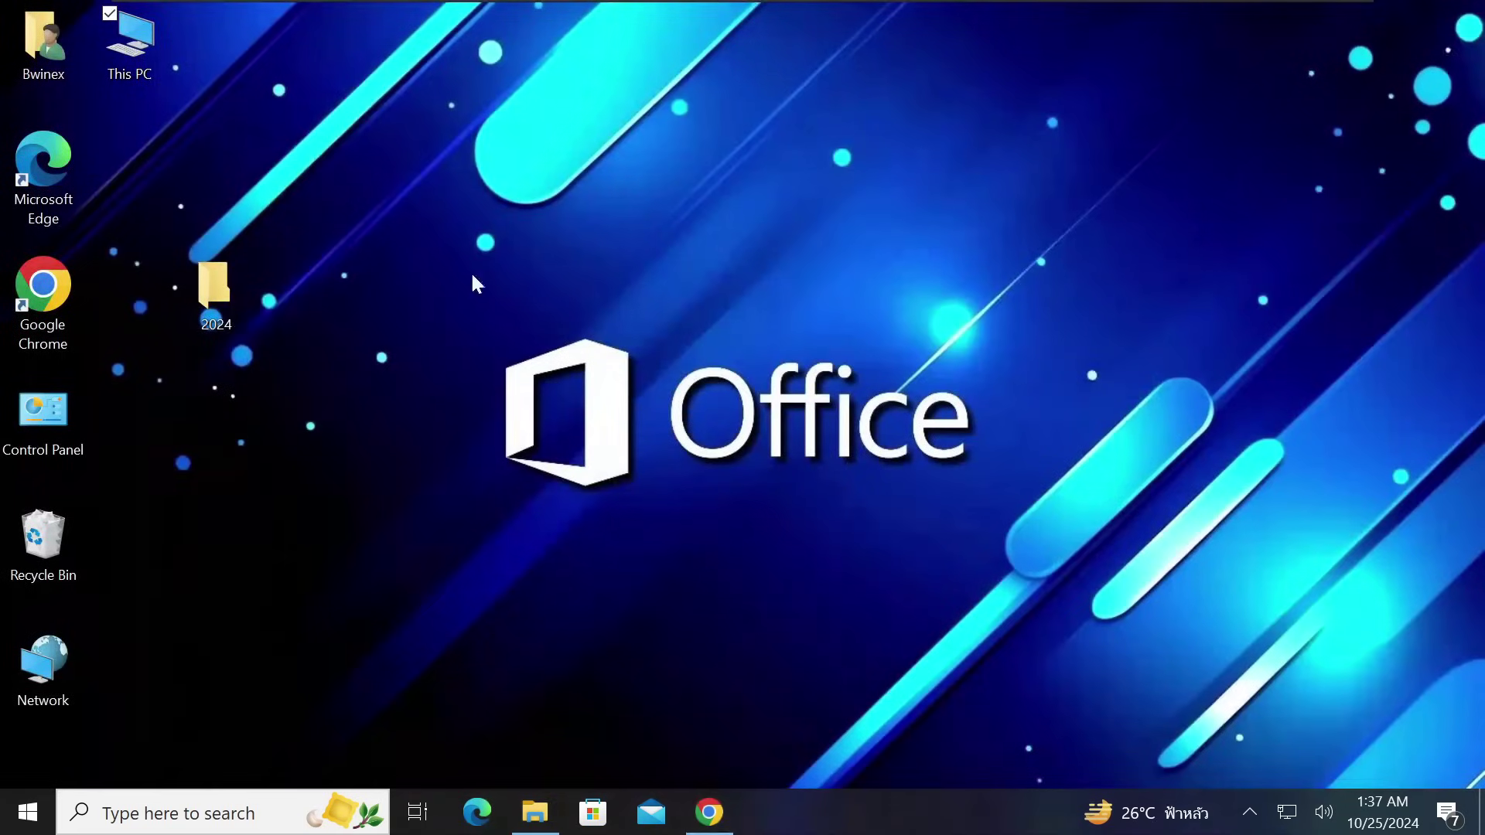
click(215, 299)
double_click(213, 292)
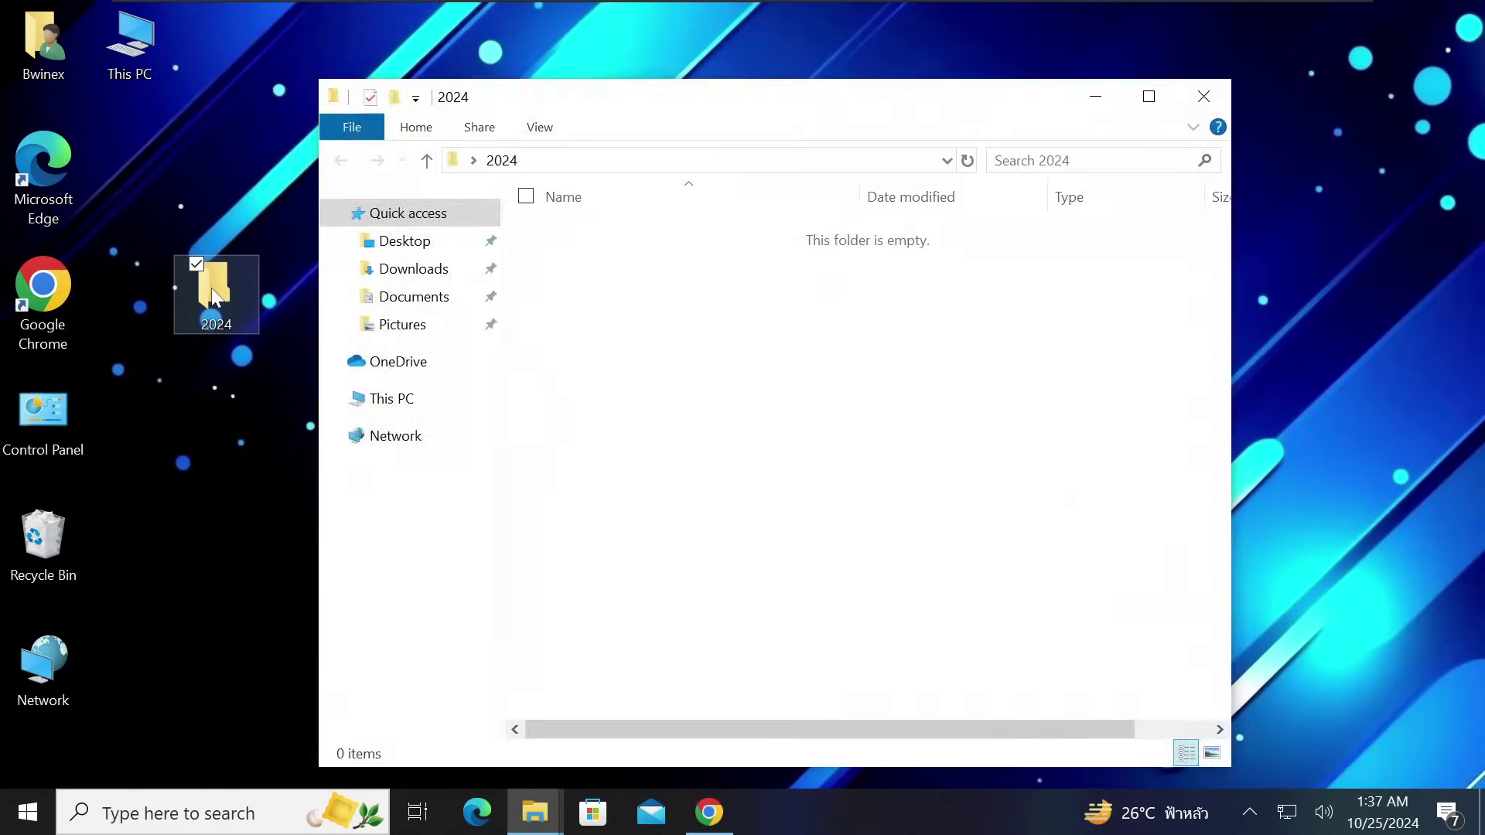
right_click(652, 305)
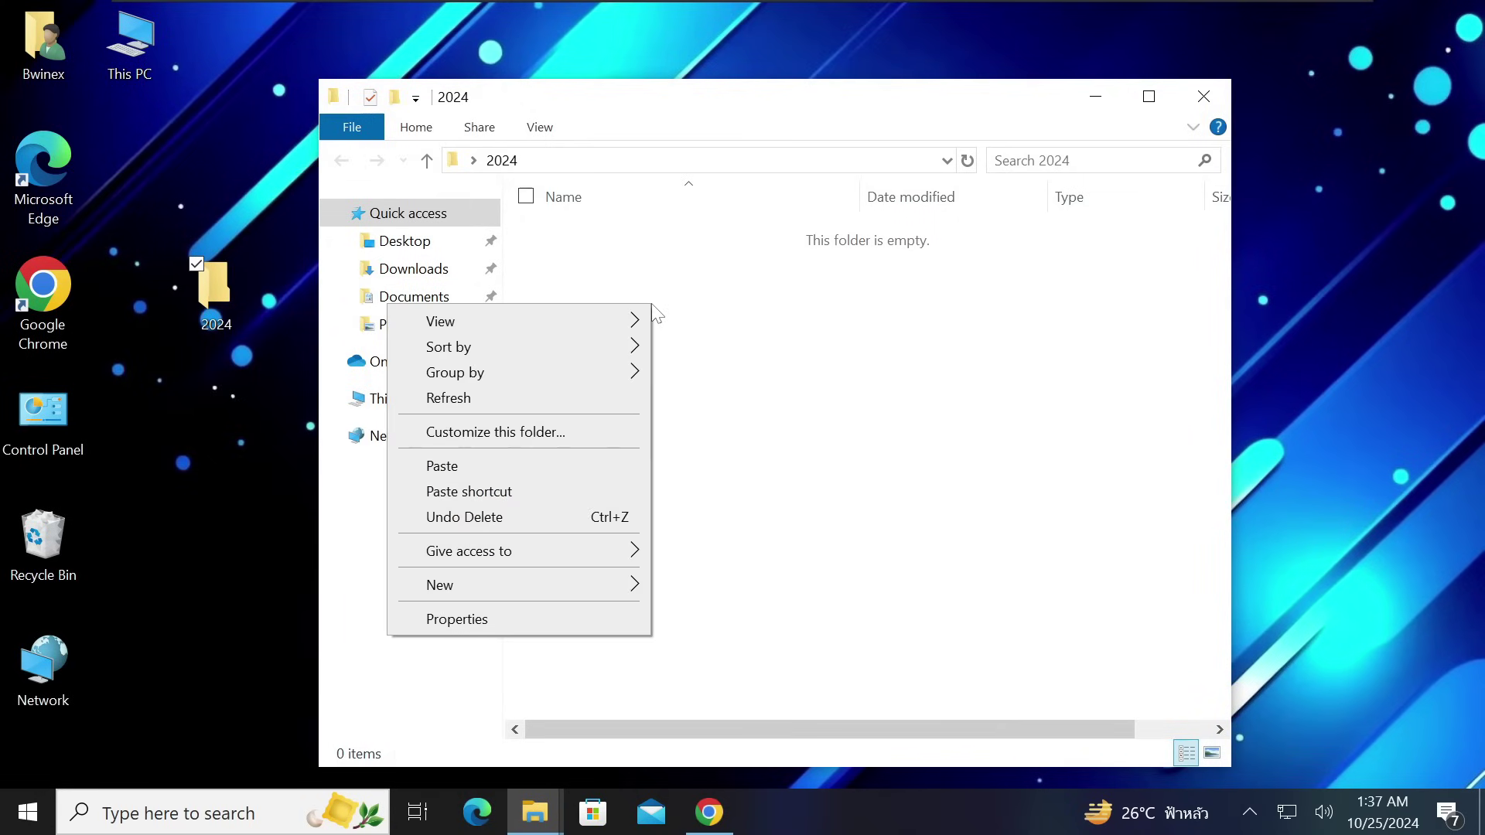
click(532, 469)
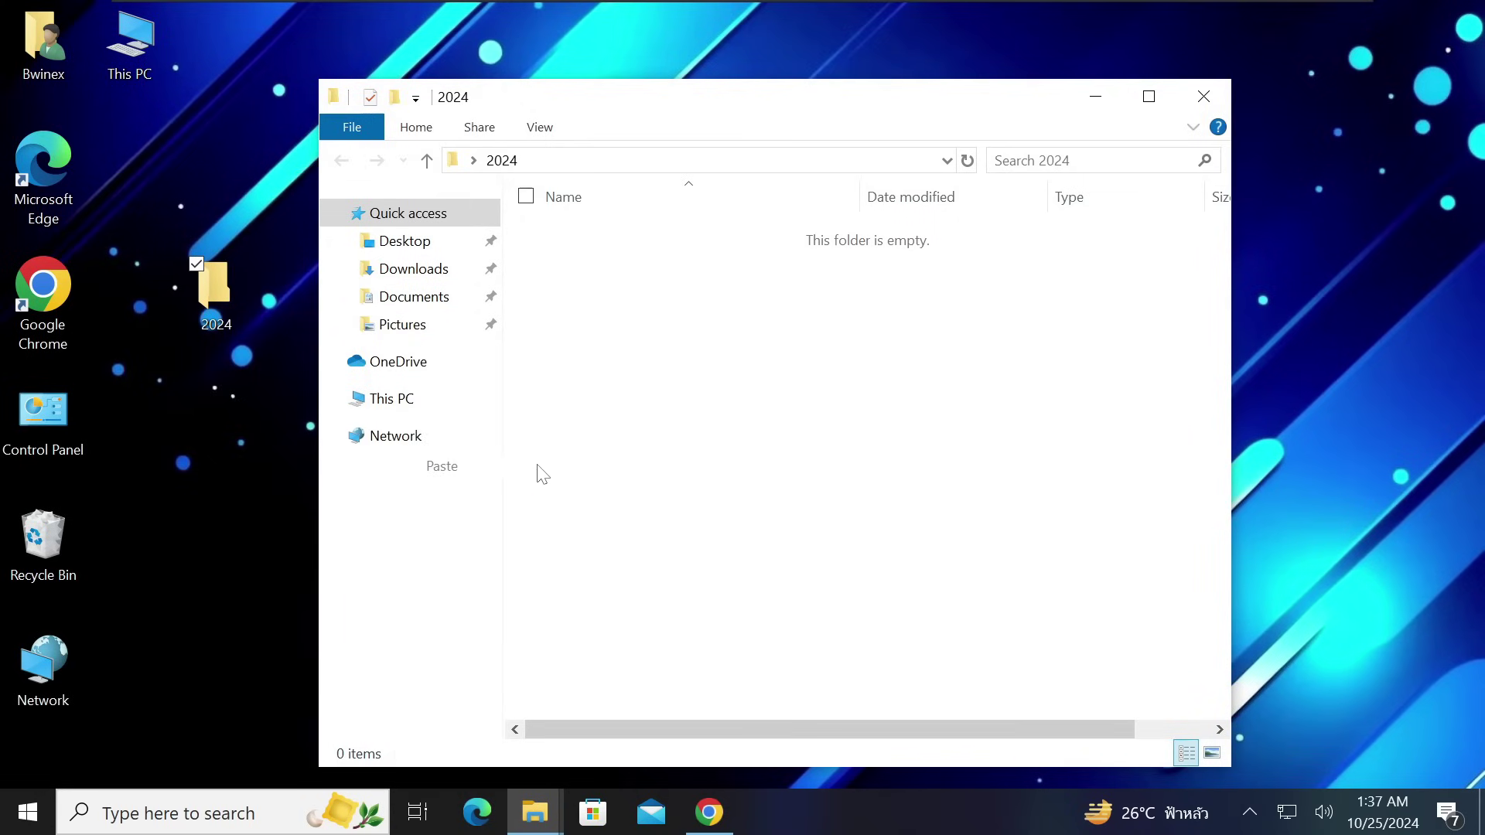
click(973, 483)
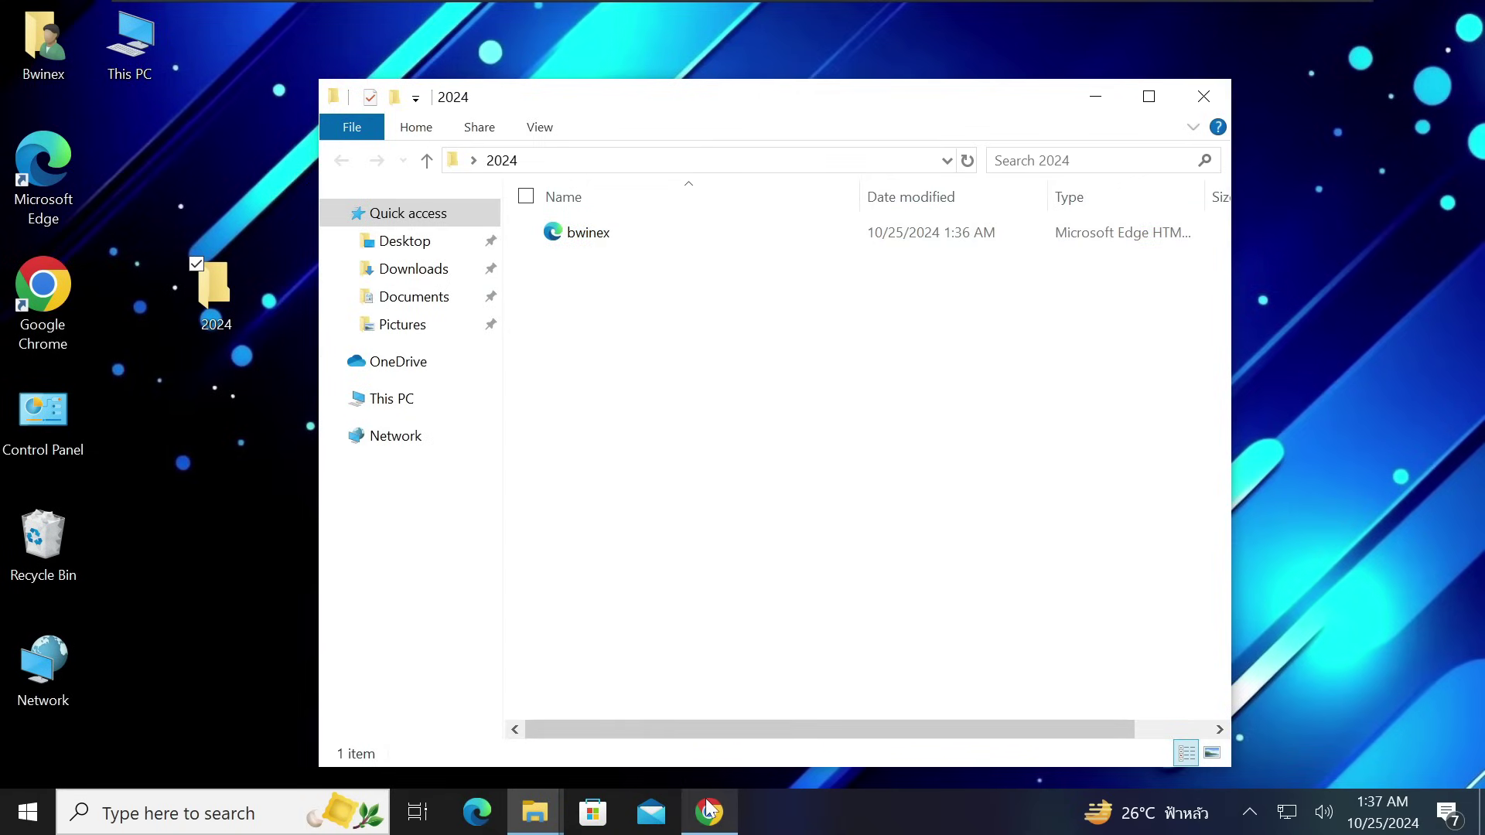
Step: Switch back to Chrome, search for "office deployment tool" in a new tab and open Microsoft's official download page
mouse_move(710, 809)
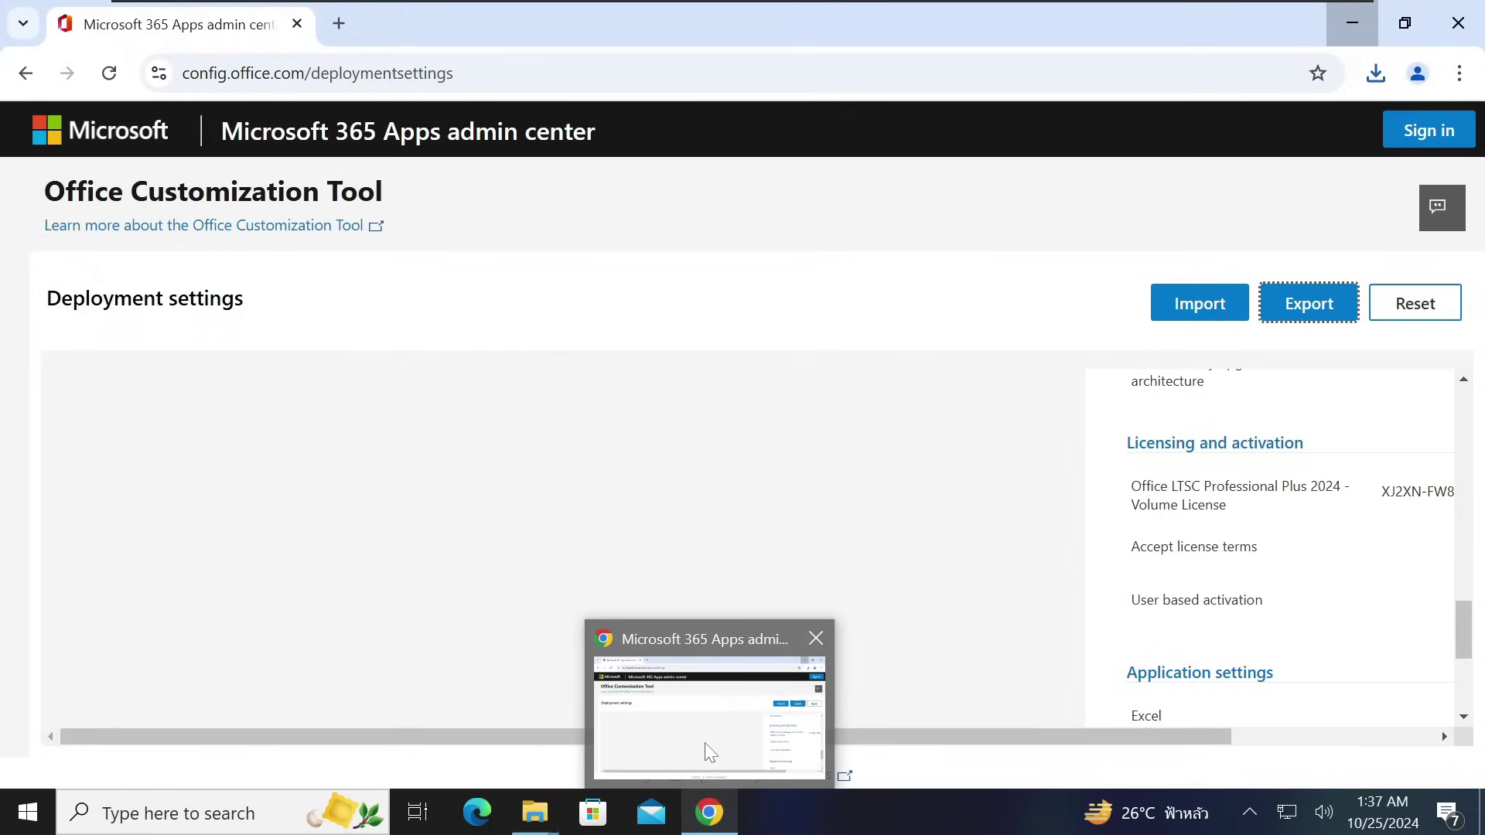
click(705, 745)
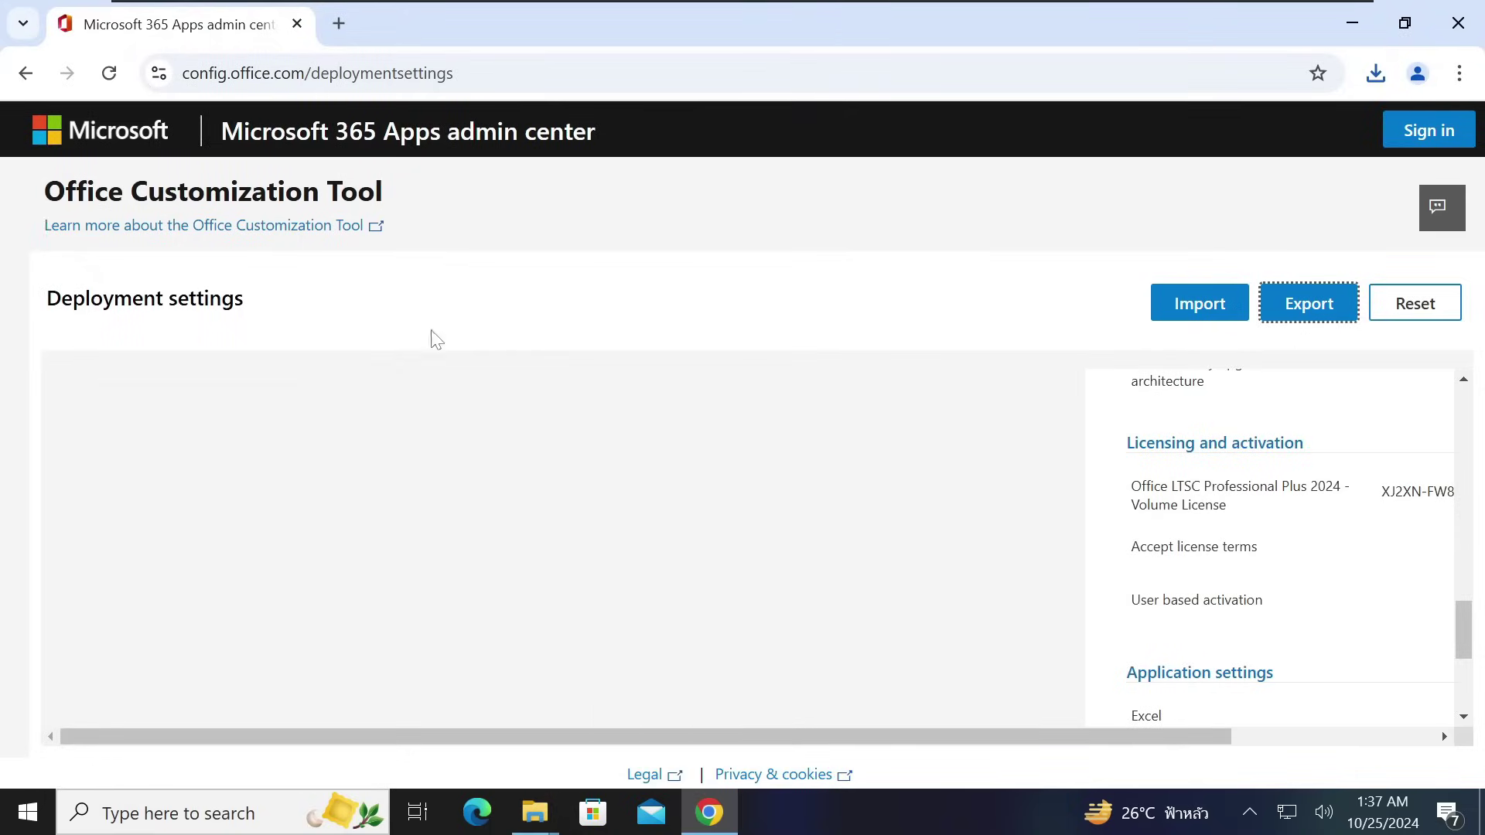
click(339, 24)
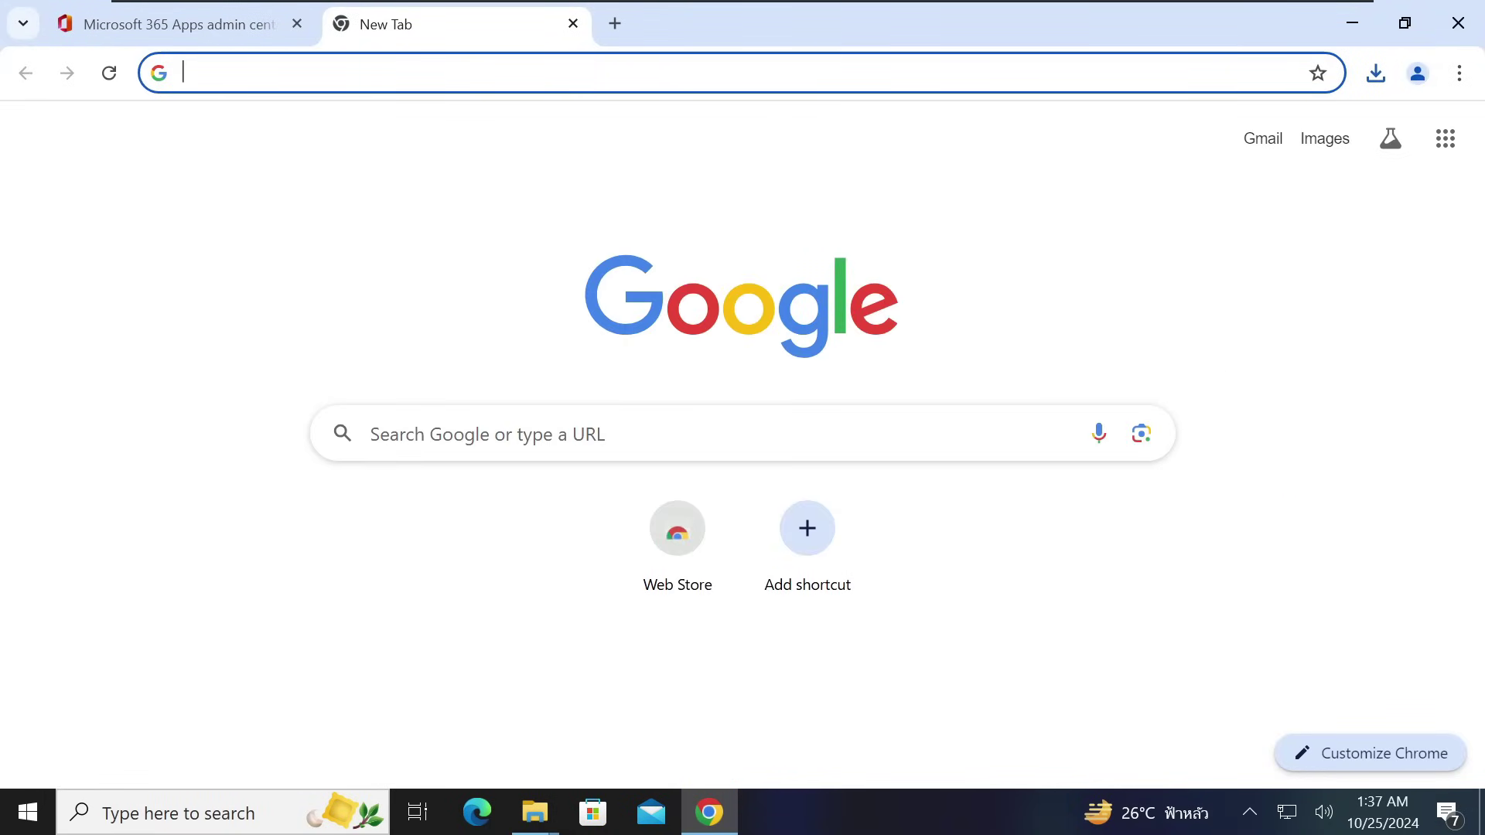
text(offic)
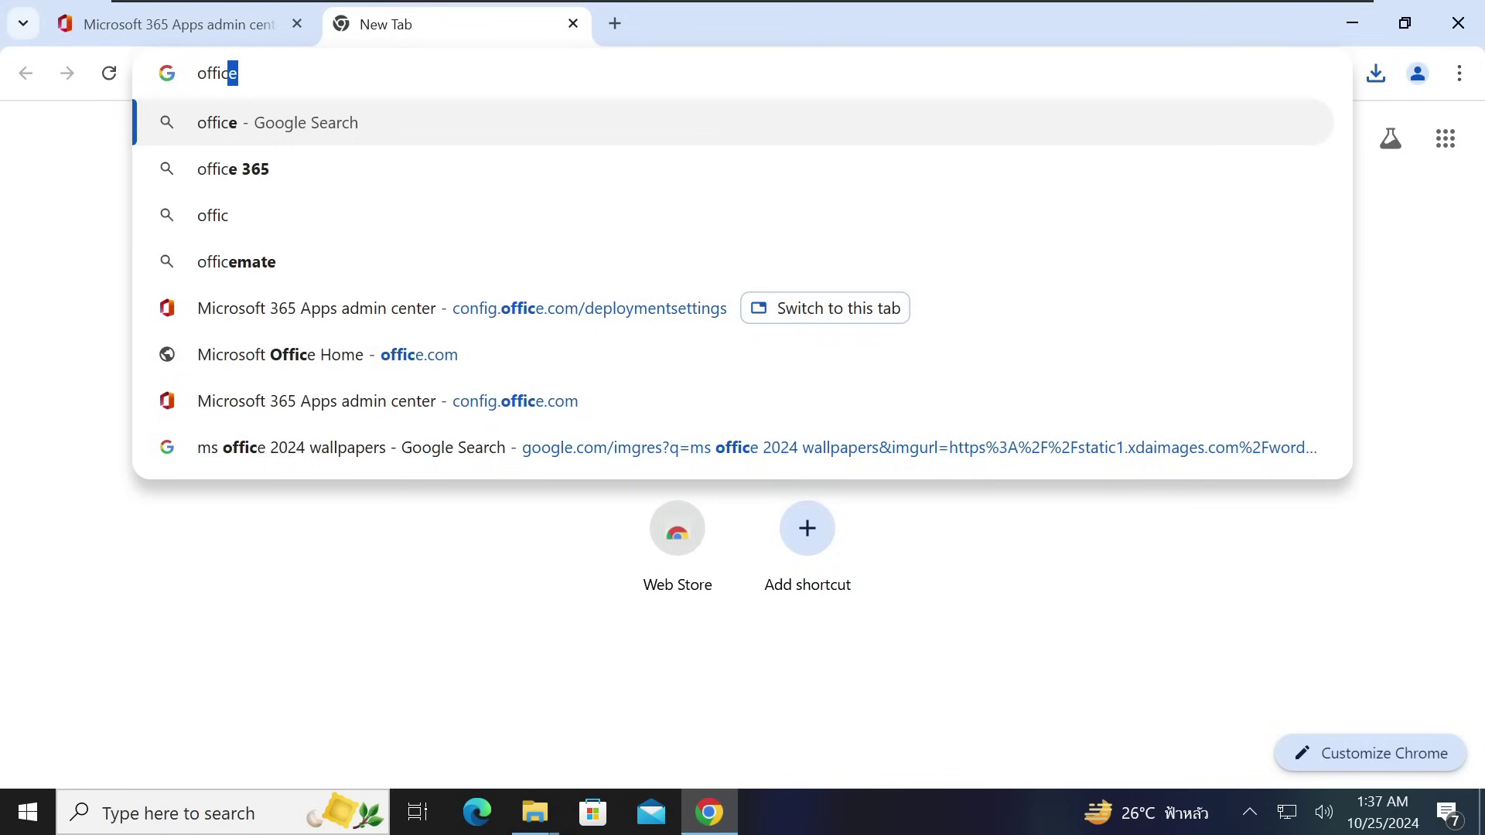
text(e depl)
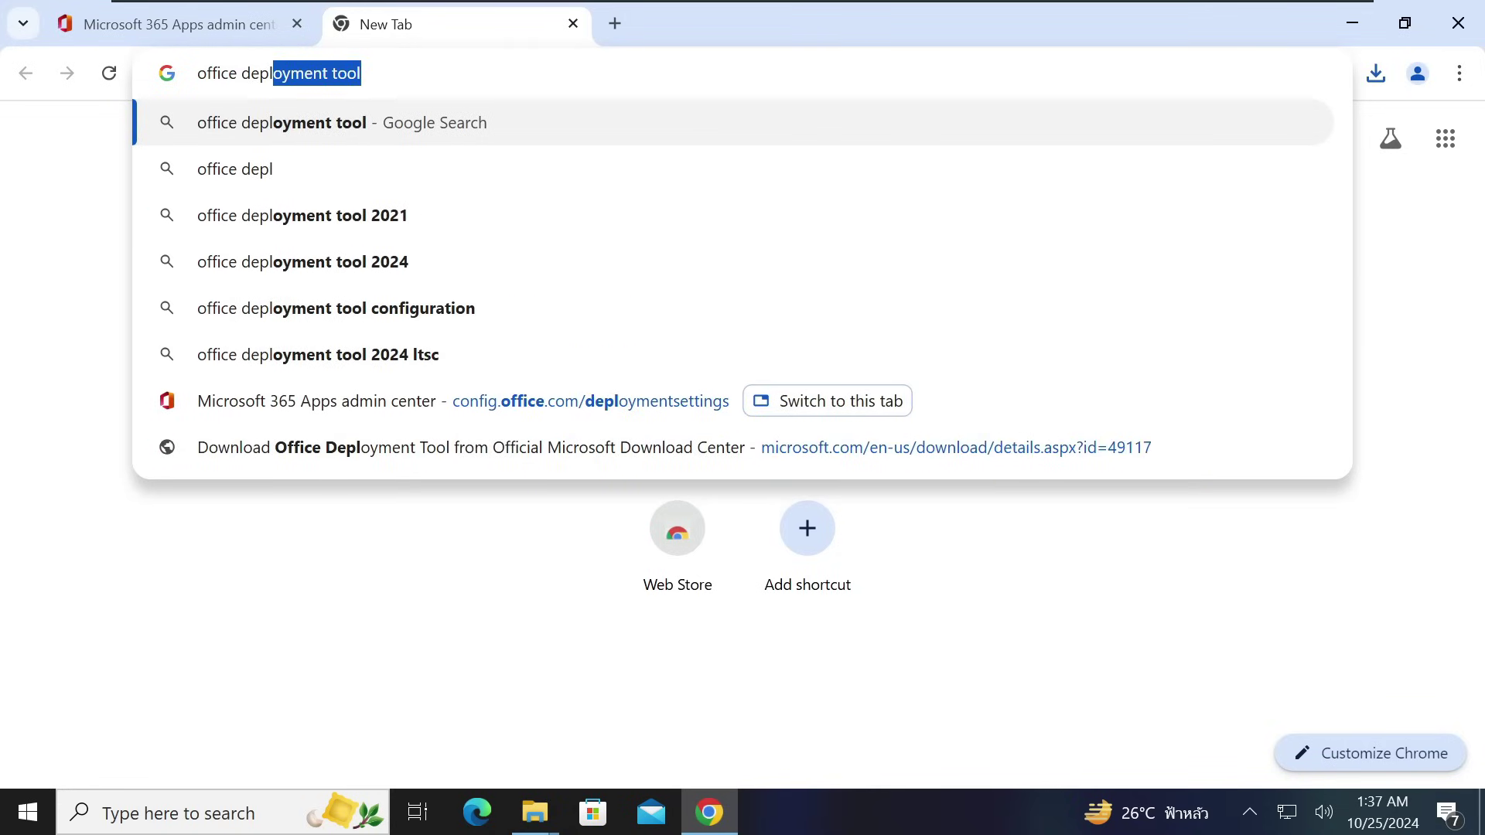
key(Right)
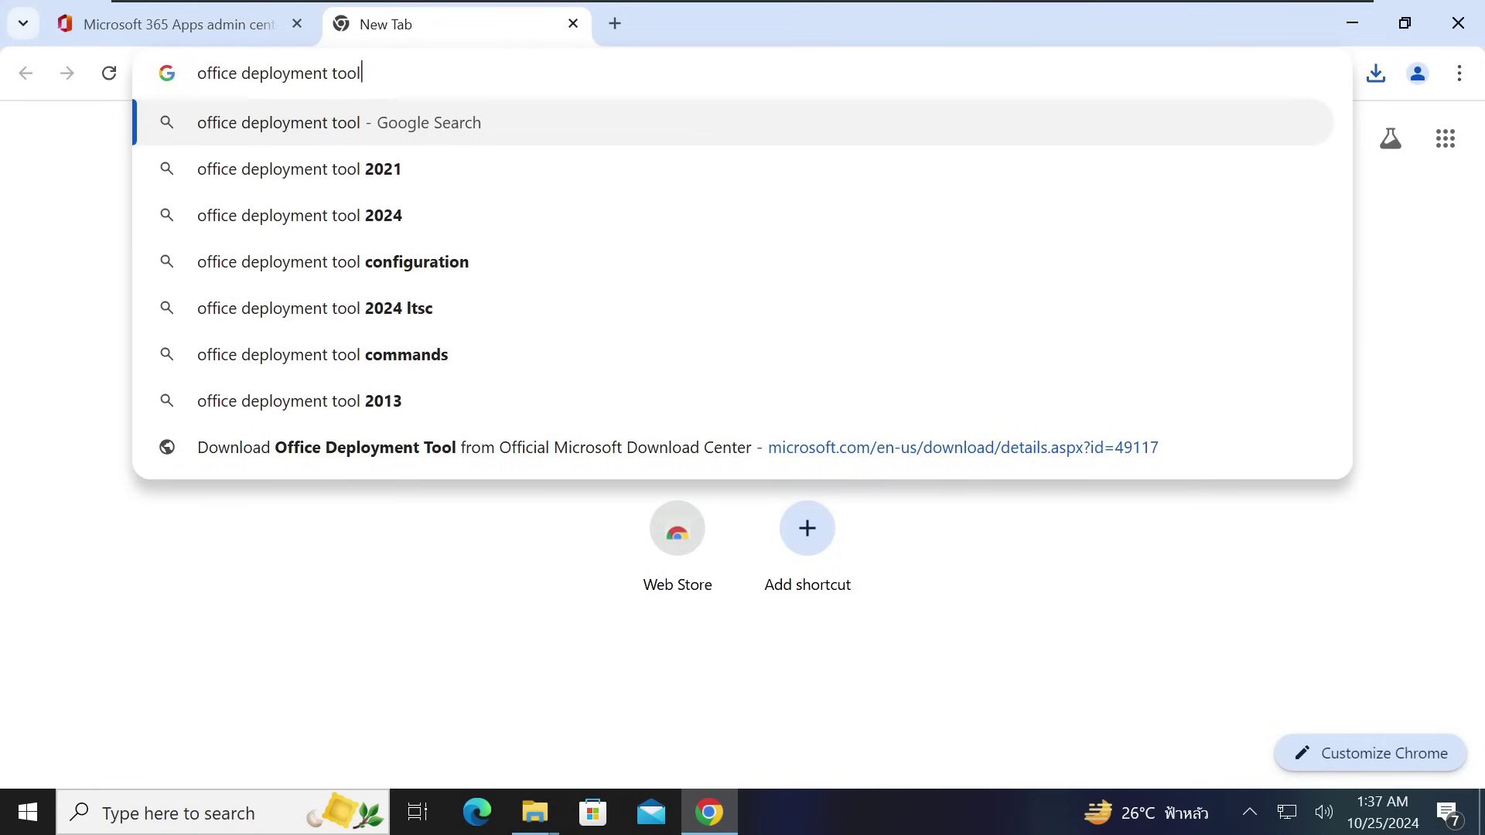
key(Return)
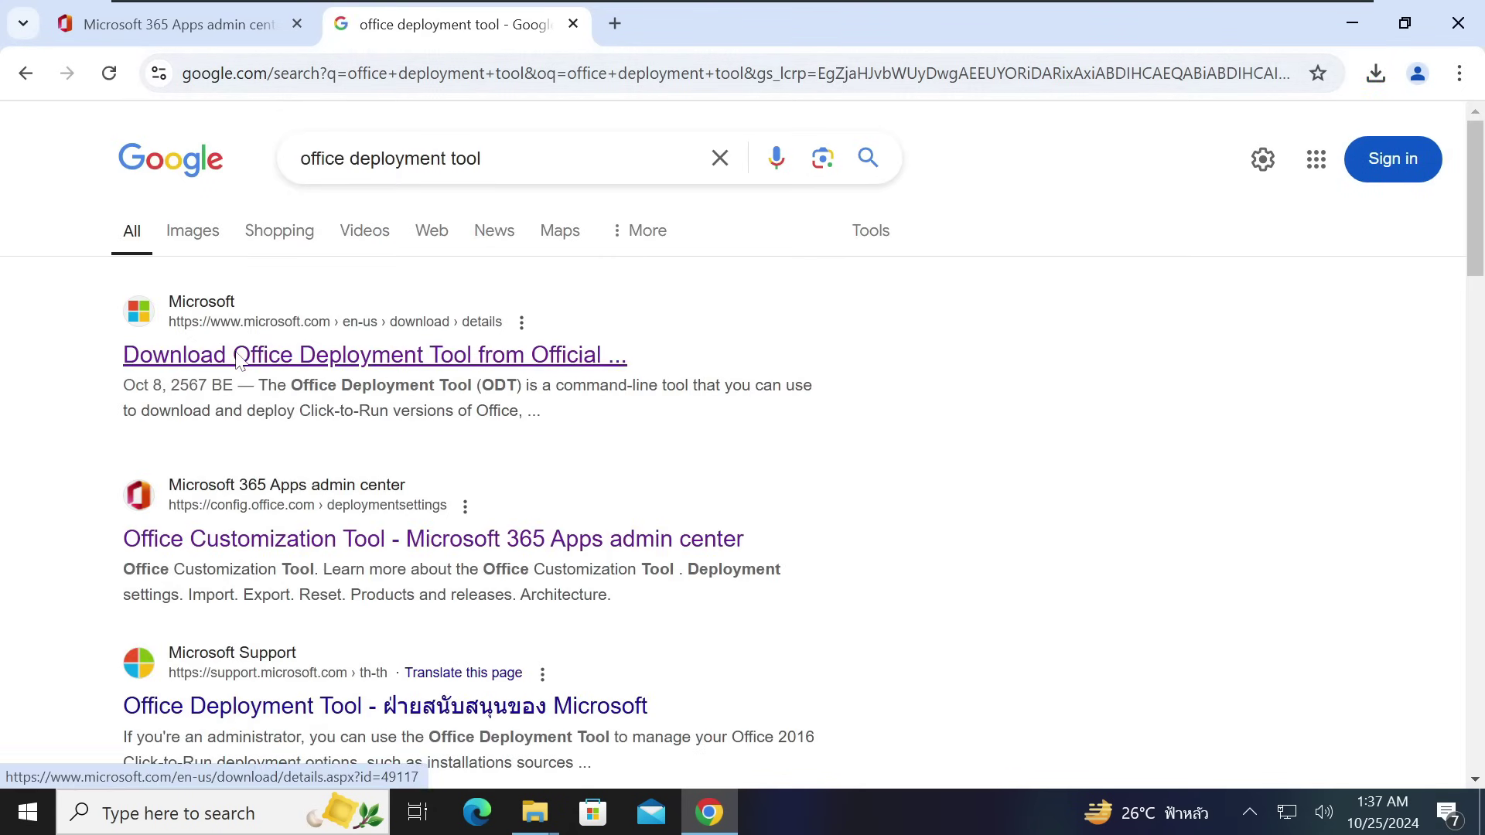
click(278, 369)
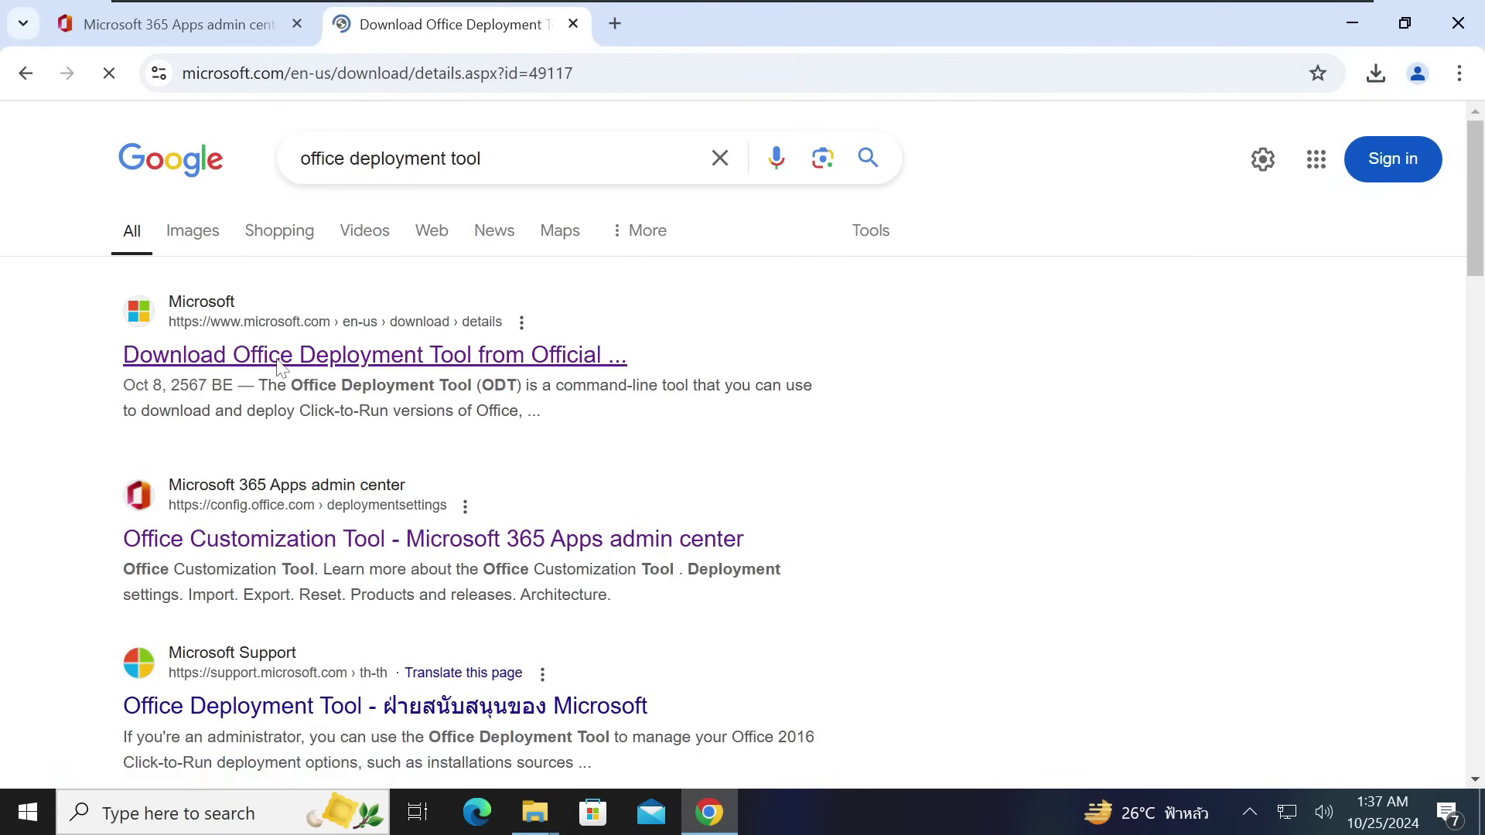
Step: Download the Office Deployment Tool with English as the language
scroll(543, 390, down, 1)
scroll(542, 394, down, 2)
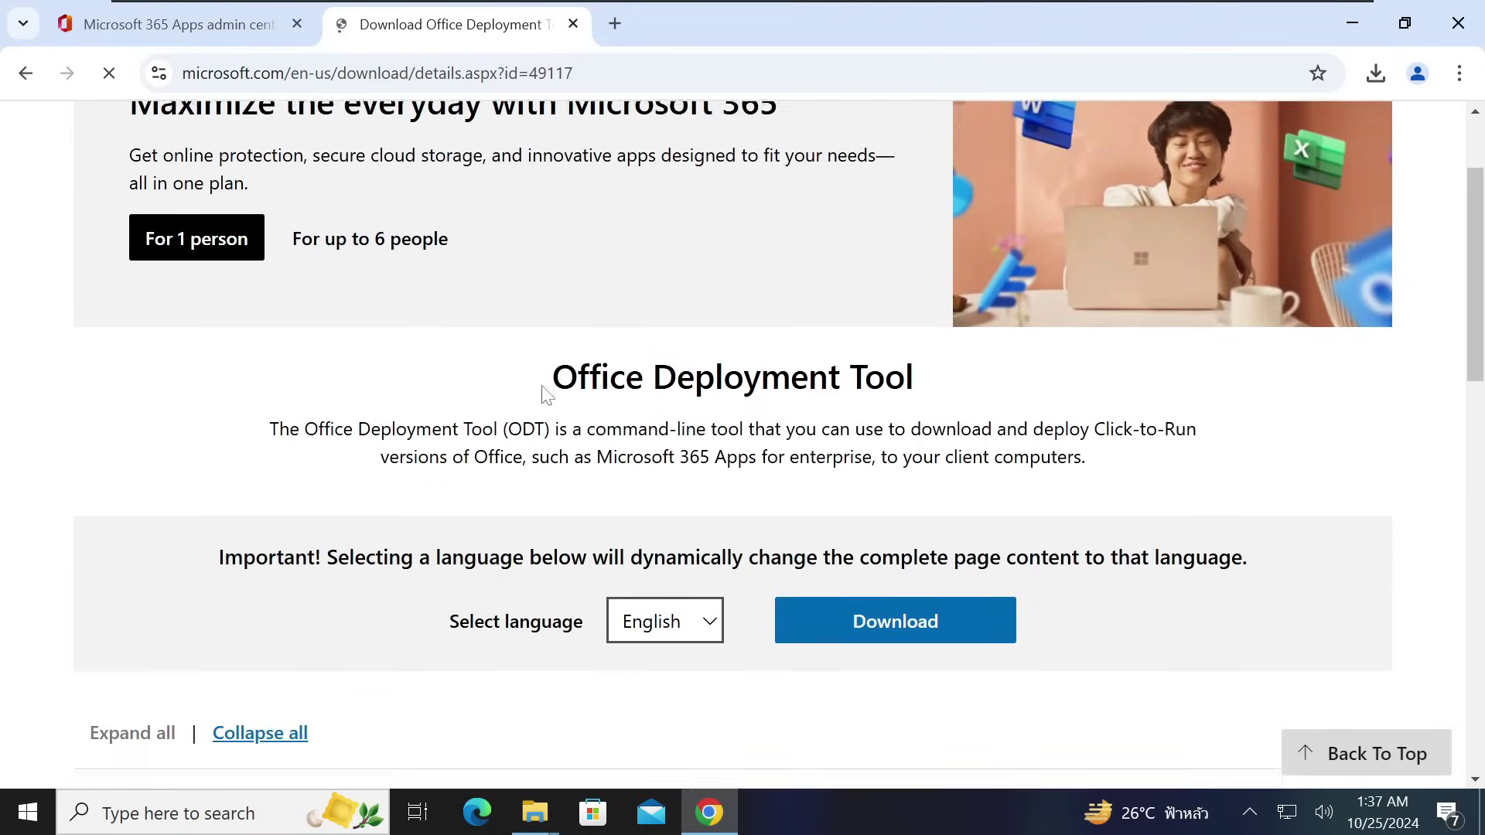
click(674, 542)
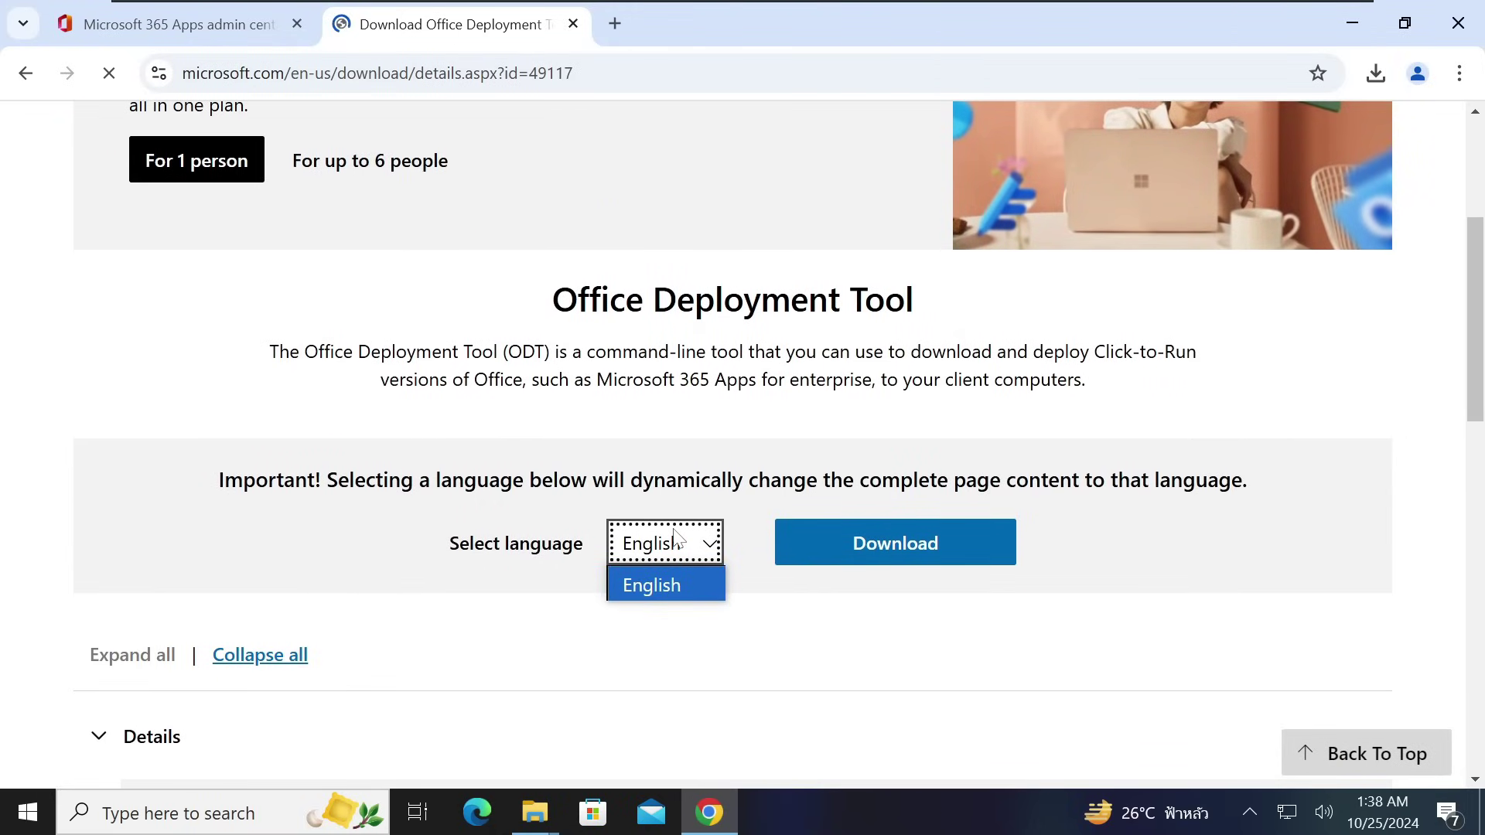
click(887, 550)
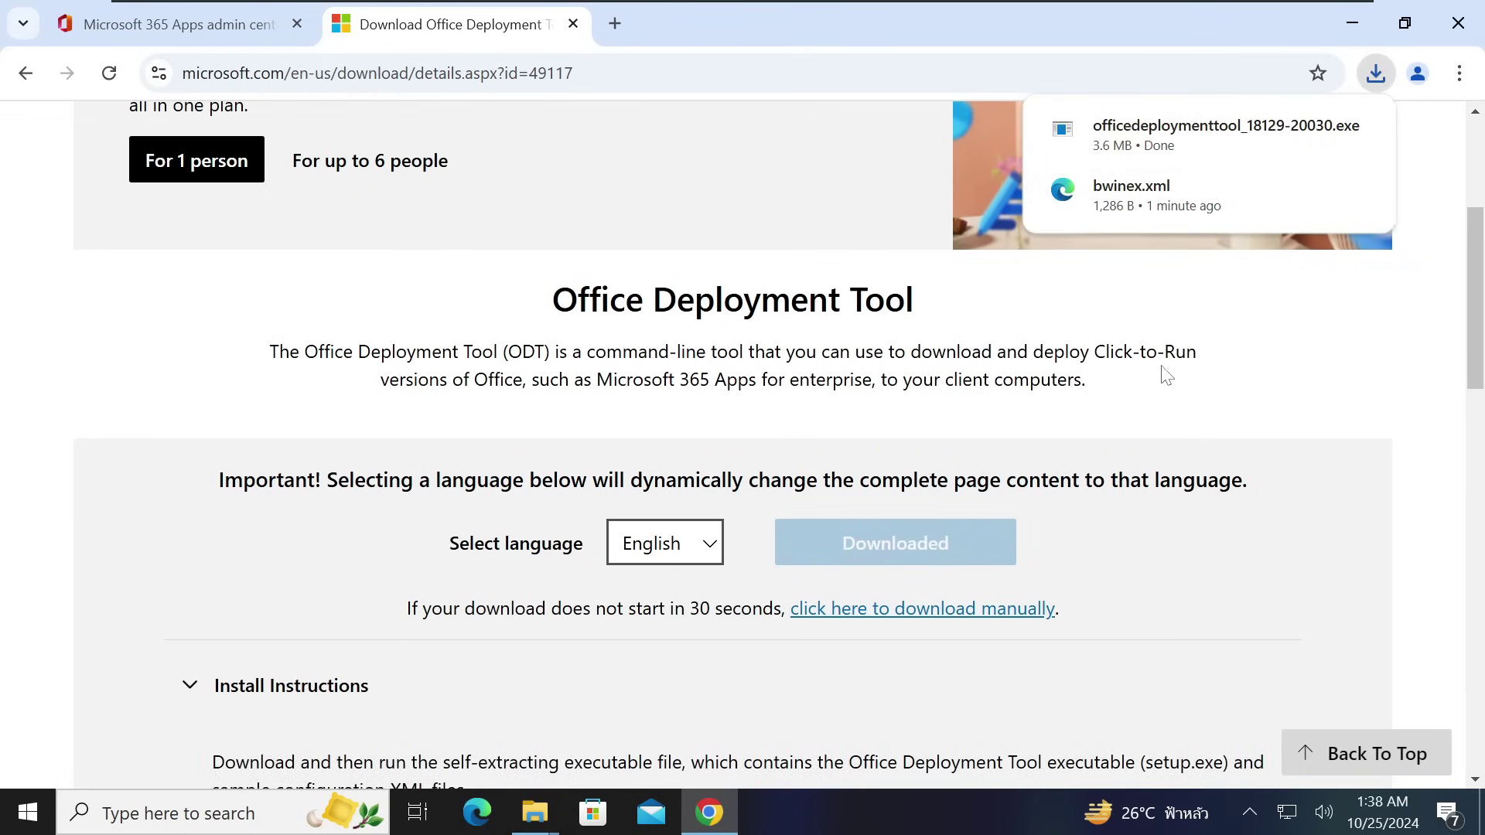
mouse_move(1199, 151)
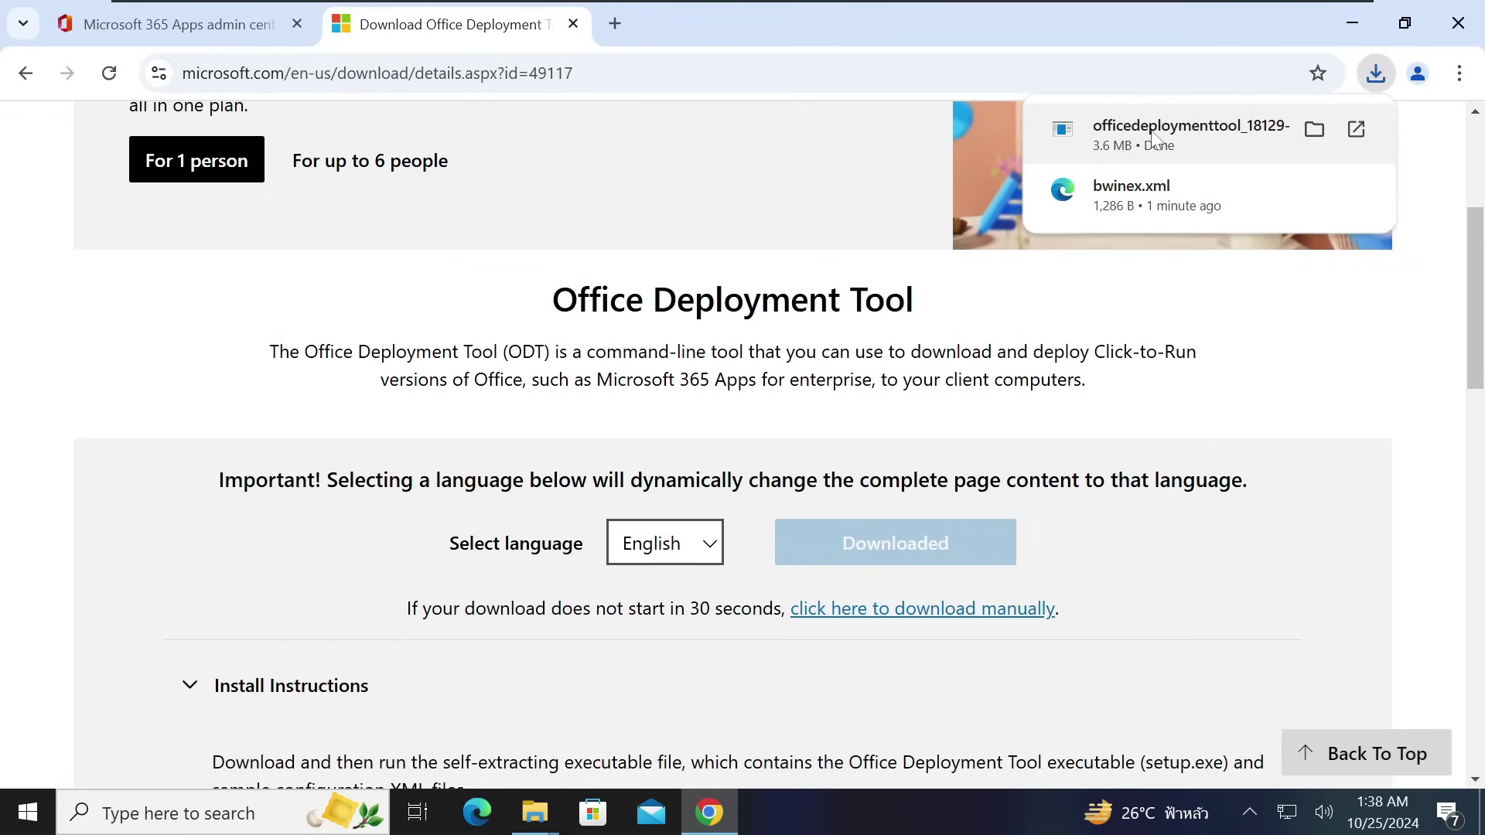
click(1307, 130)
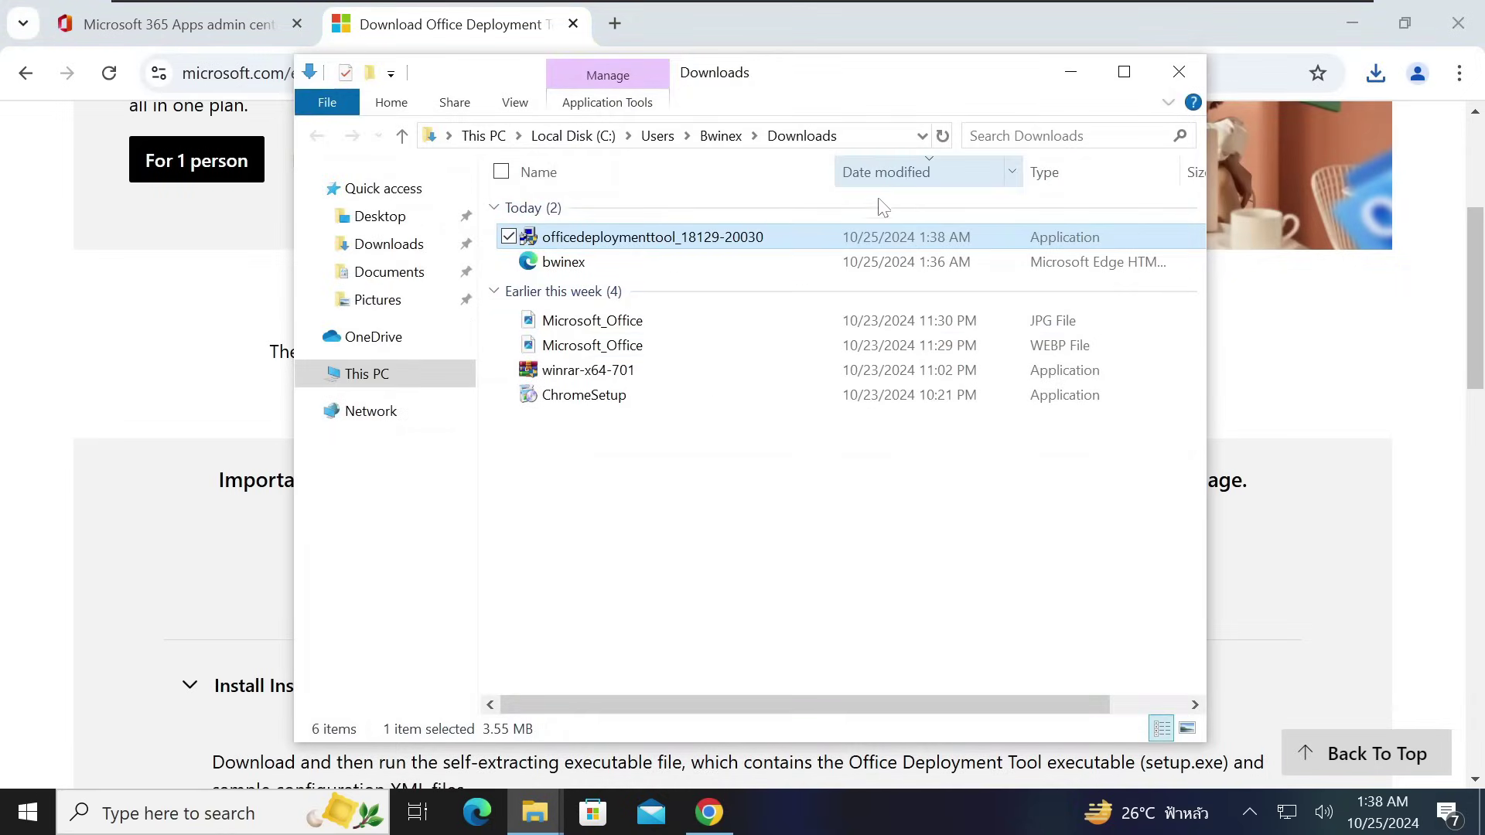
click(754, 547)
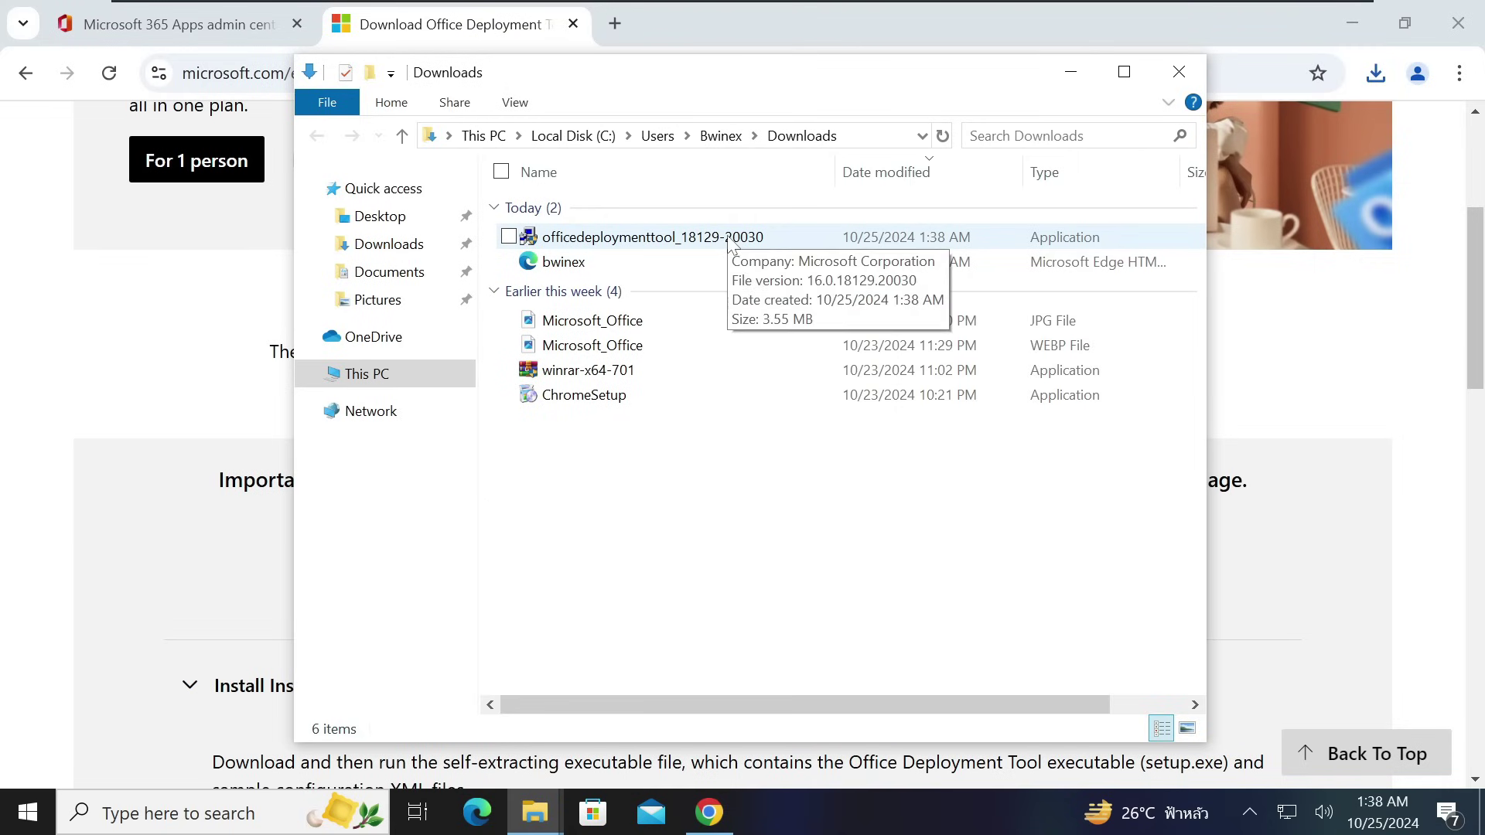
click(635, 243)
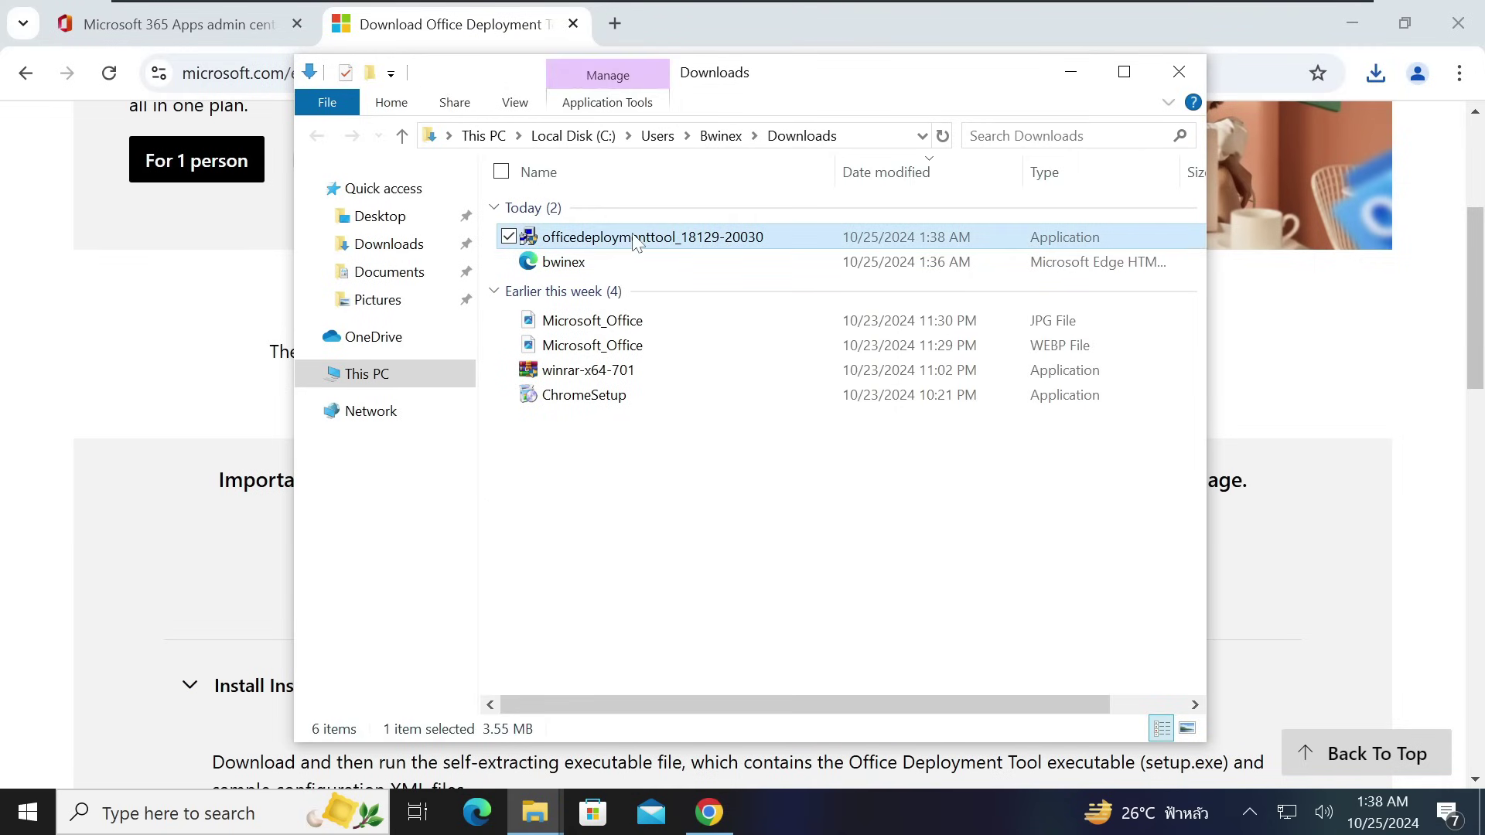
right_click(636, 243)
click(335, 88)
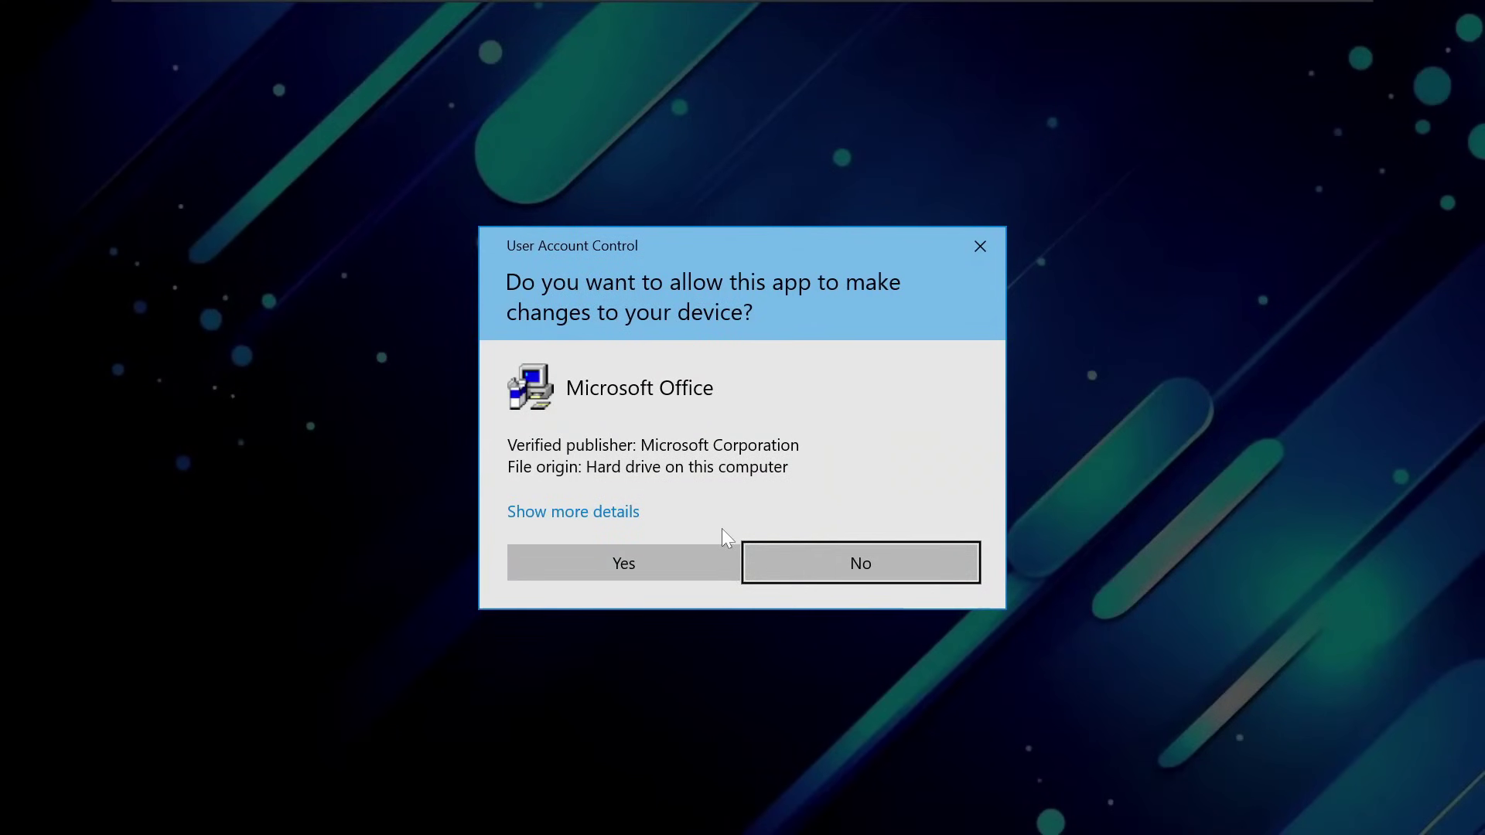
click(688, 568)
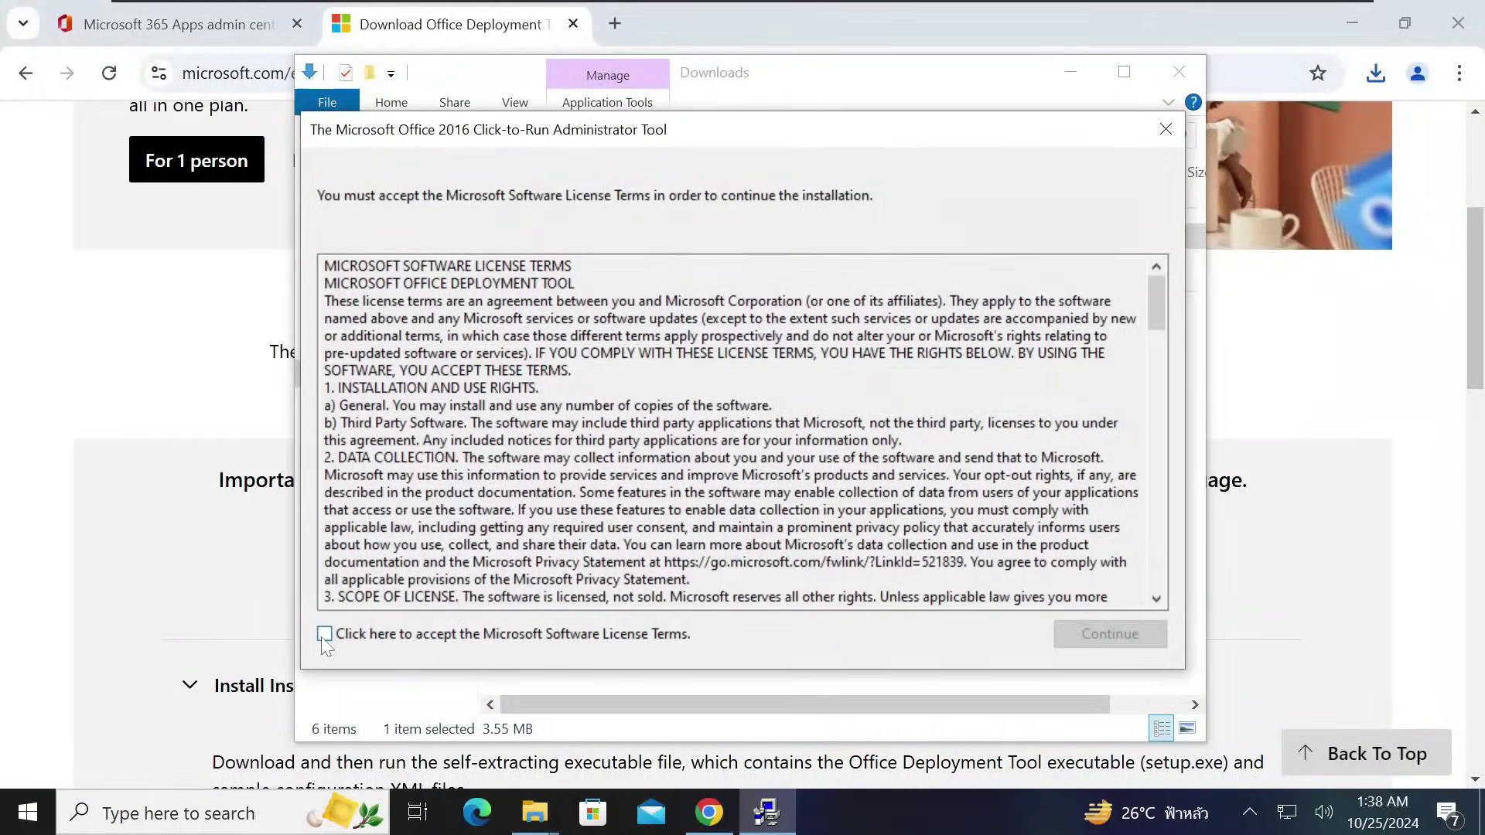
Step: Accept the Microsoft Software License Terms and extract the deployment tool files into the 2024 folder on the desktop
click(537, 635)
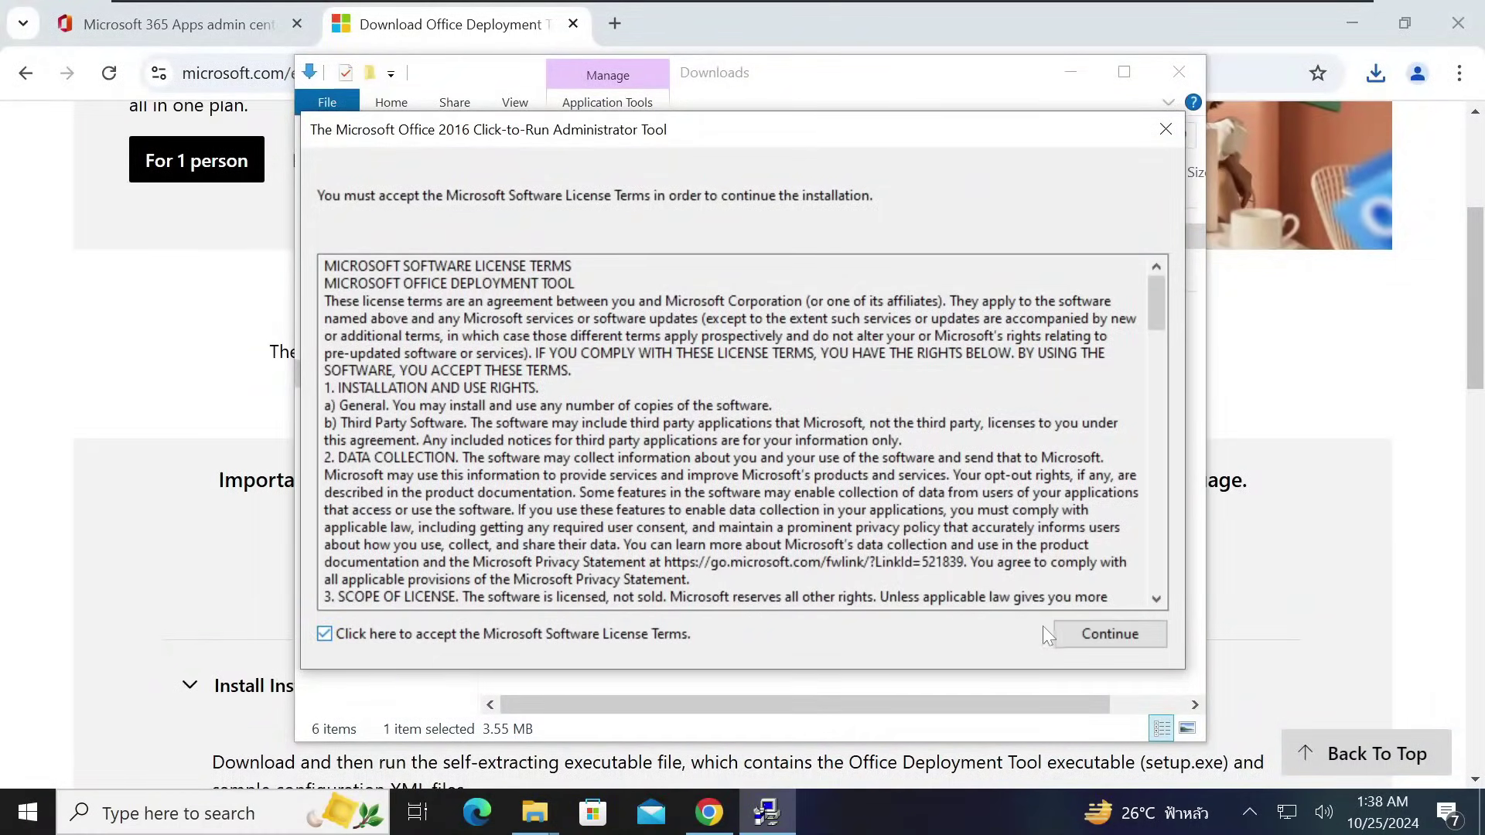
click(1111, 635)
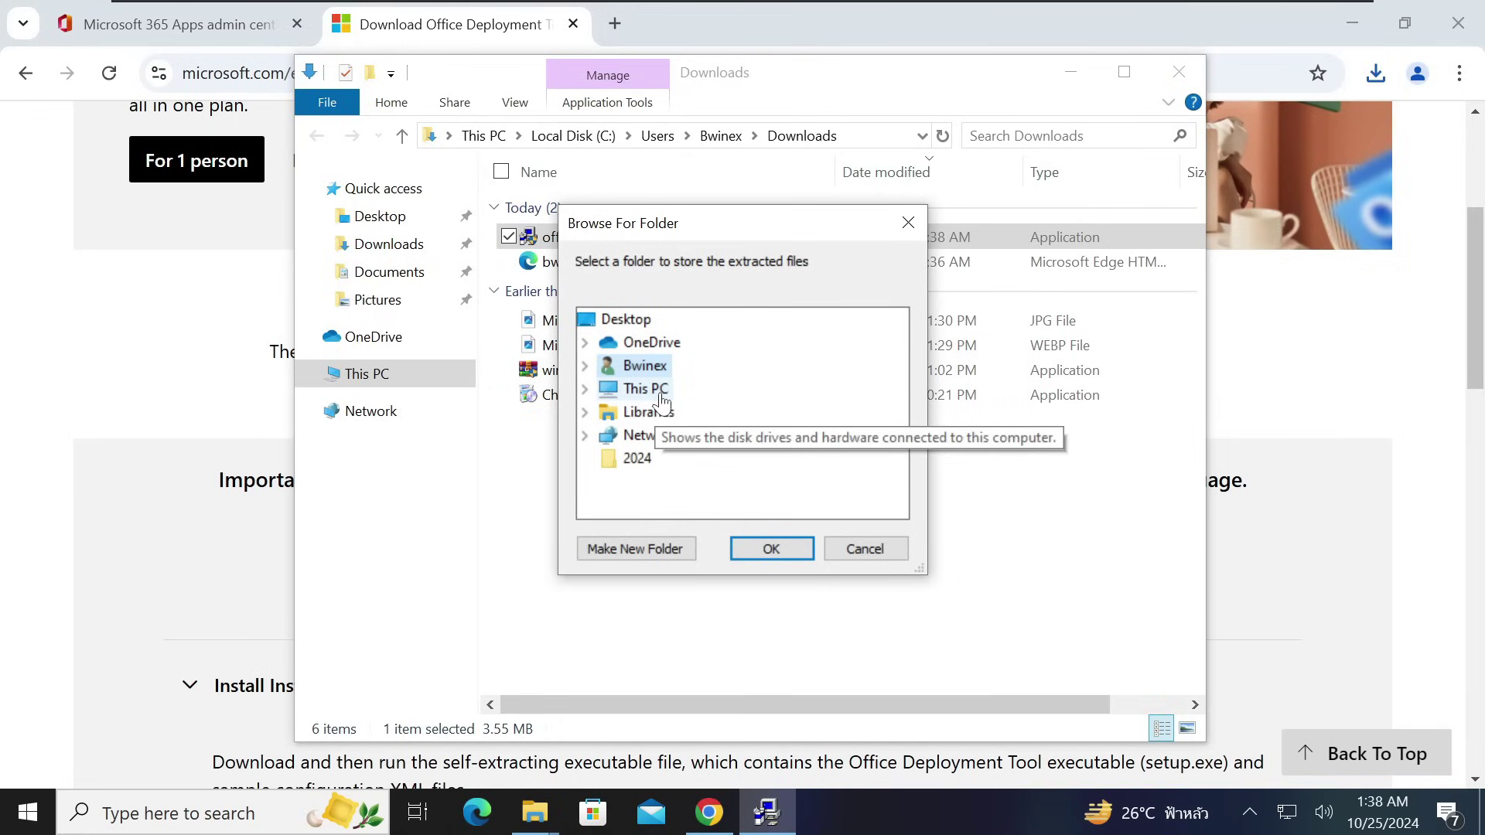
double_click(661, 393)
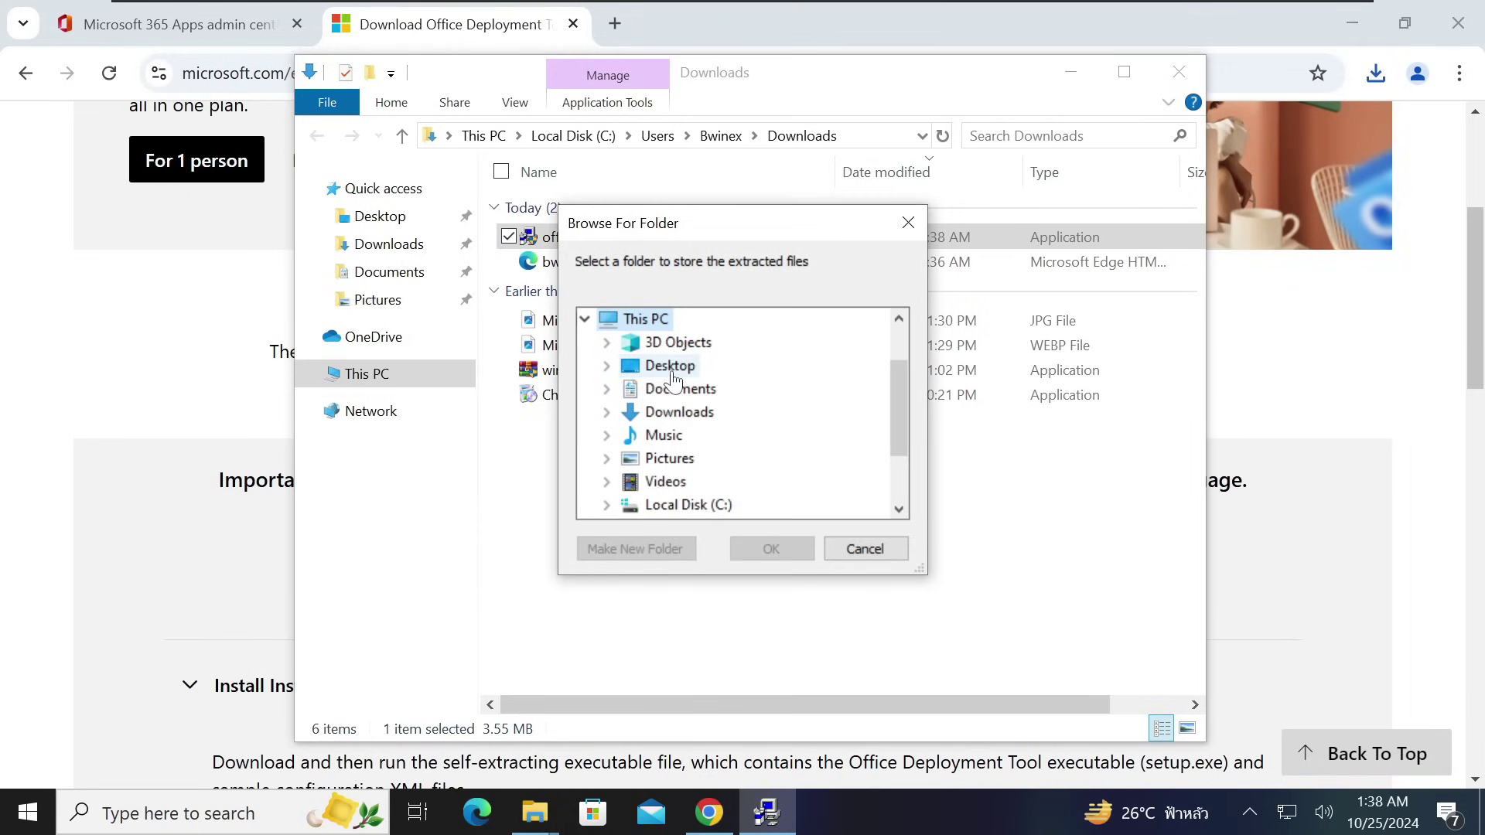
double_click(672, 373)
click(694, 463)
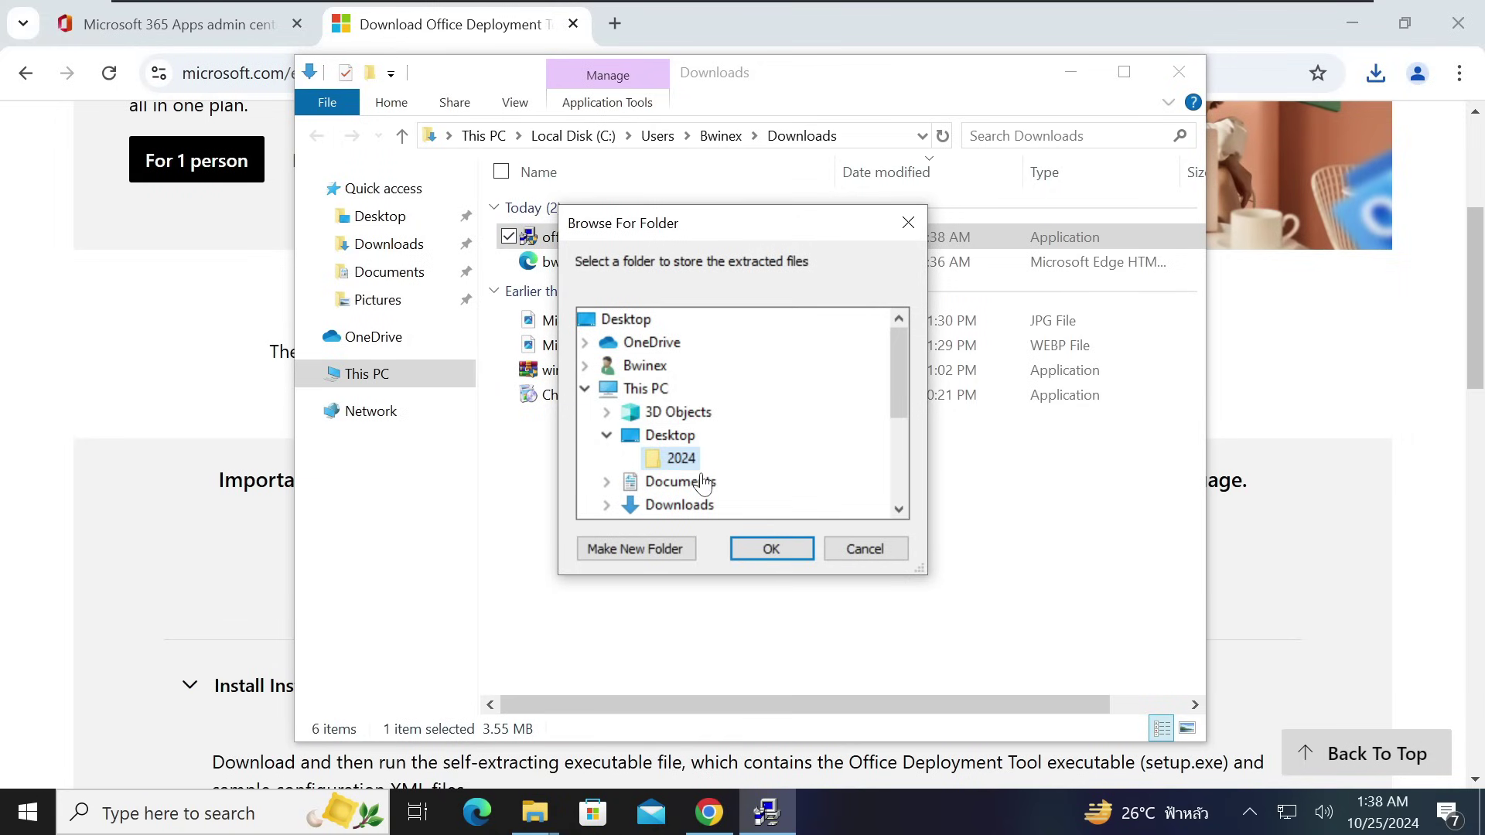
click(777, 546)
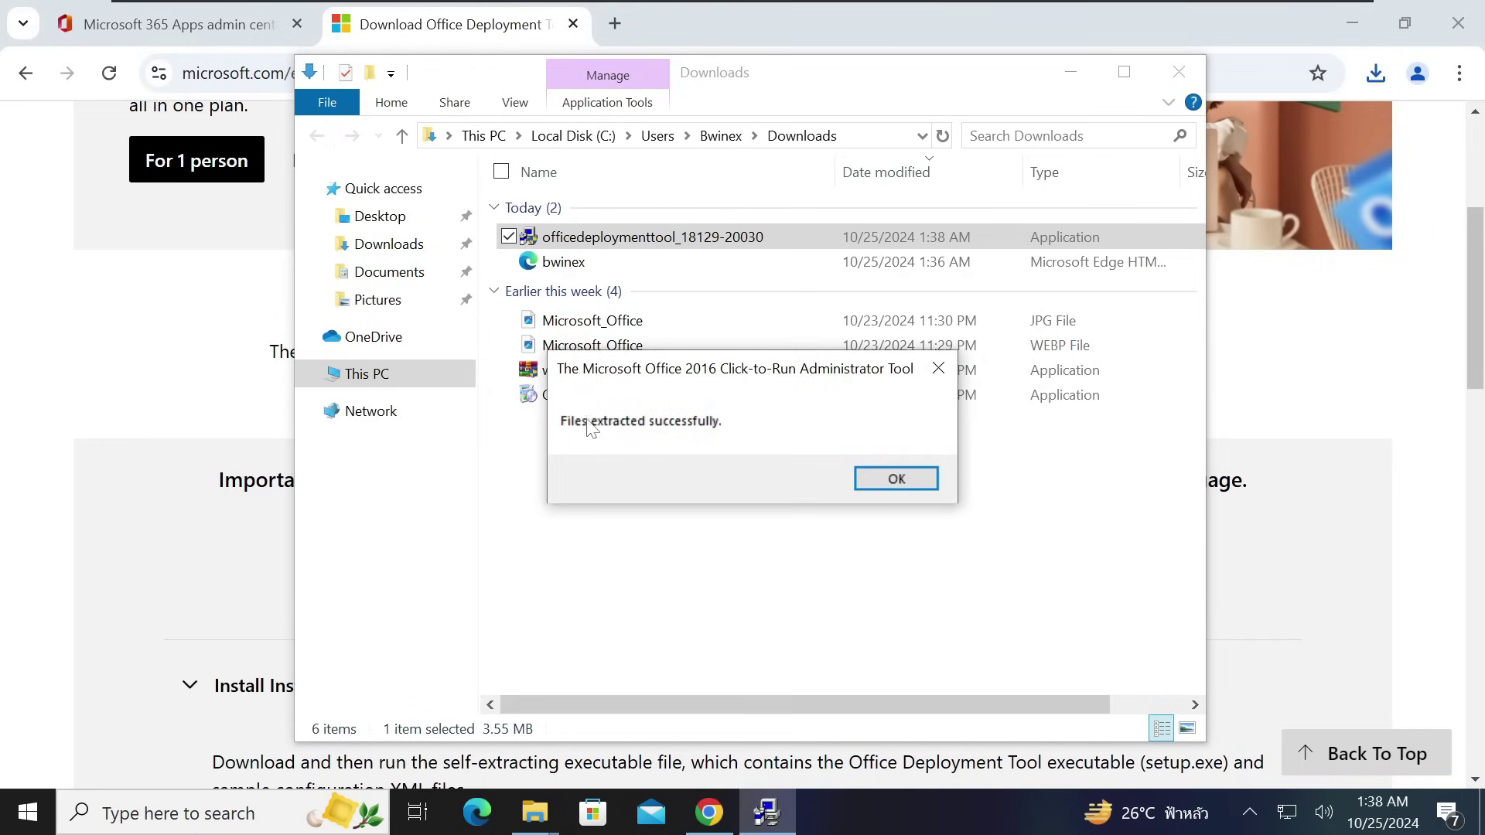
click(899, 480)
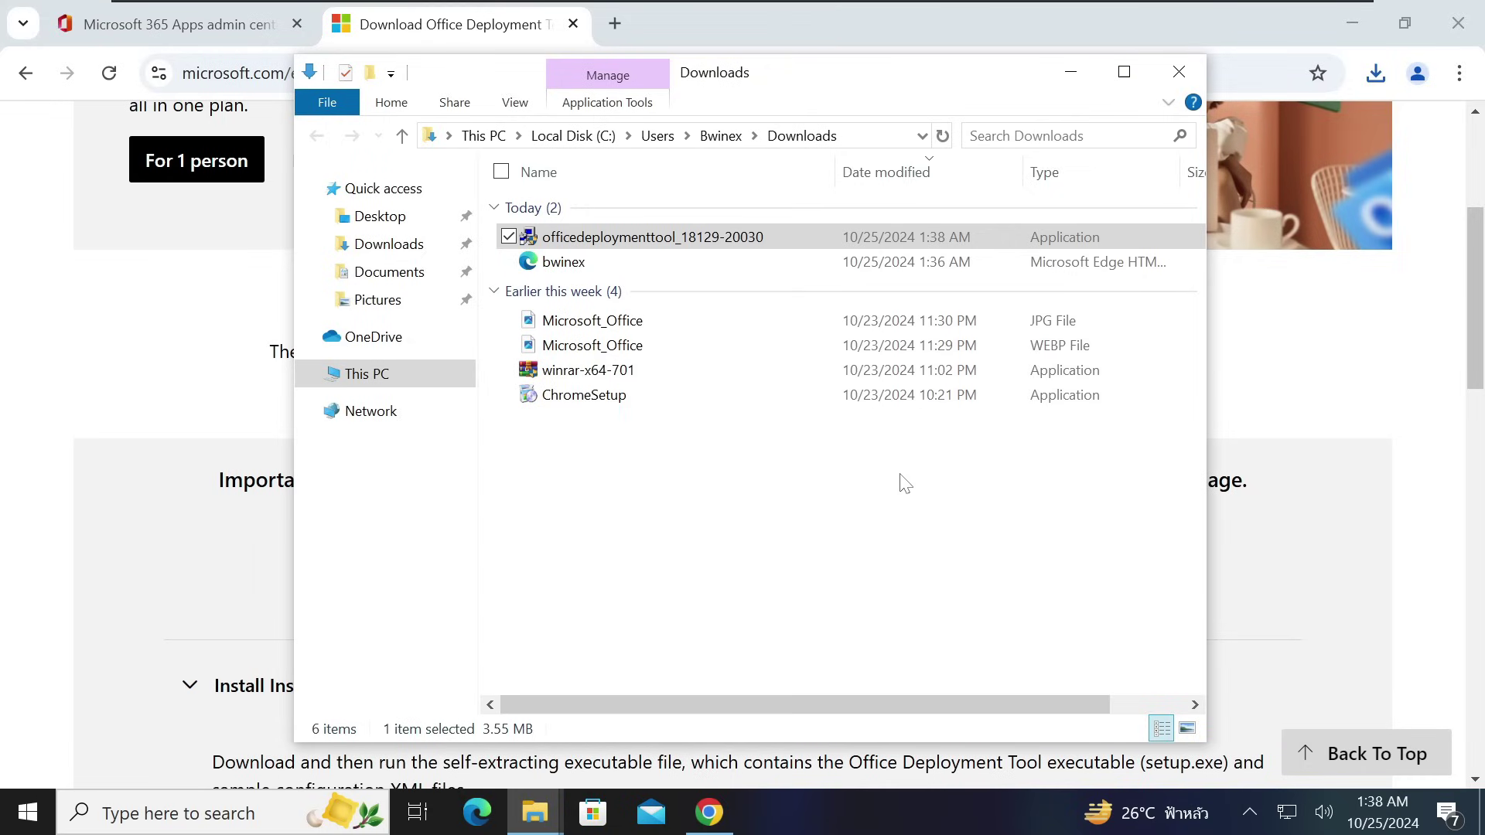
Step: Clear the desktop by closing the Downloads and 2024 folder windows and minimizing the browser
click(1196, 75)
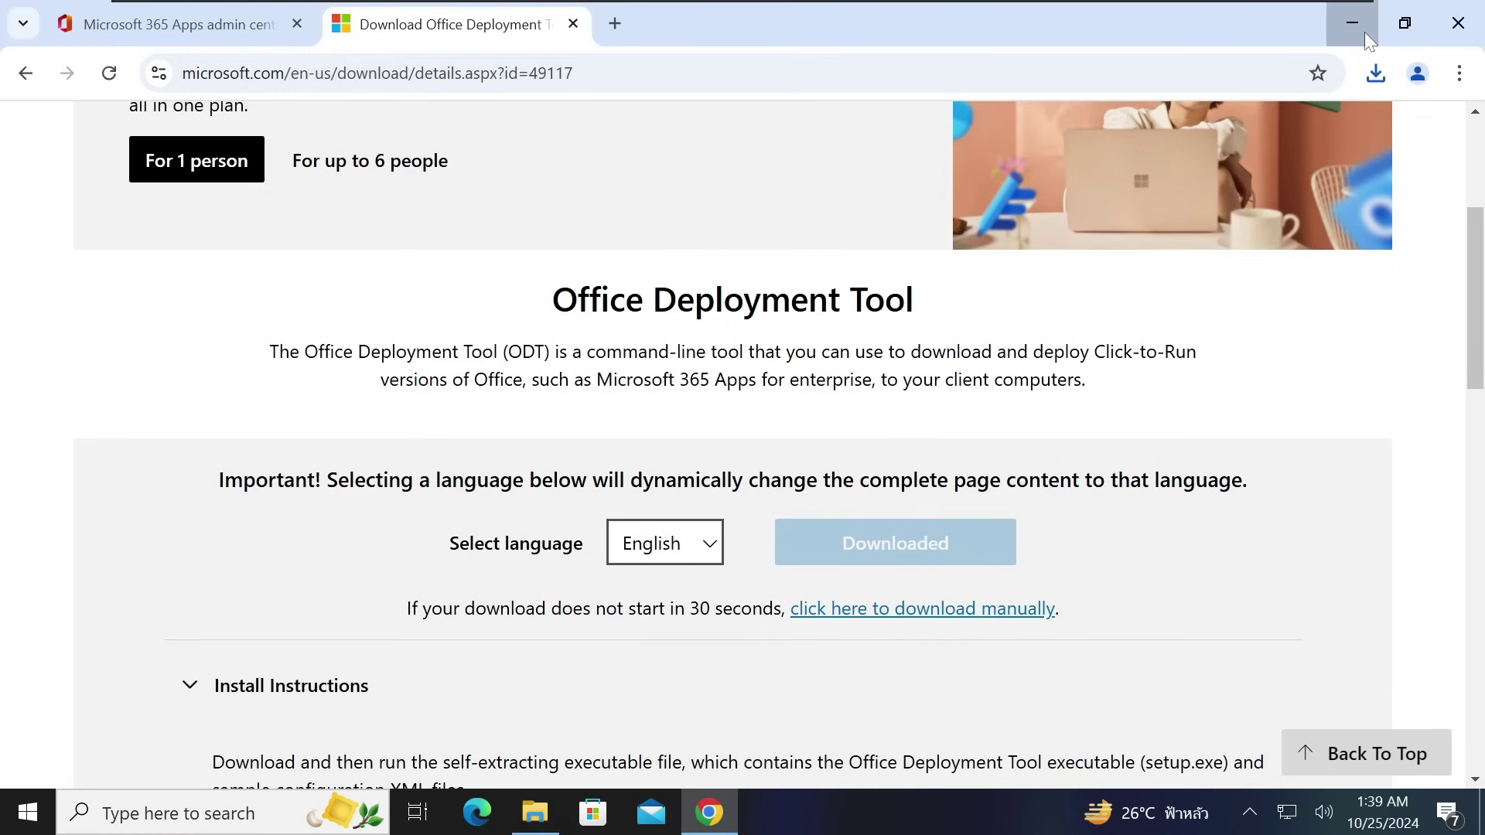
click(1365, 31)
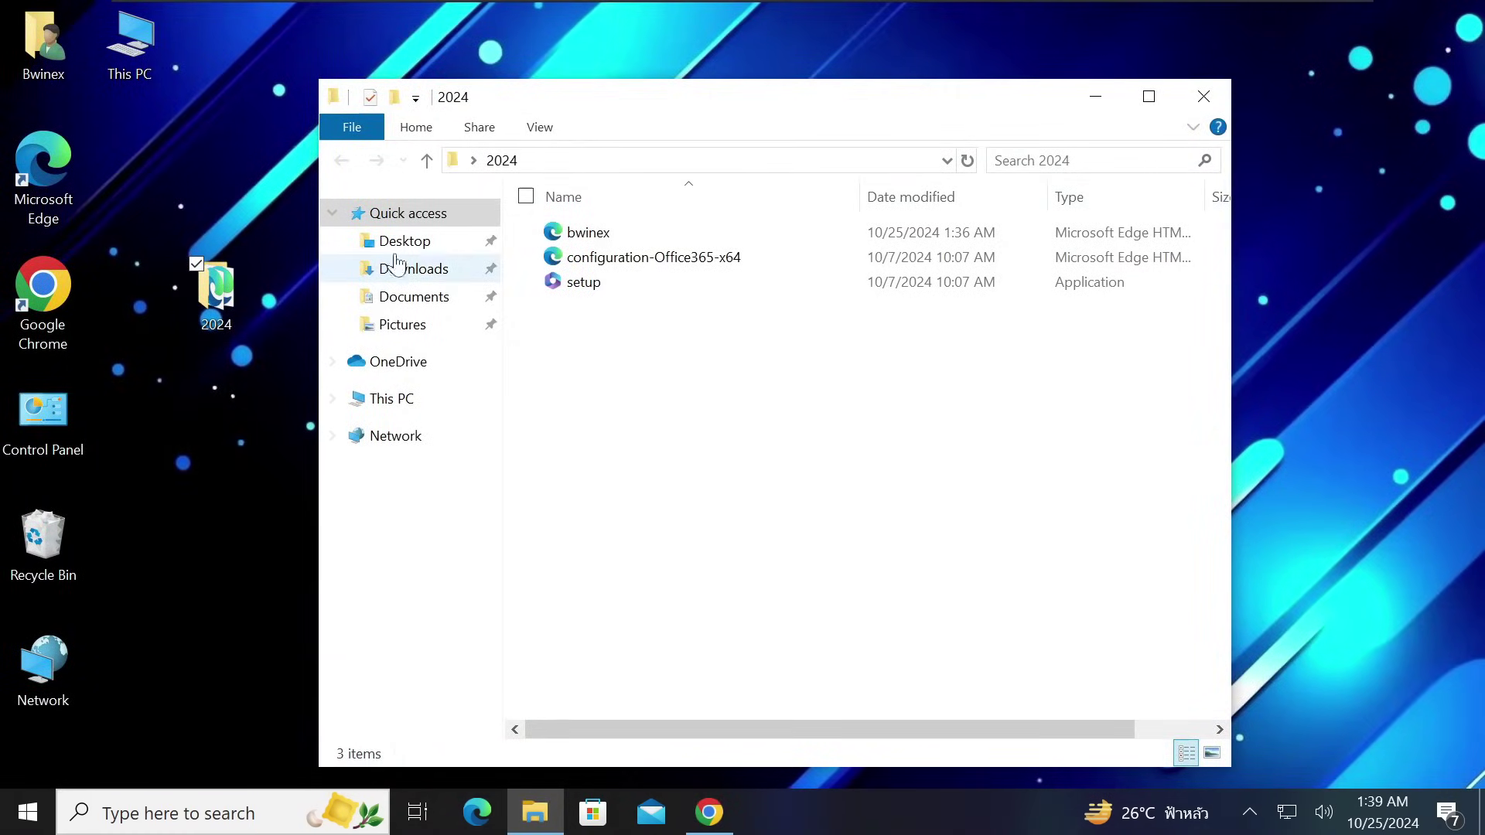
click(1204, 99)
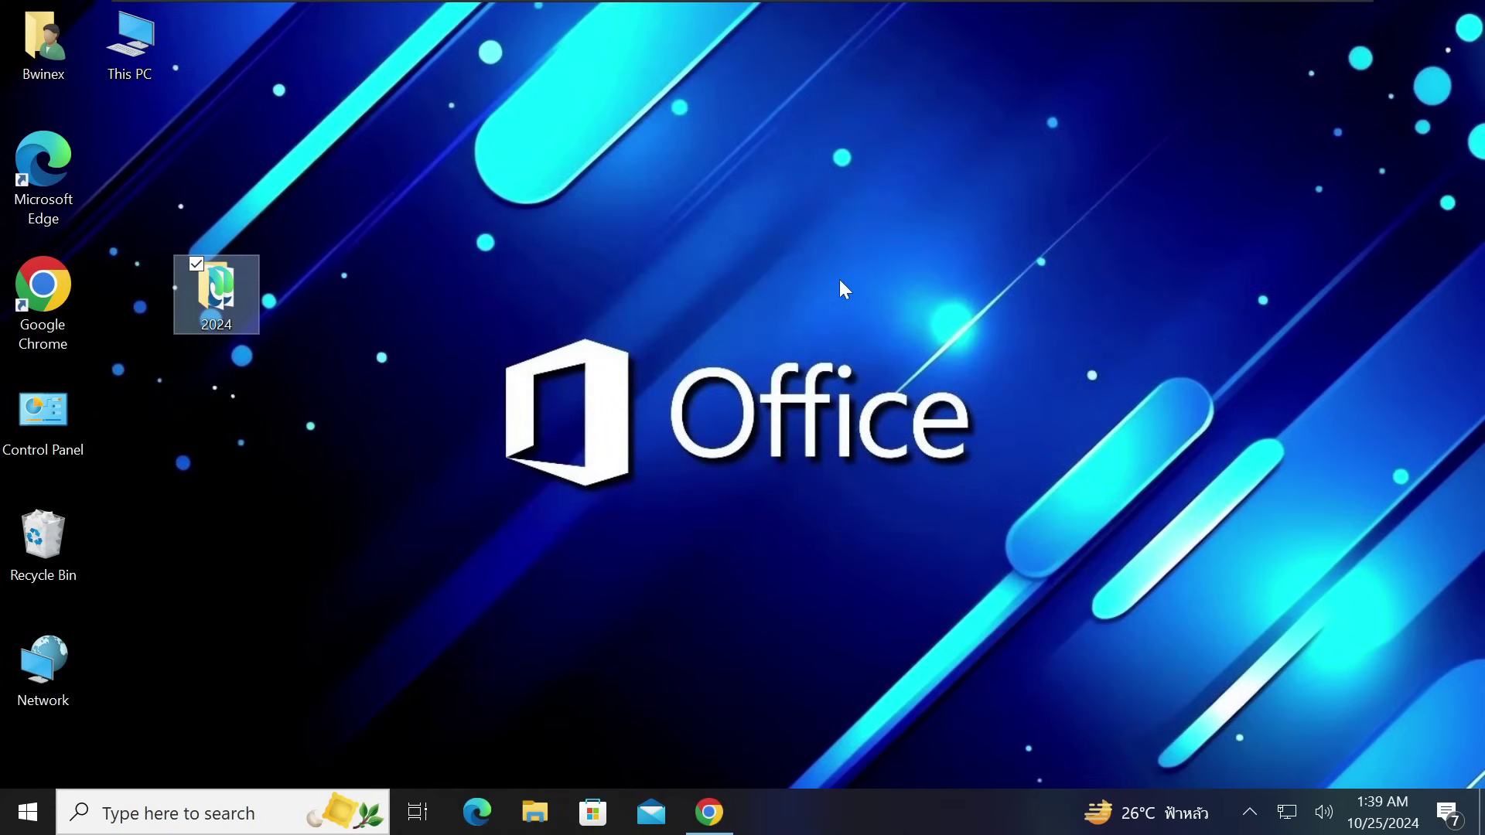
Step: Open the 2024 folder from the desktop and copy its full path
click(224, 325)
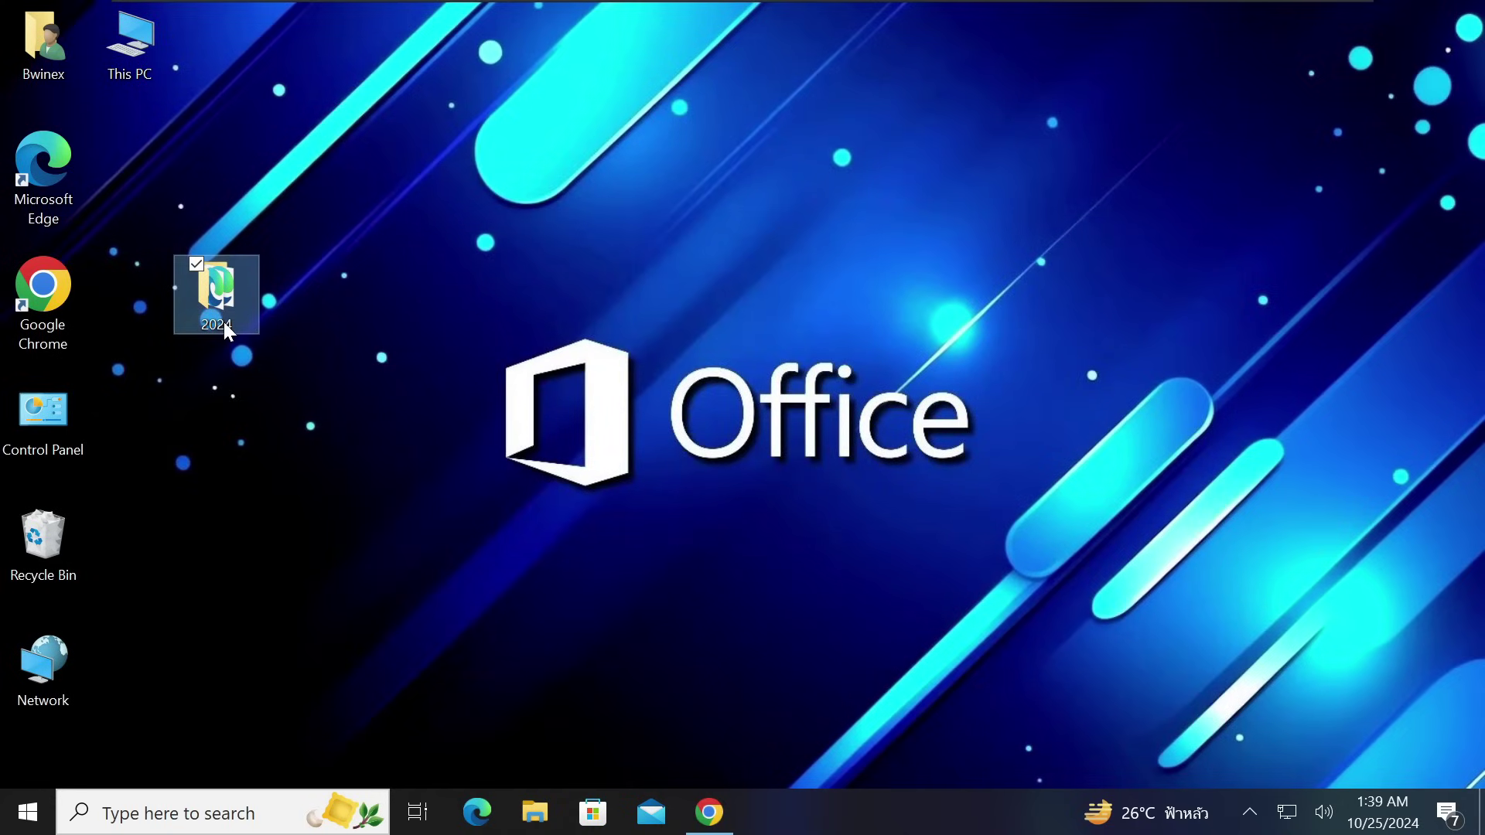
double_click(222, 311)
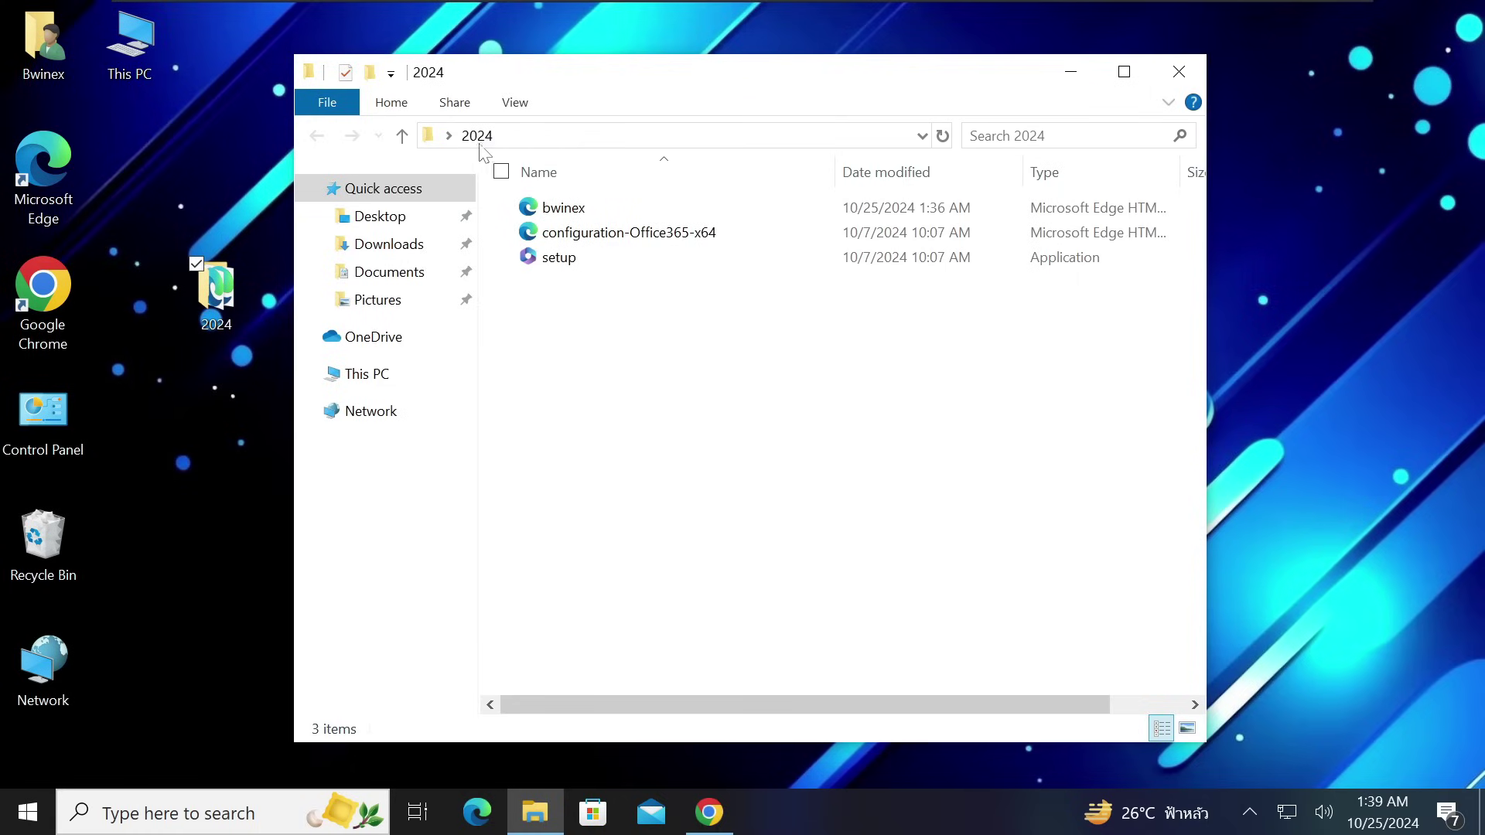
click(550, 139)
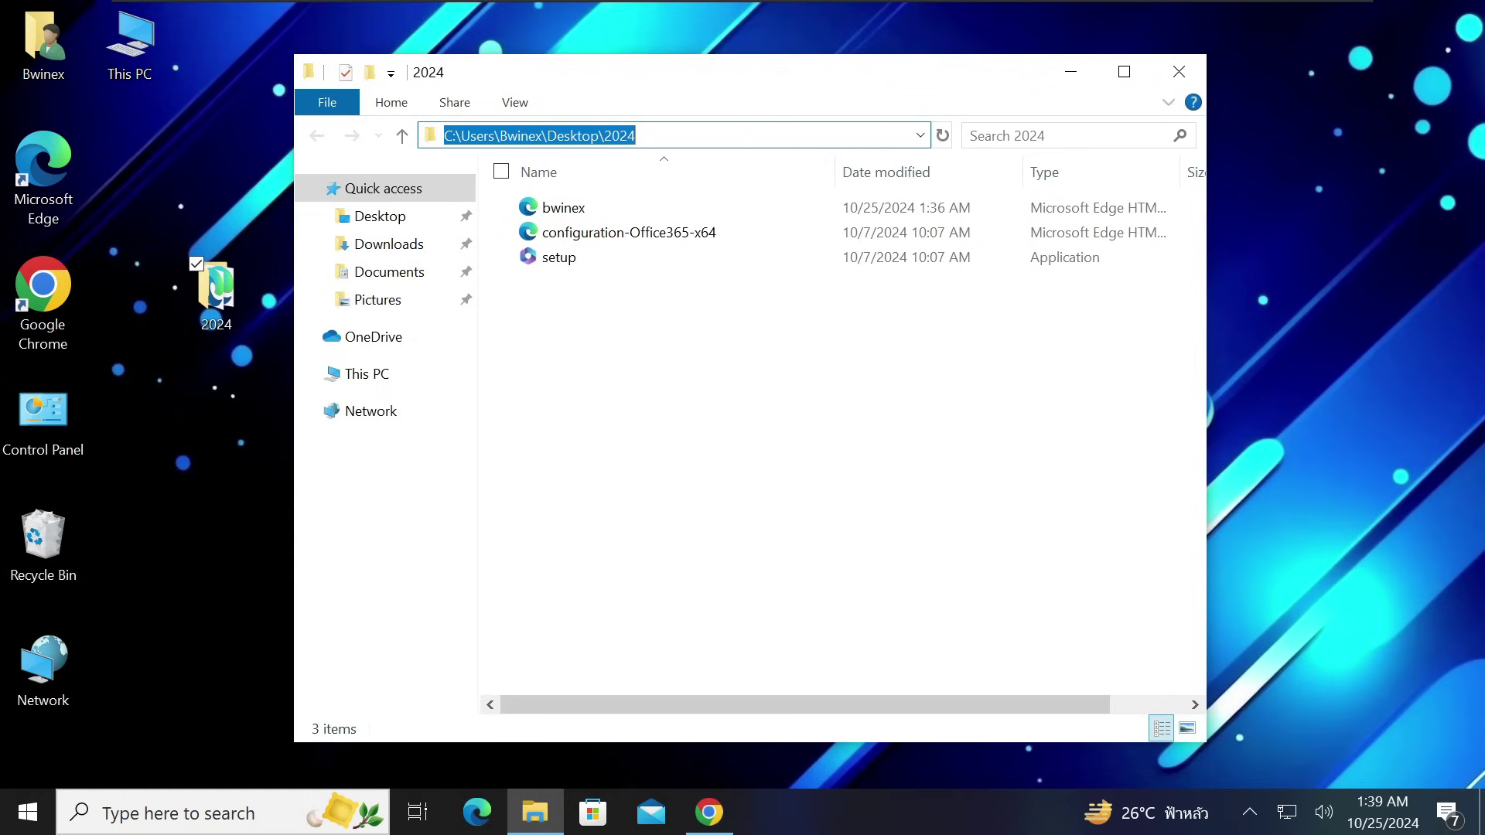
key(Menu)
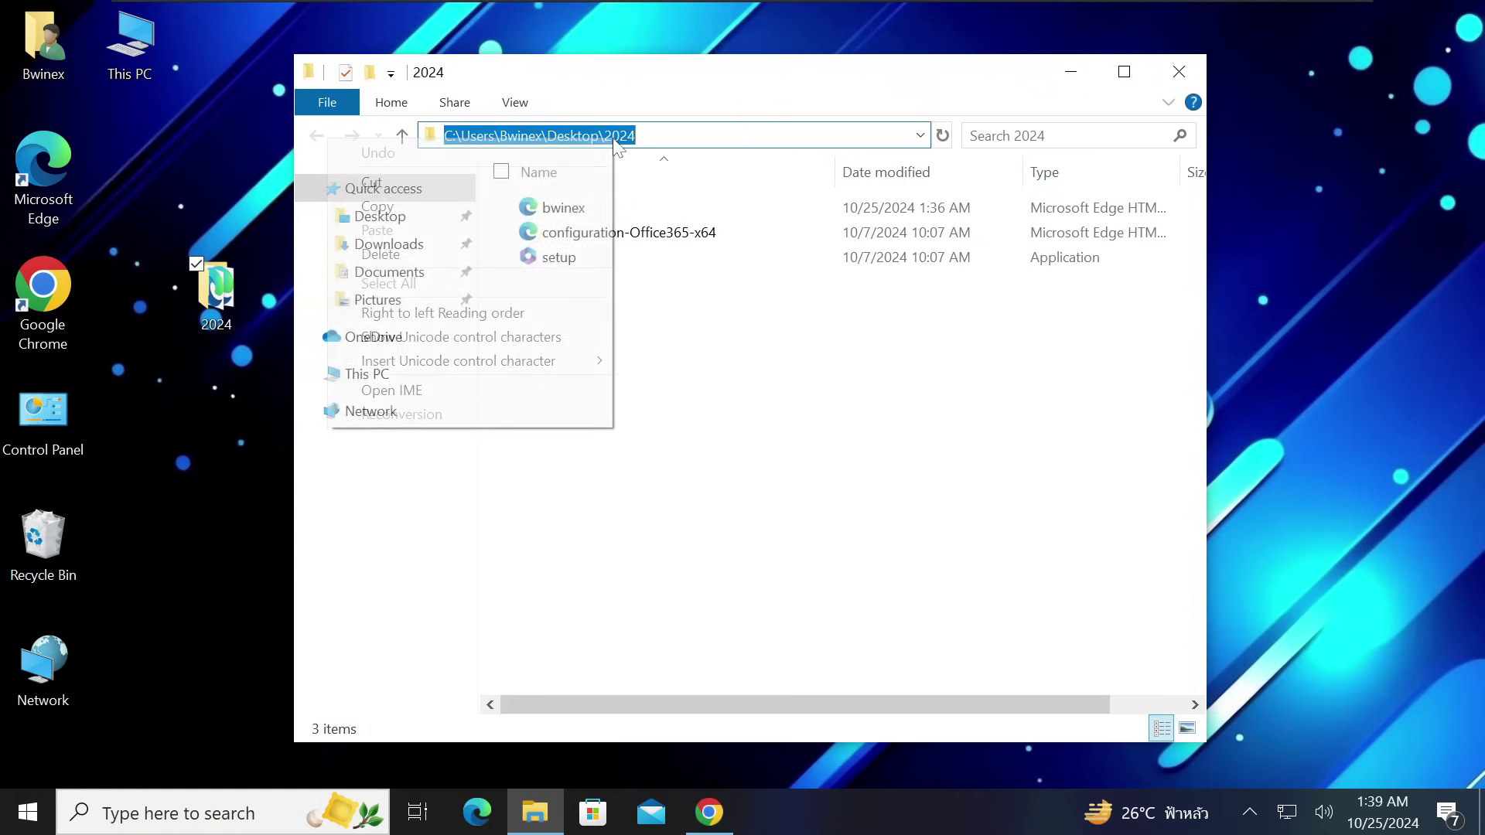
click(542, 206)
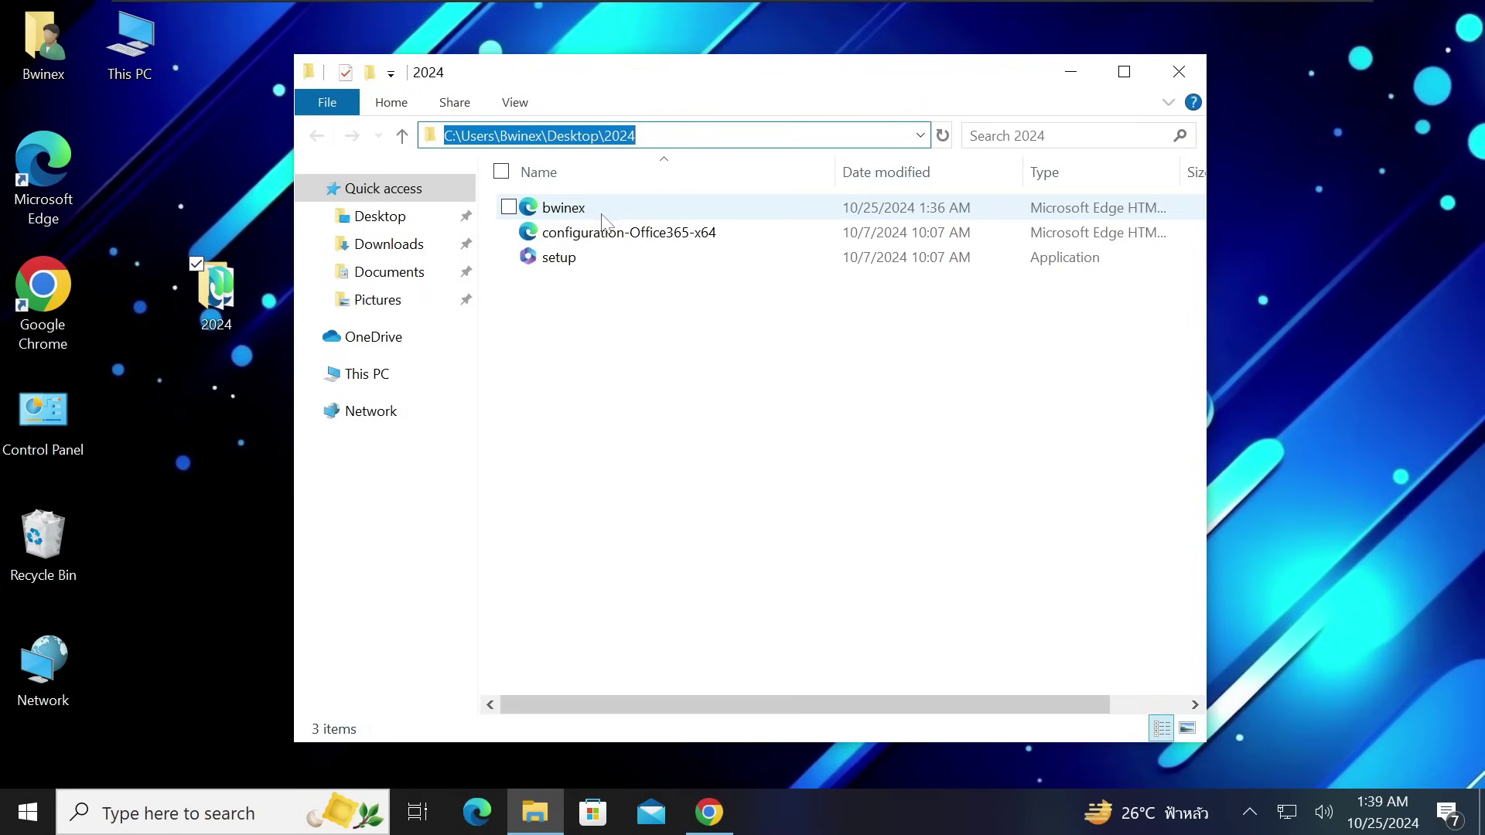
click(616, 396)
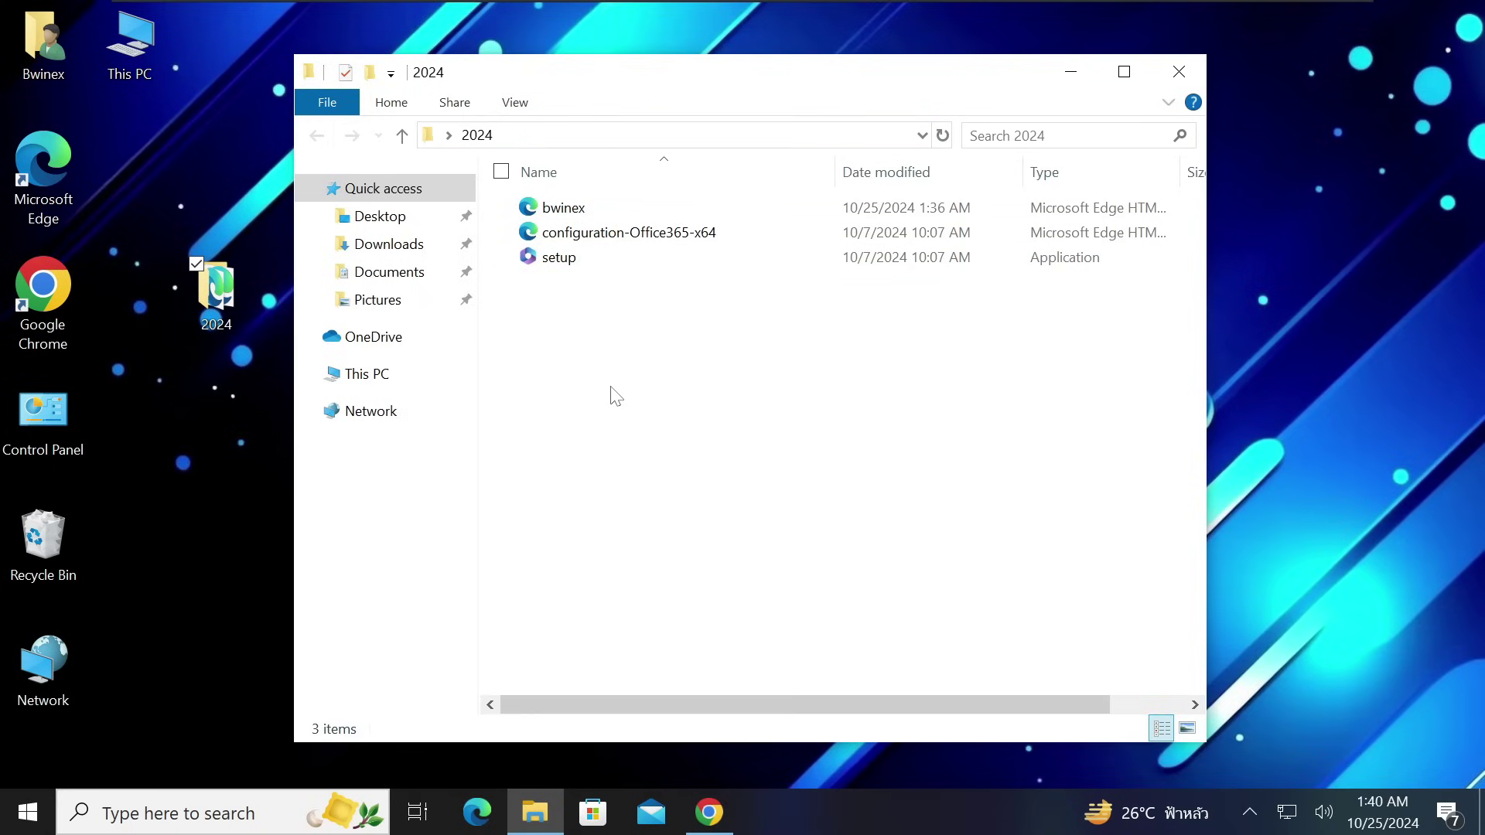
Step: Minimize the folder window, find Command Prompt by searching for "cmd" and run it as administrator
click(1070, 73)
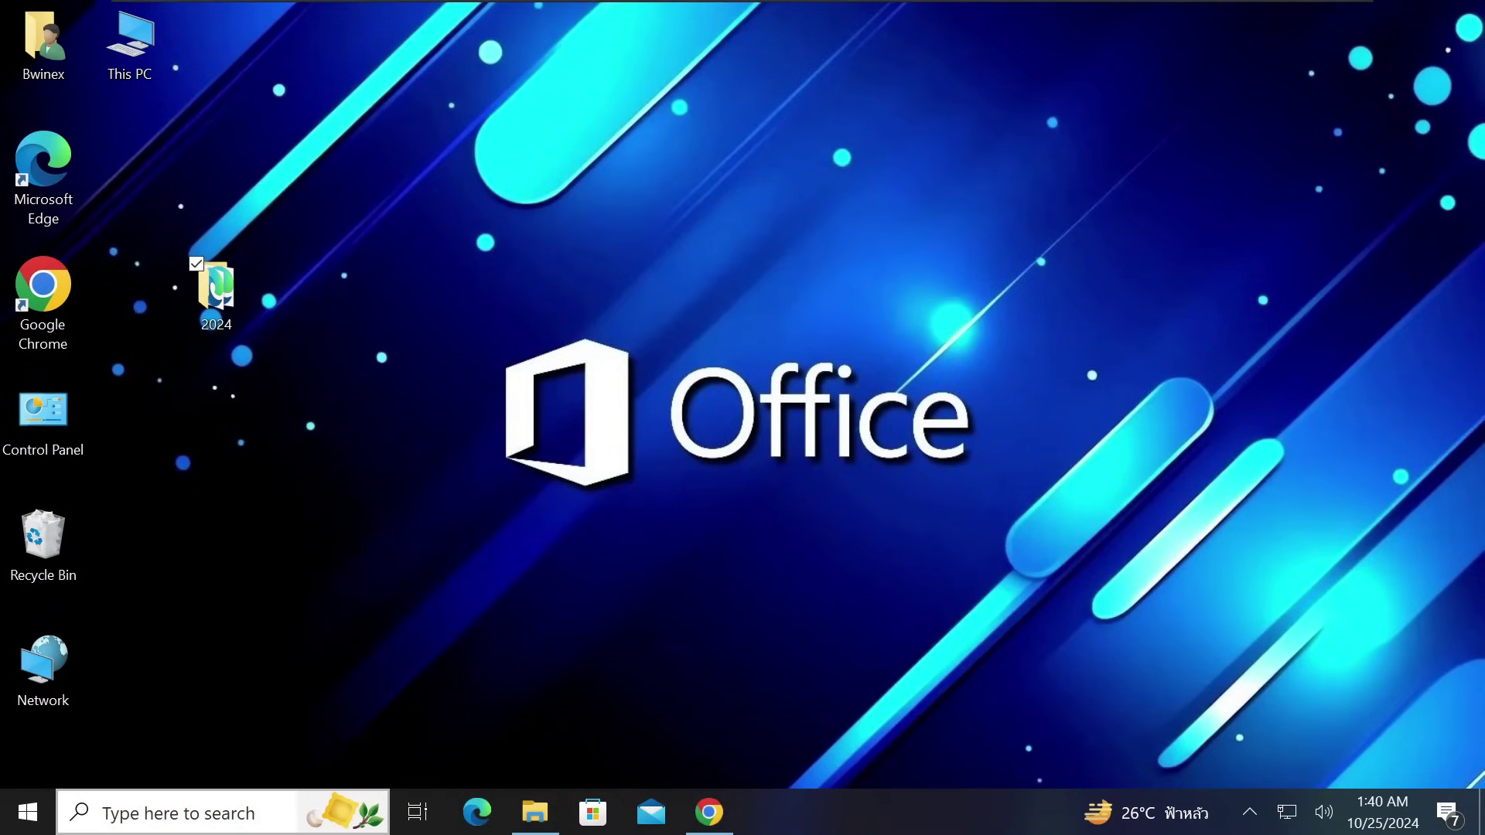
click(27, 813)
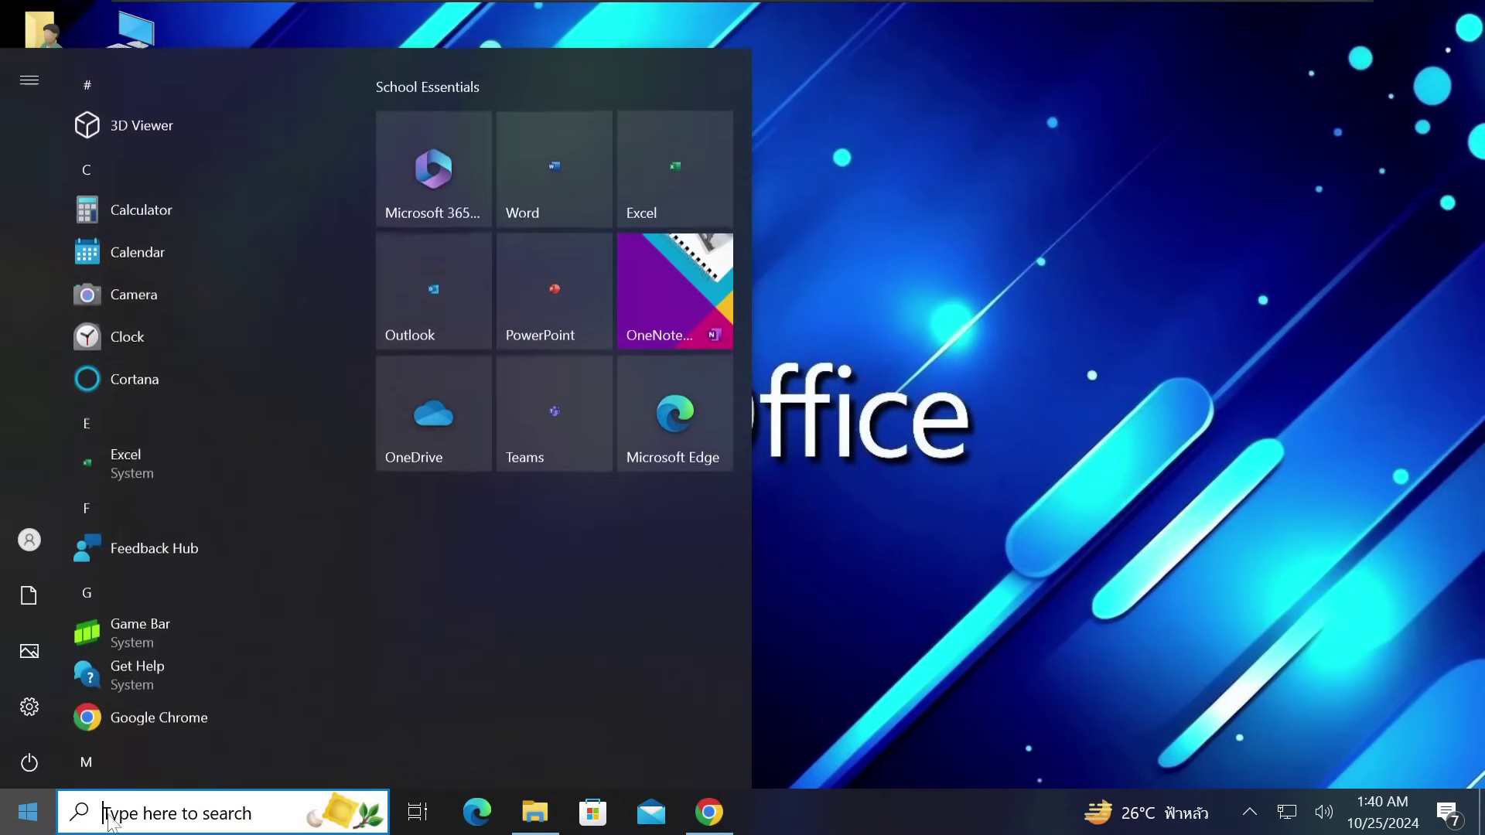
text(cmd)
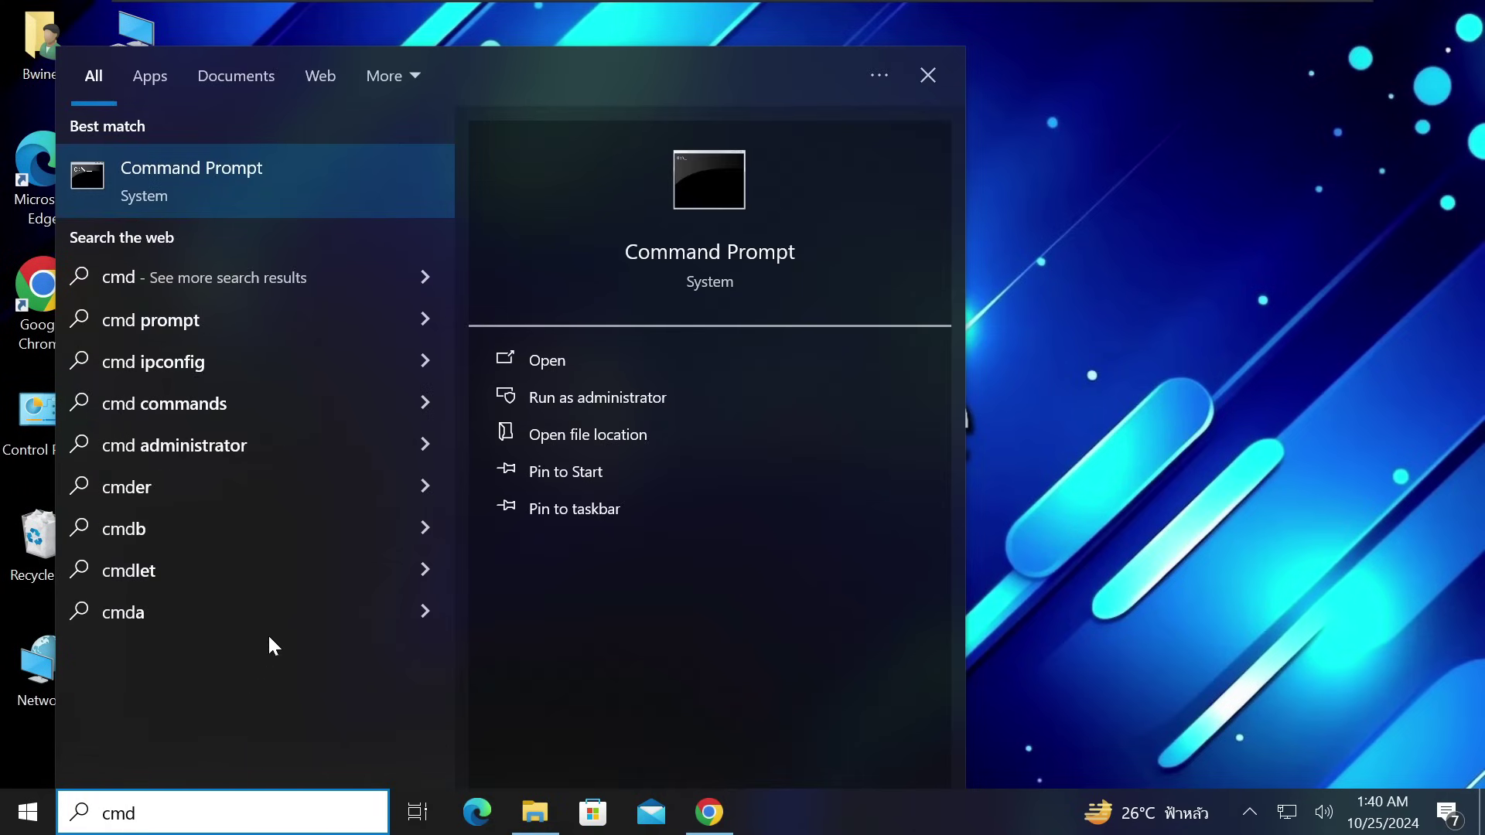
click(560, 399)
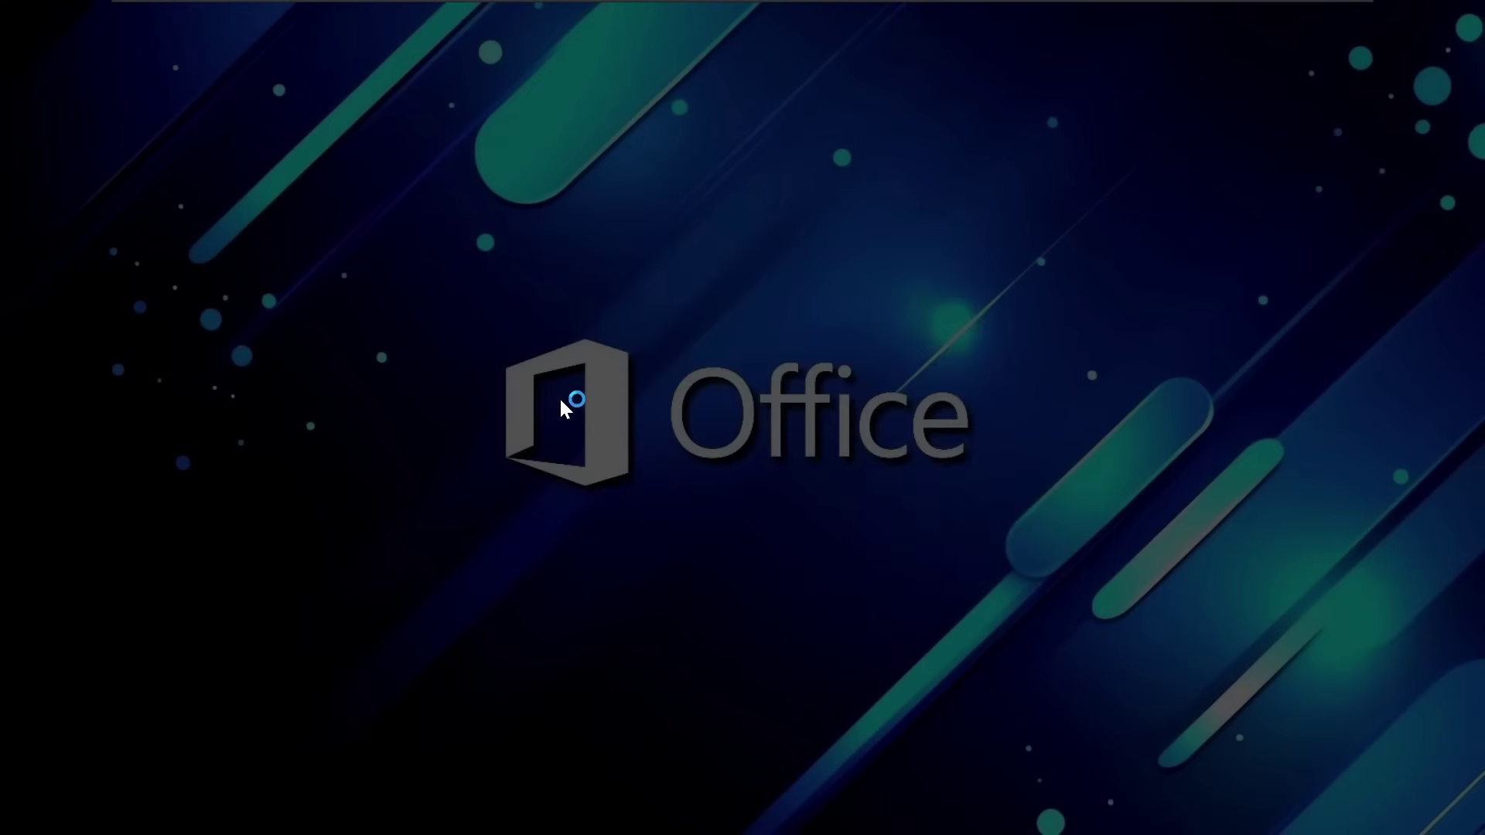
click(671, 553)
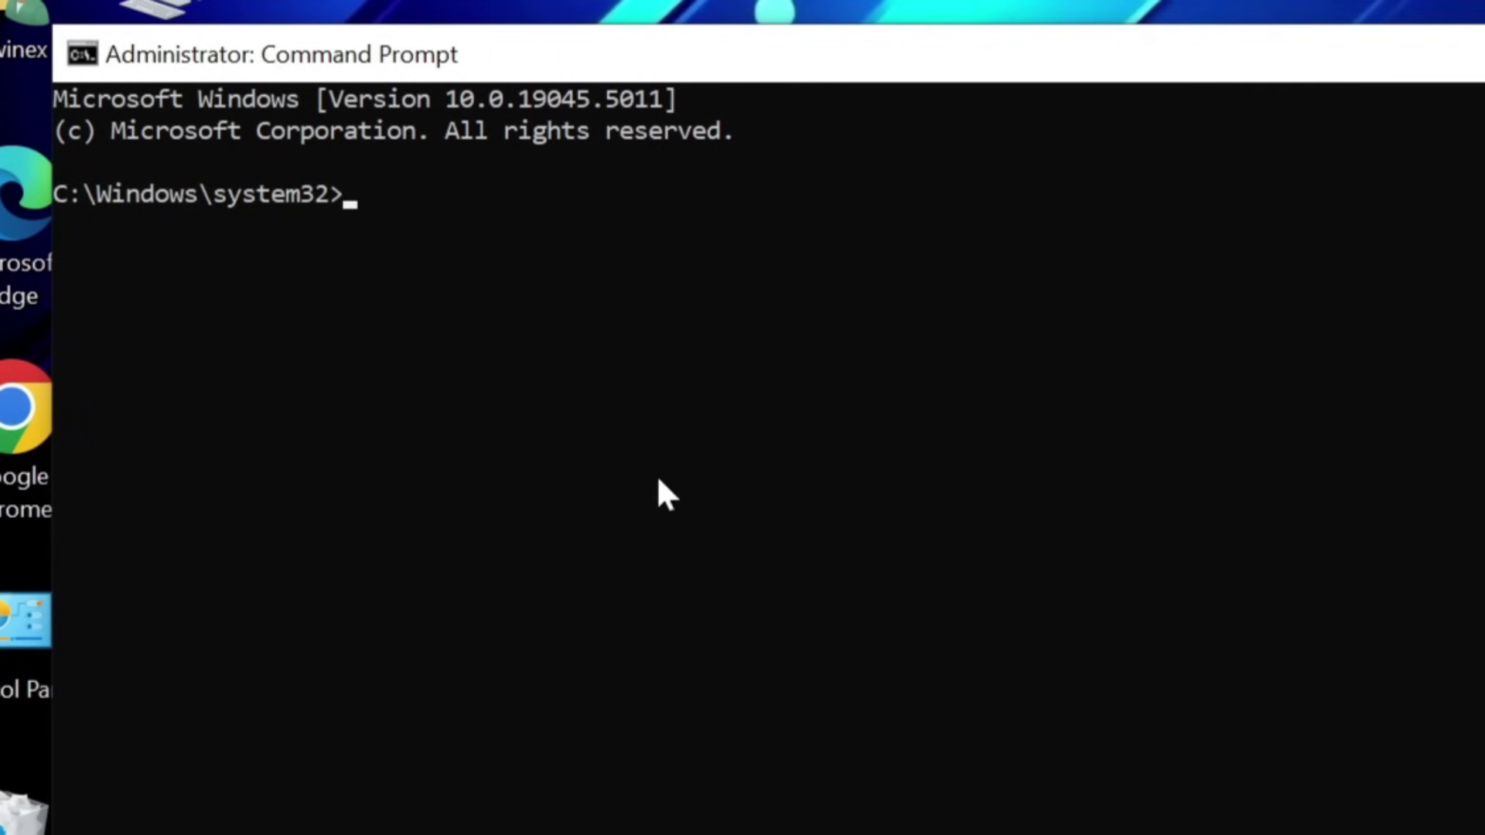
drag(647, 77, 863, 210)
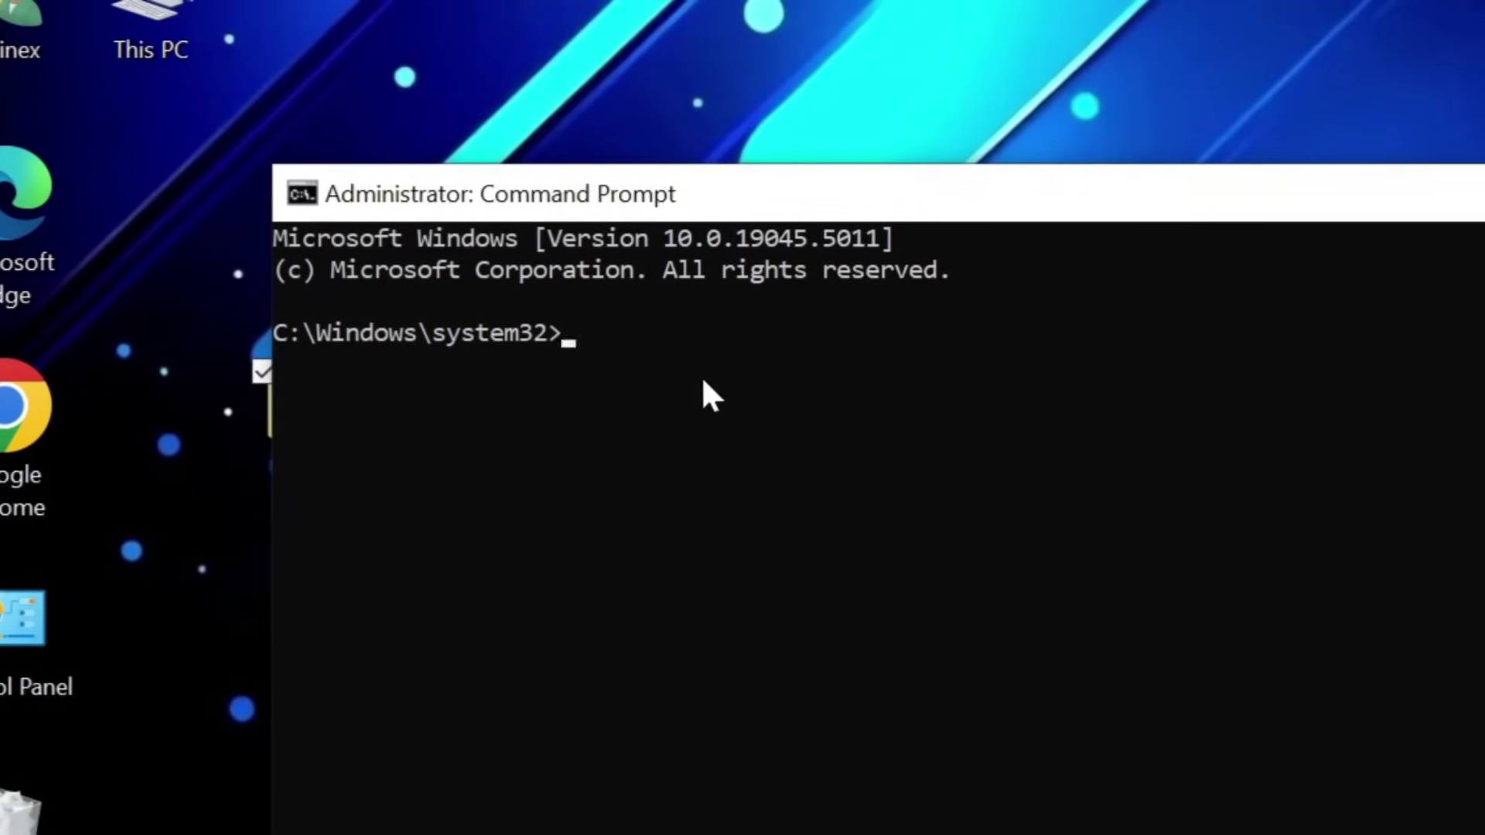
Step: Change the working directory to the desktop's 2024 folder with cd and the copied path
text(c)
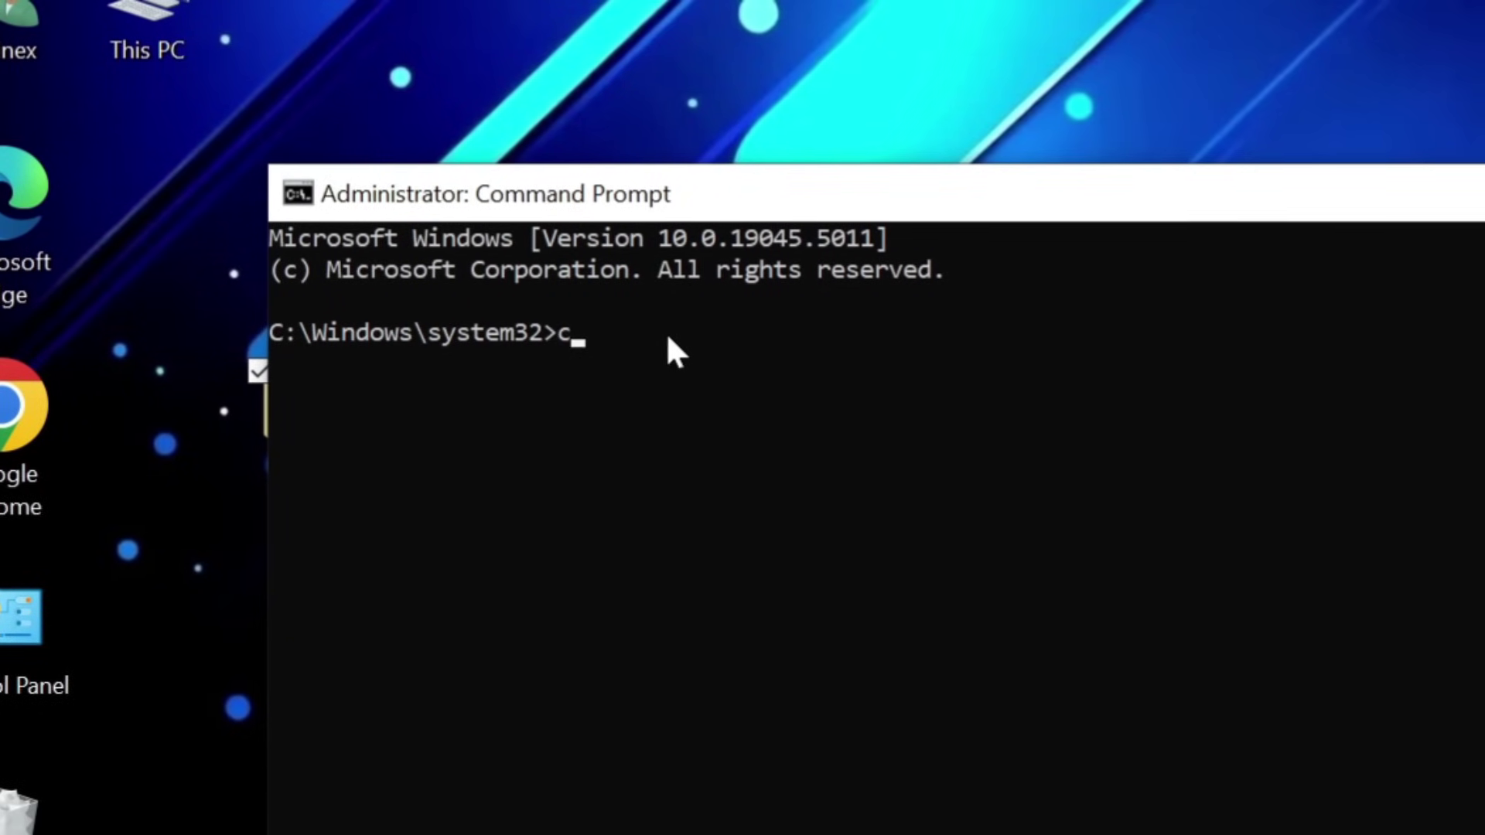
text(d)
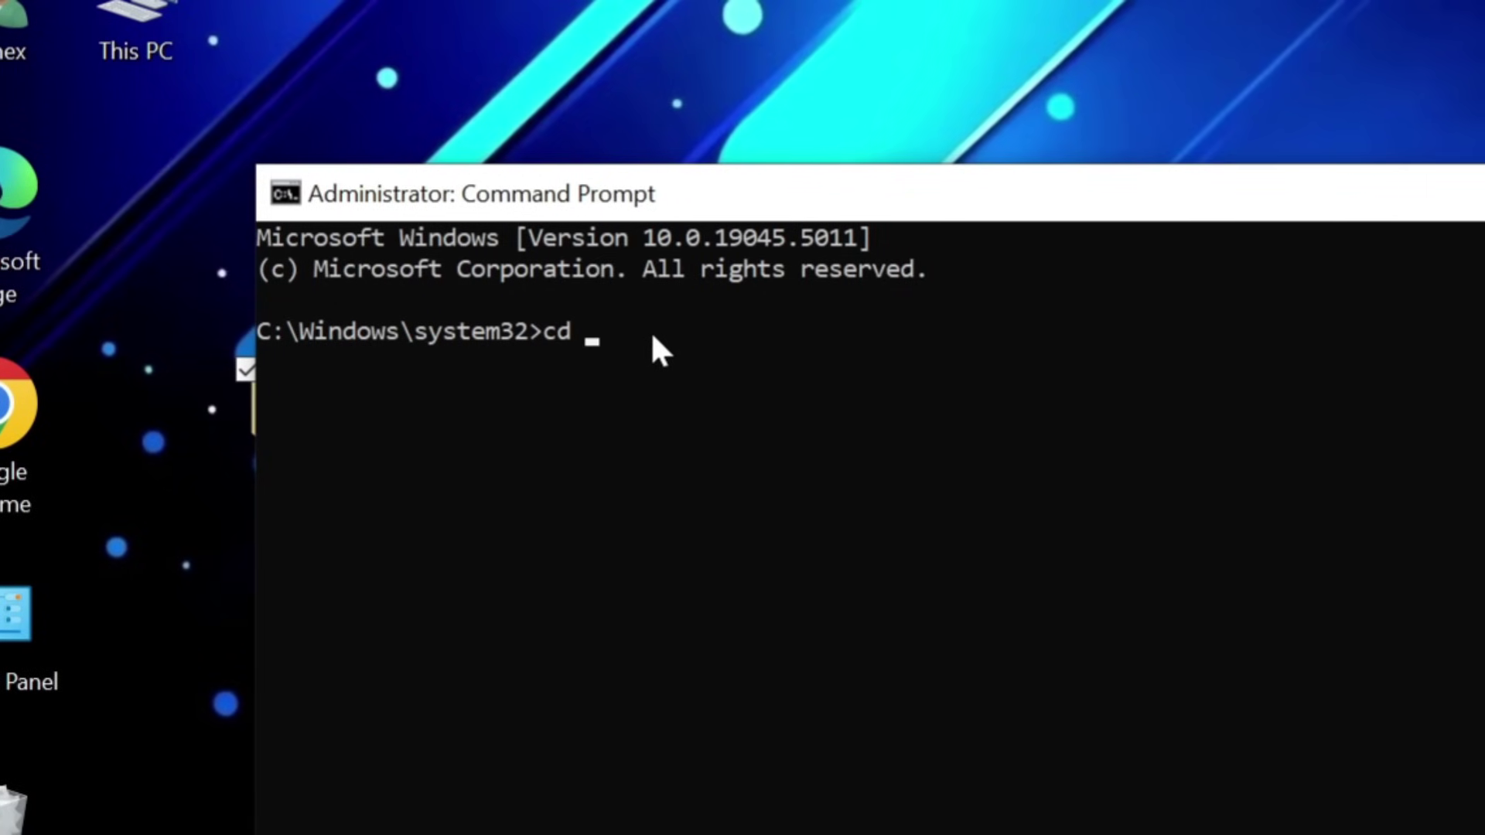
key(ctrl+v)
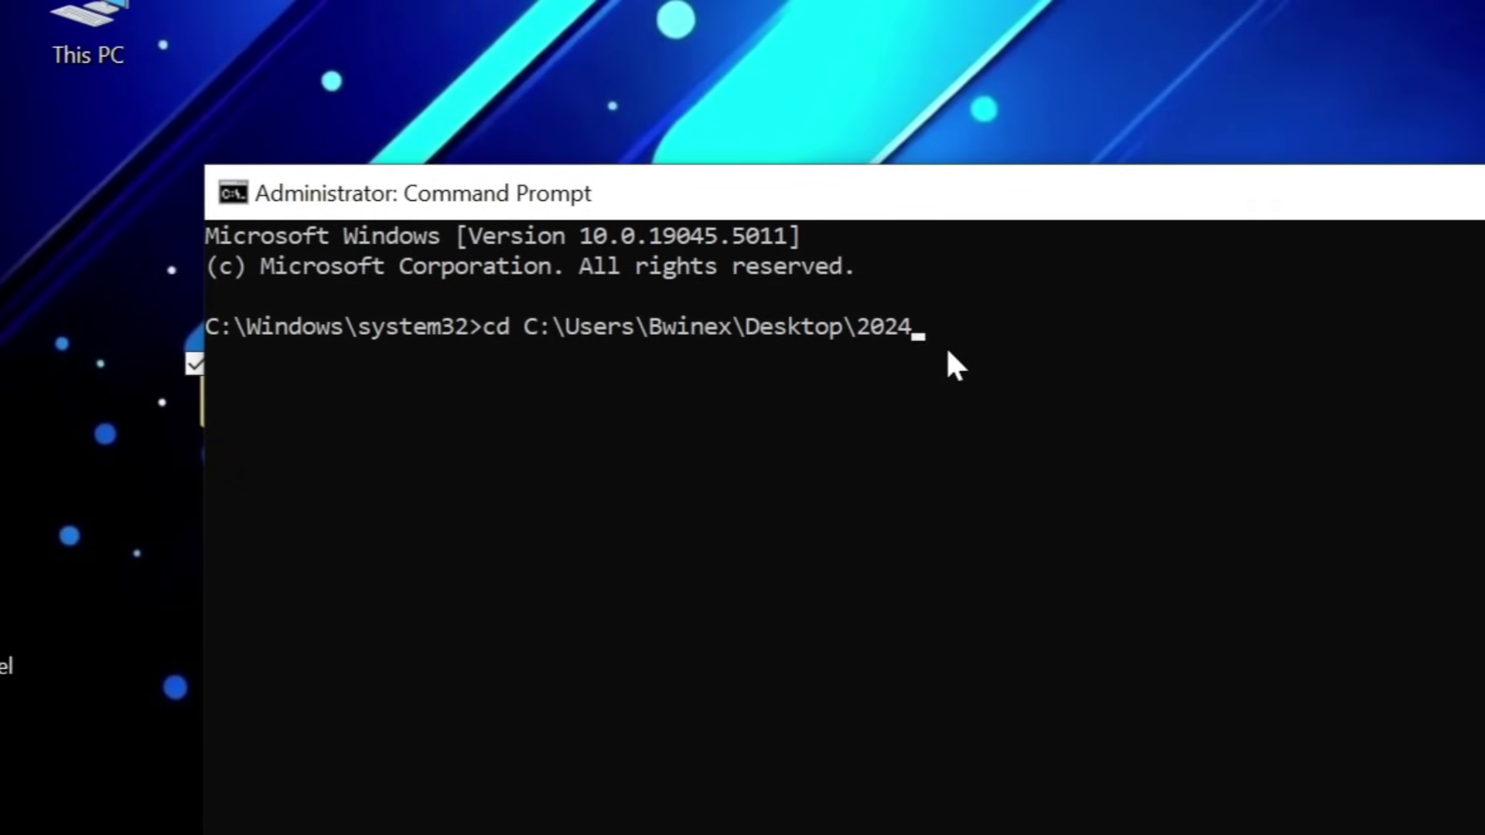
key(Return)
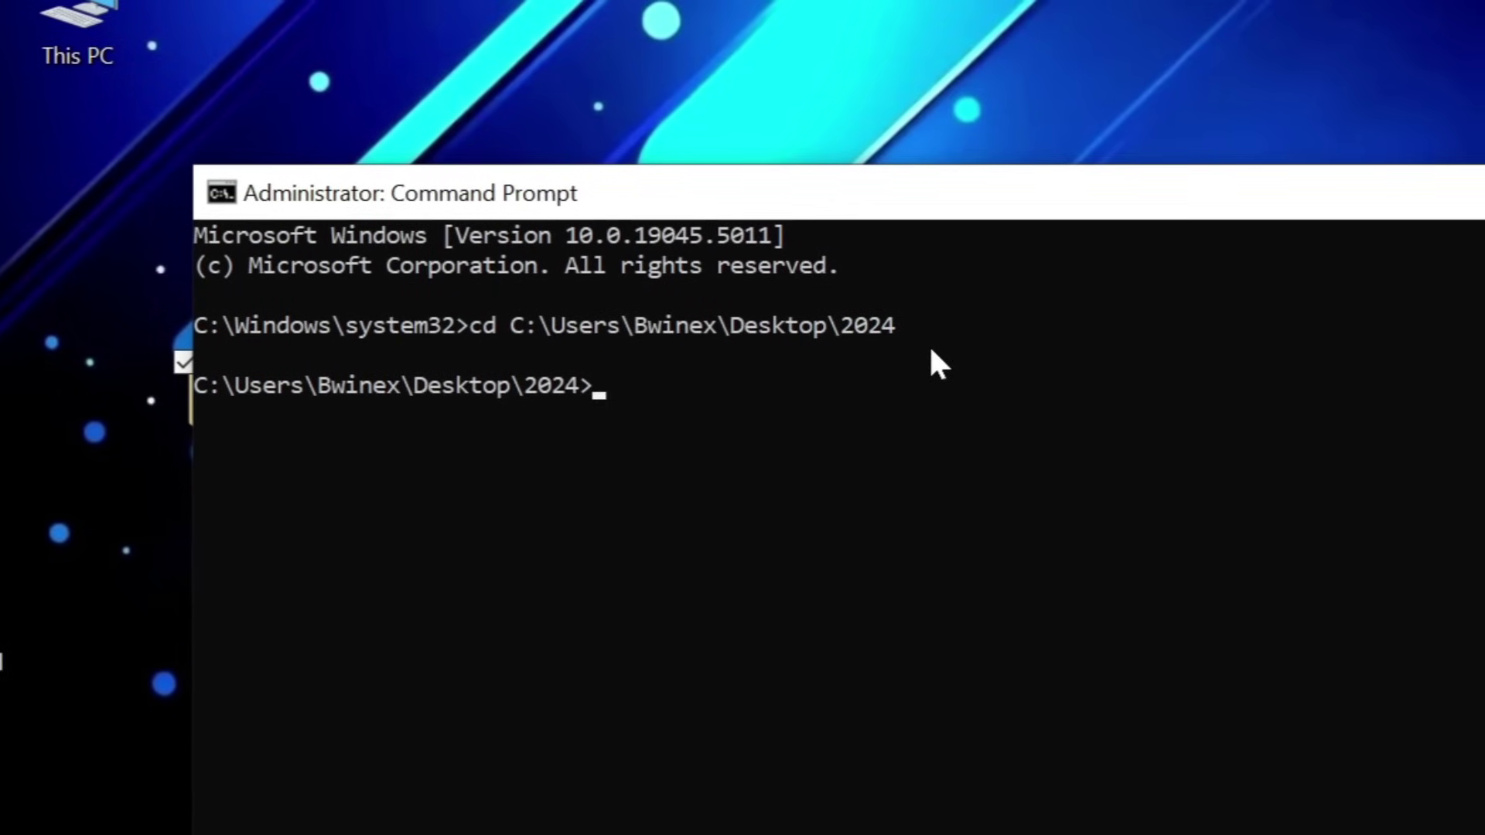
Step: Begin the installation command at the prompt with setup.exe /configure, leaving the configuration file name out
text(set)
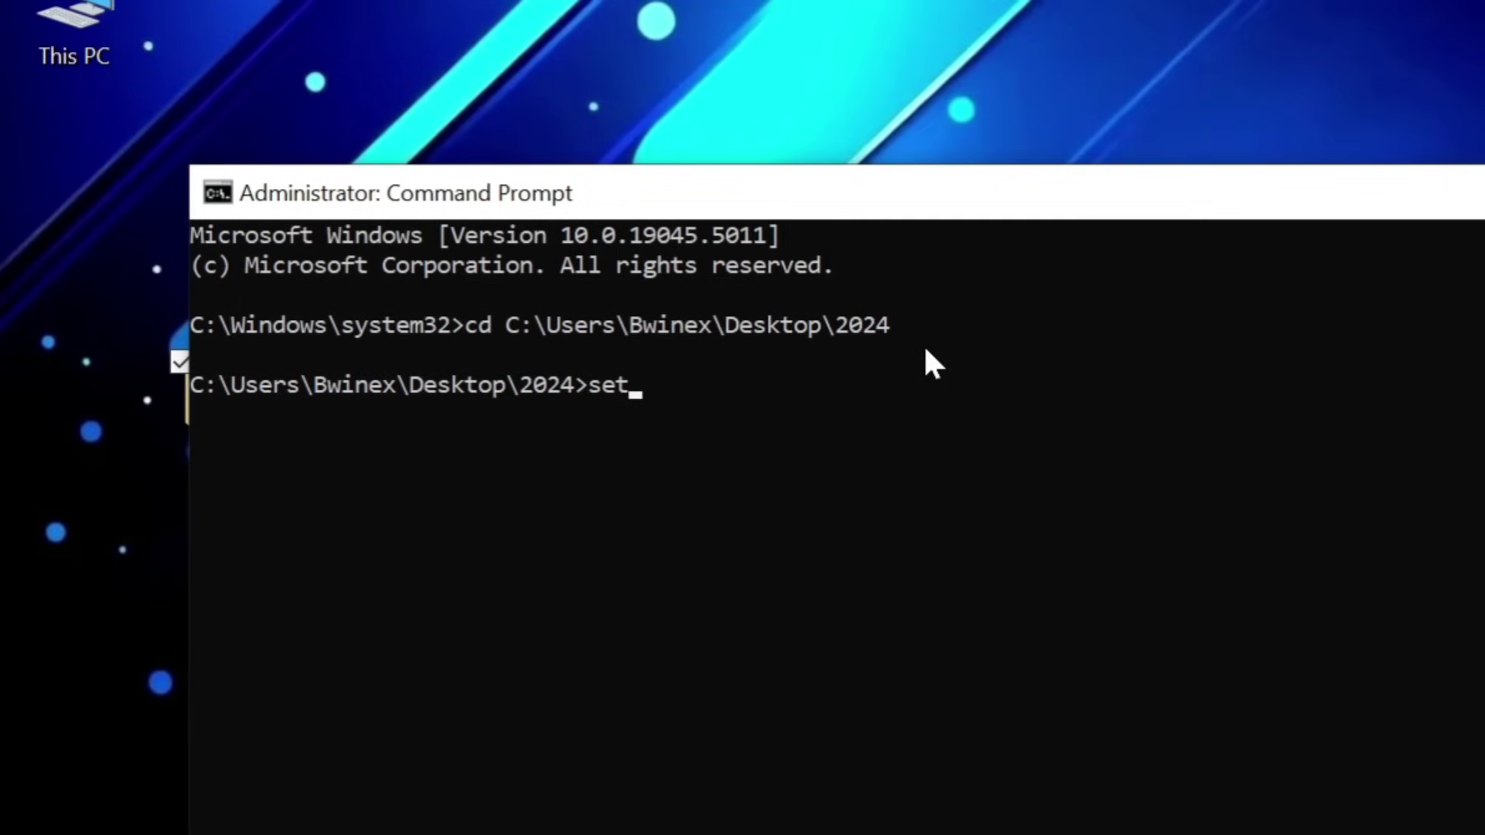
text(up)
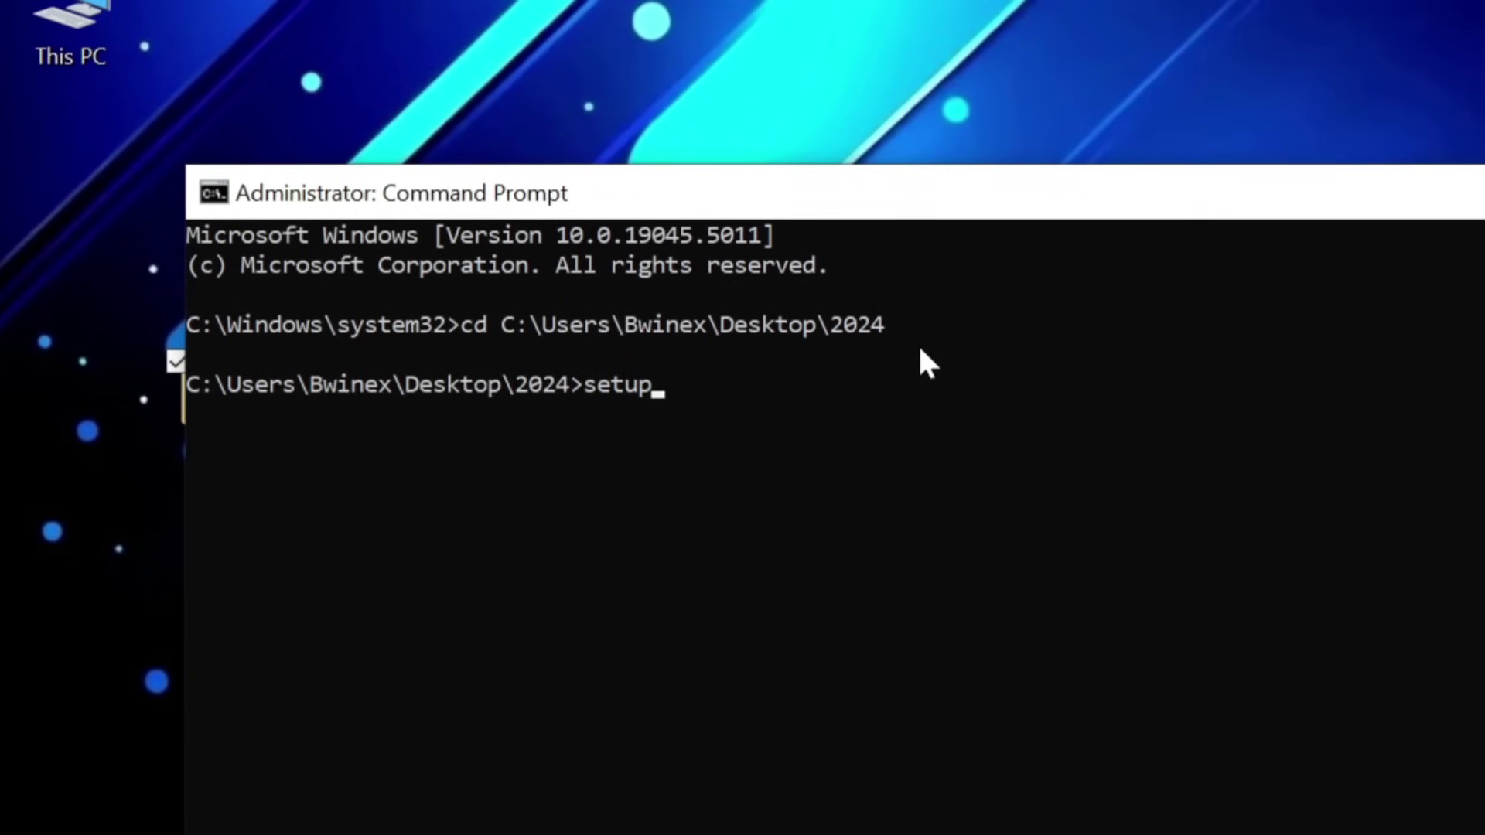
text(.ex)
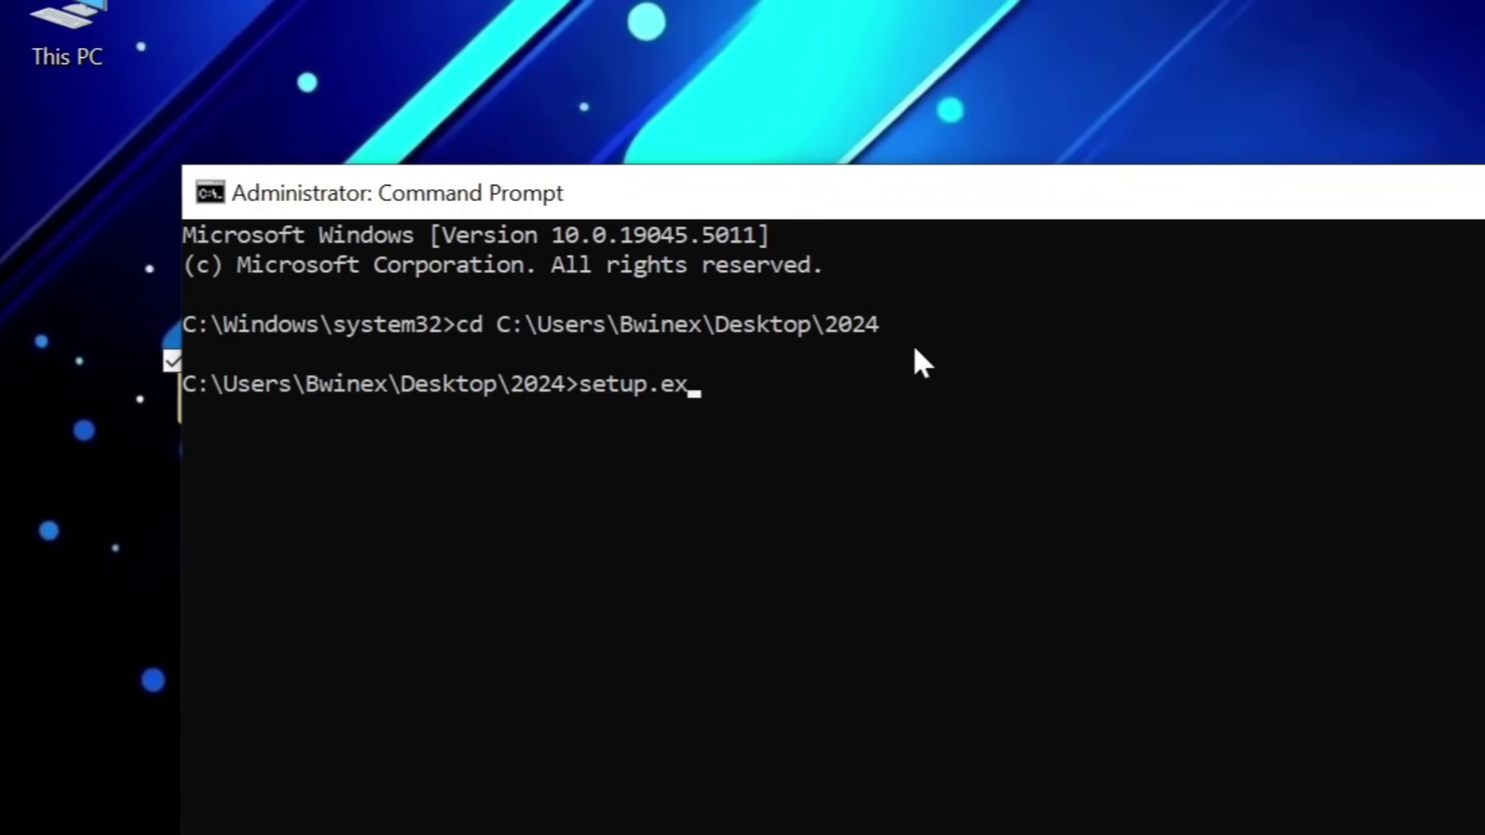
text(e)
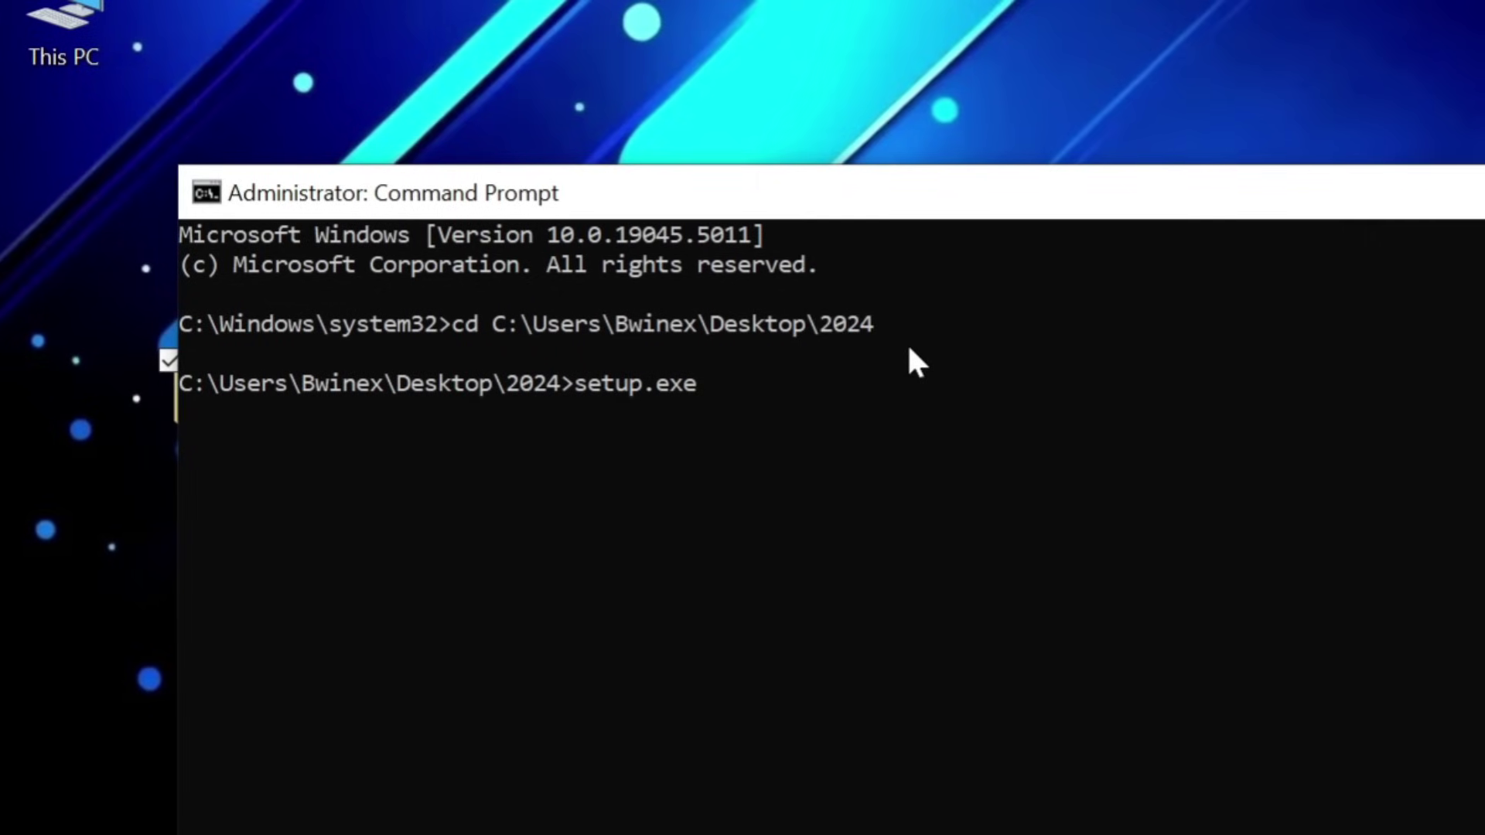
text( /)
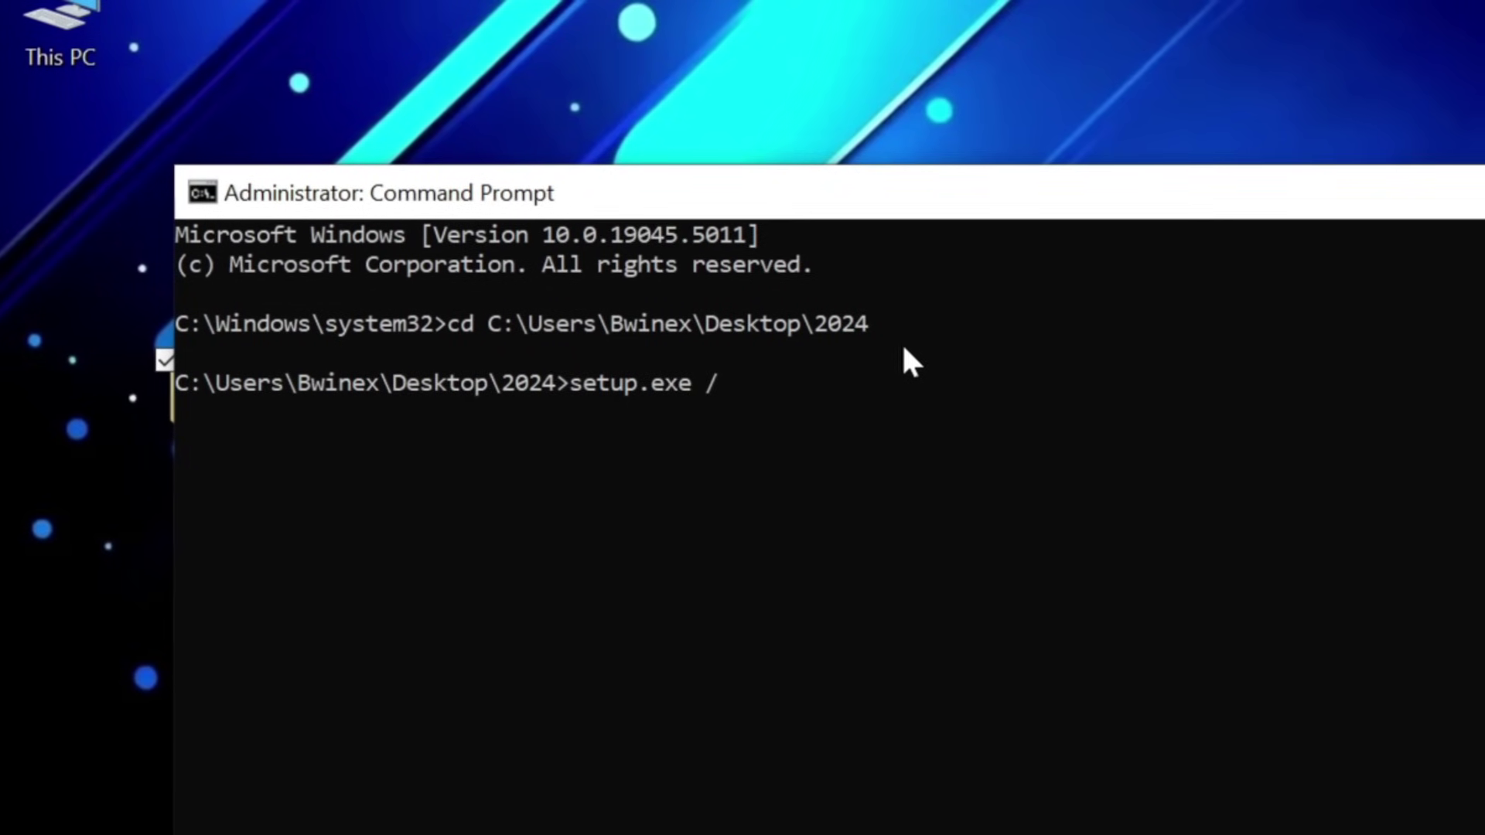
text(confi)
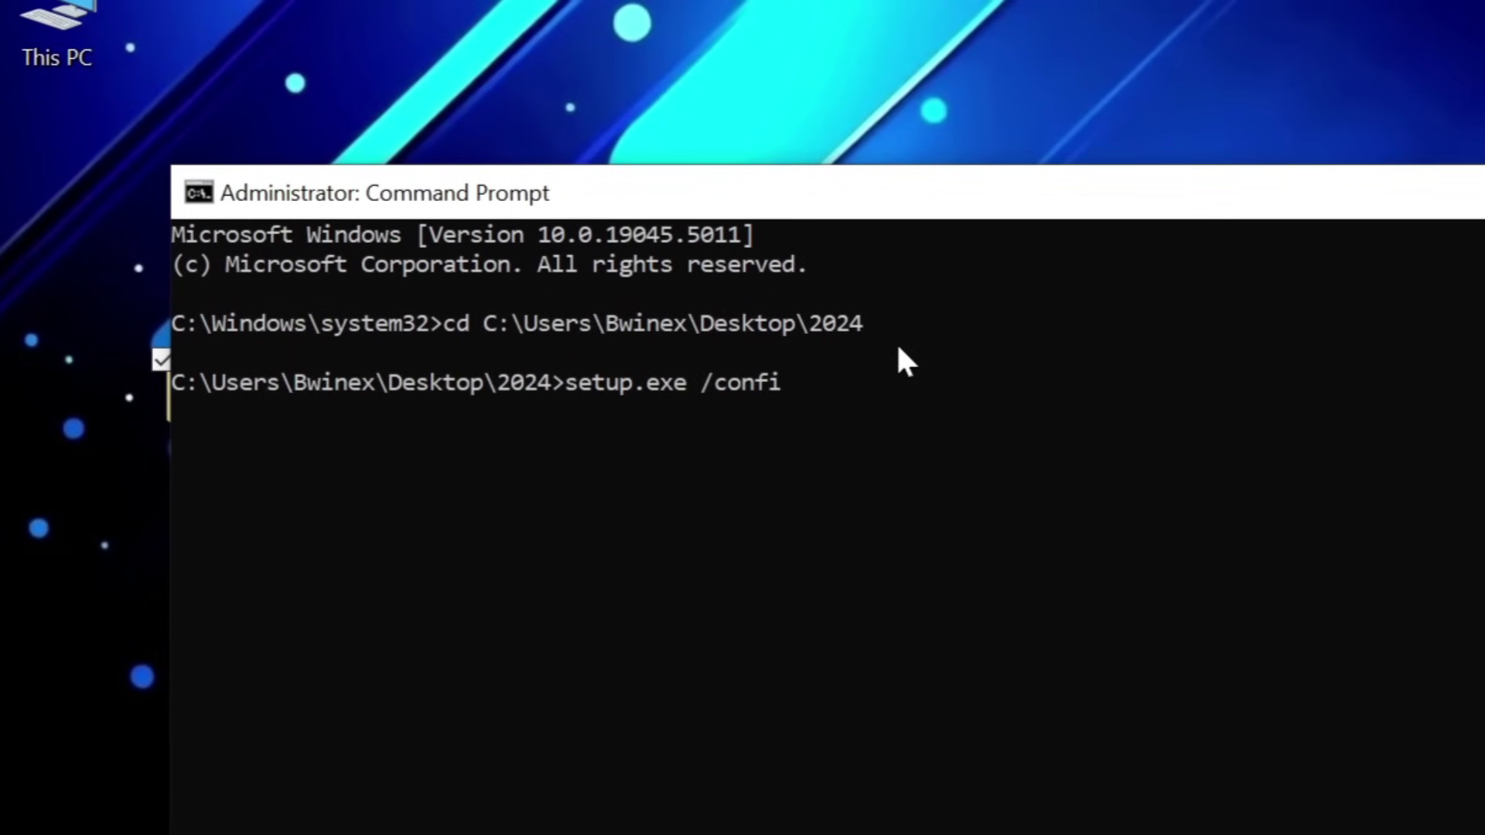
text(gur)
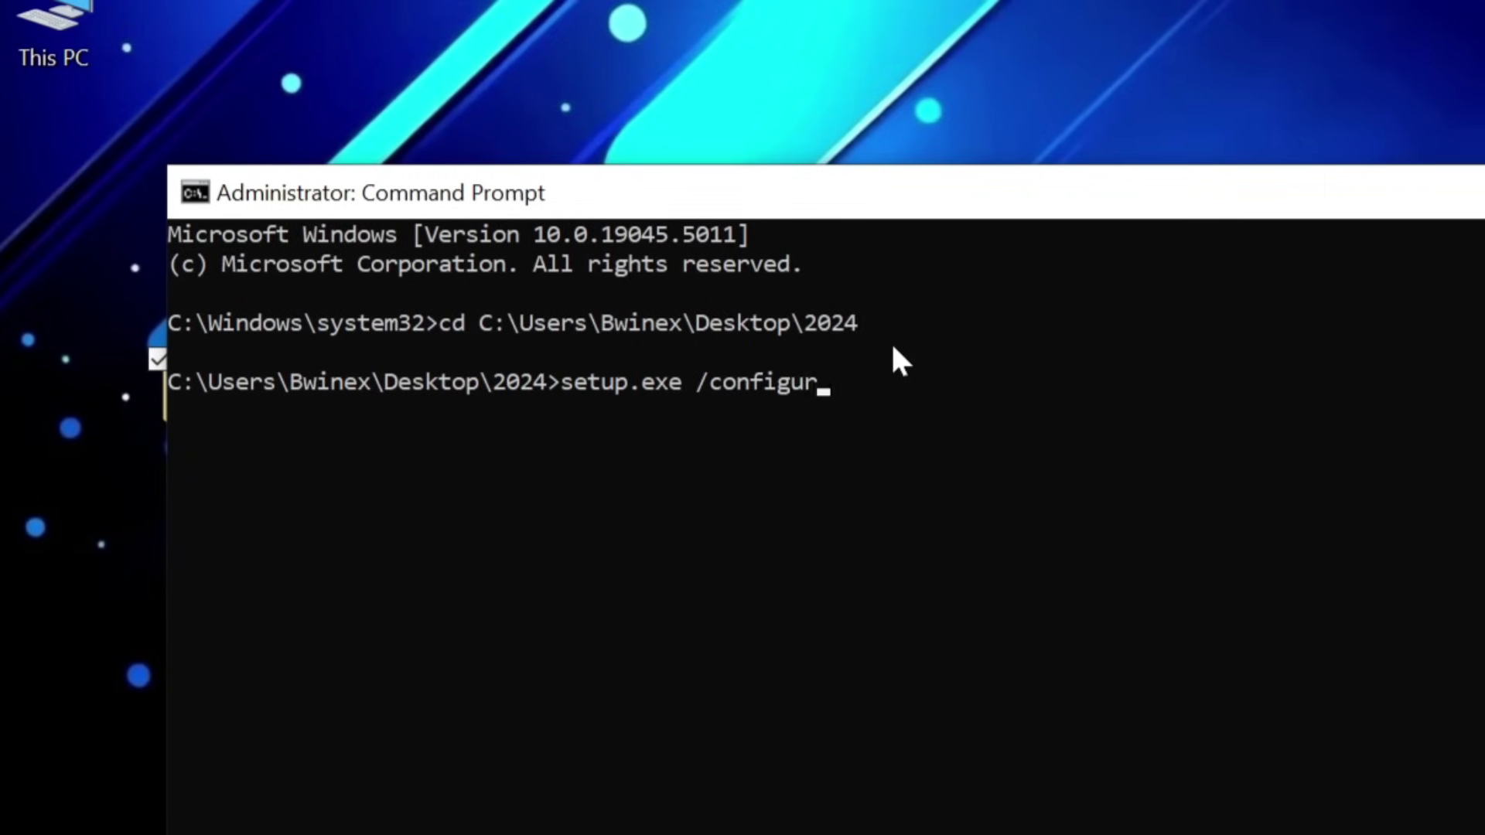
text(e)
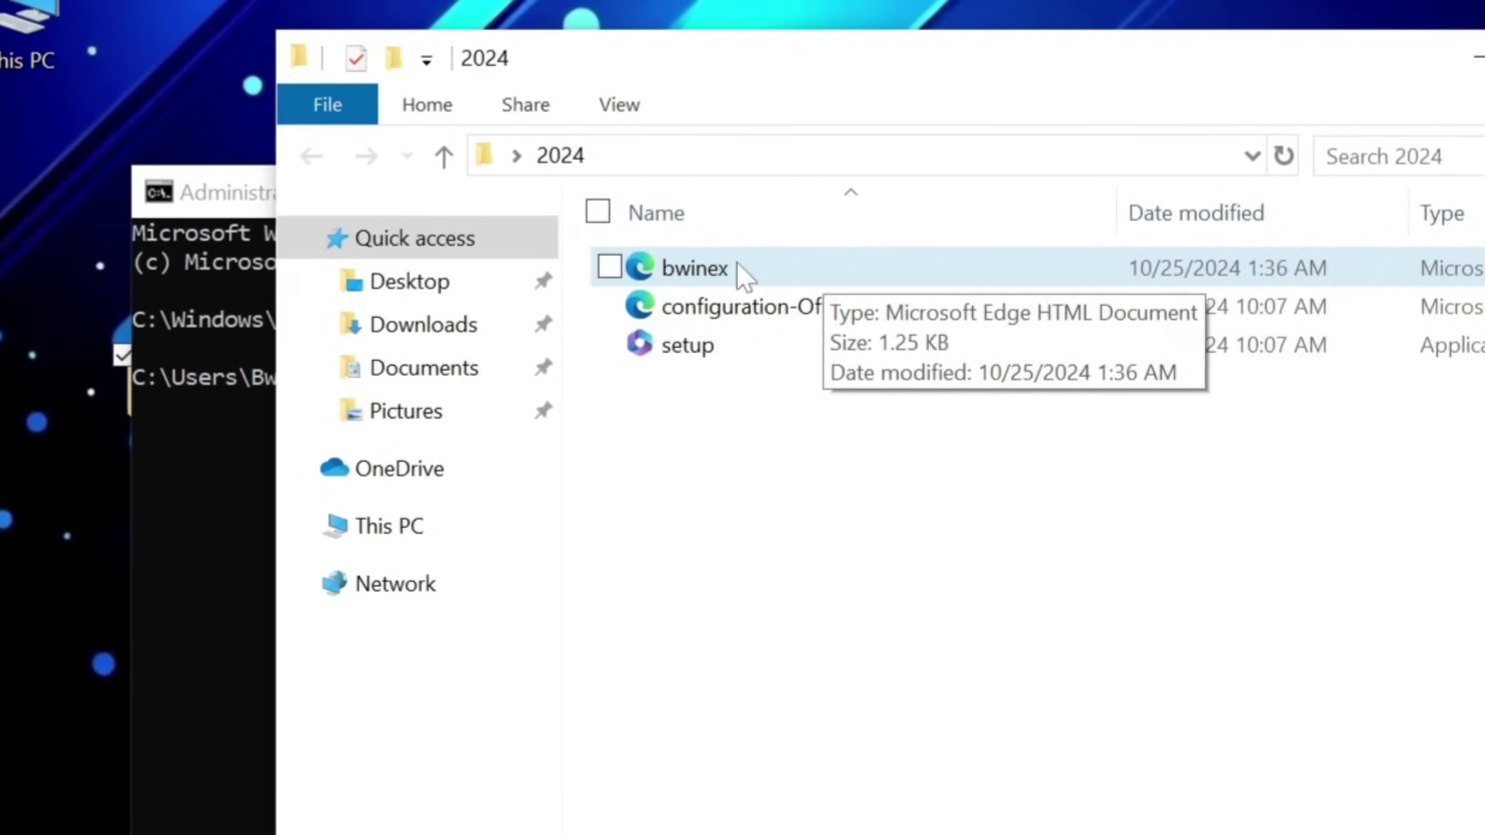
Step: Minimize the 2024 folder window, complete the setup.exe /configure command with the file name bwinex.xml and run it
click(1472, 54)
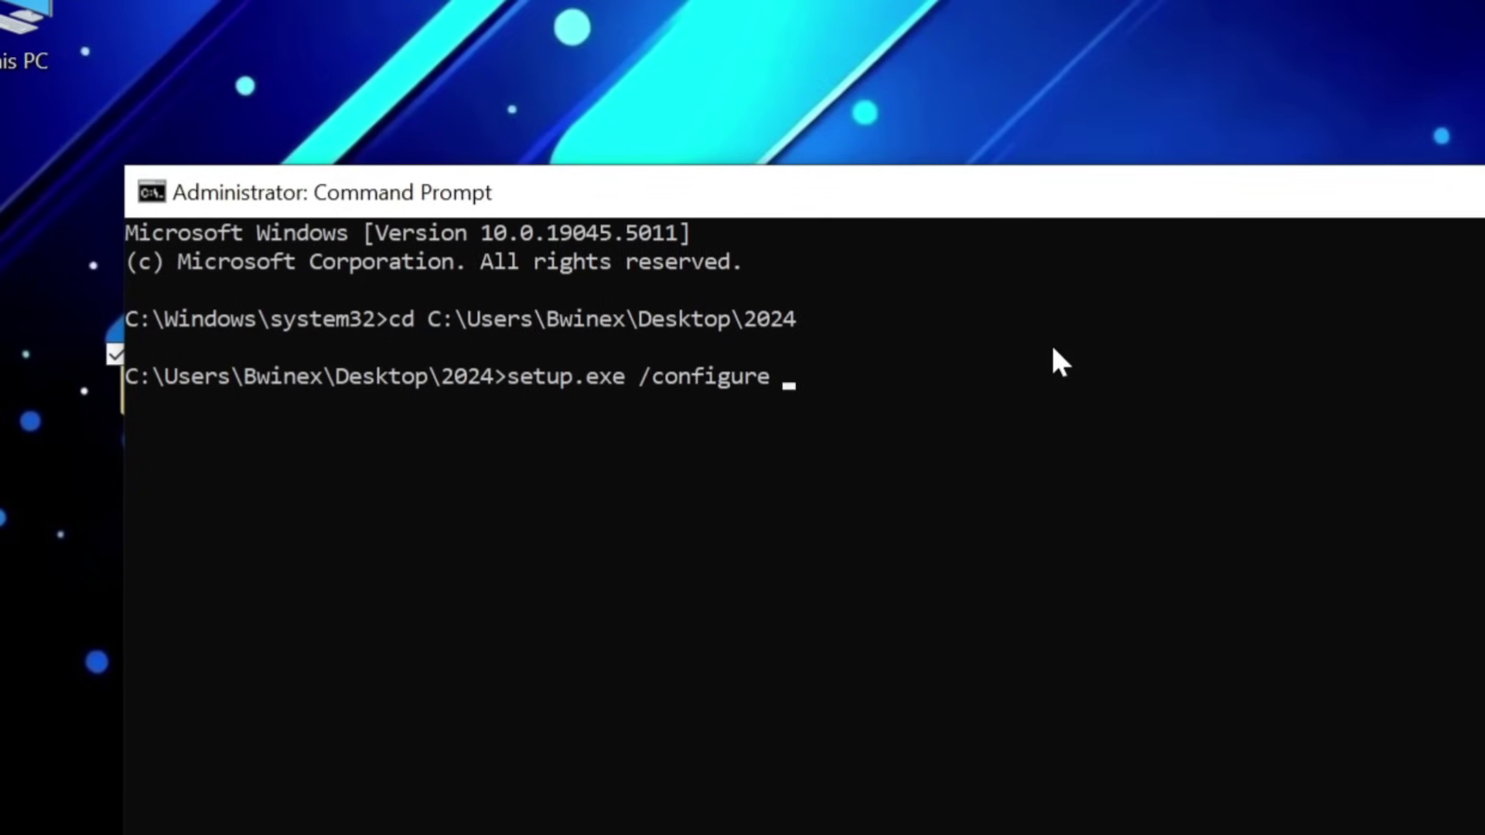
text(bwine)
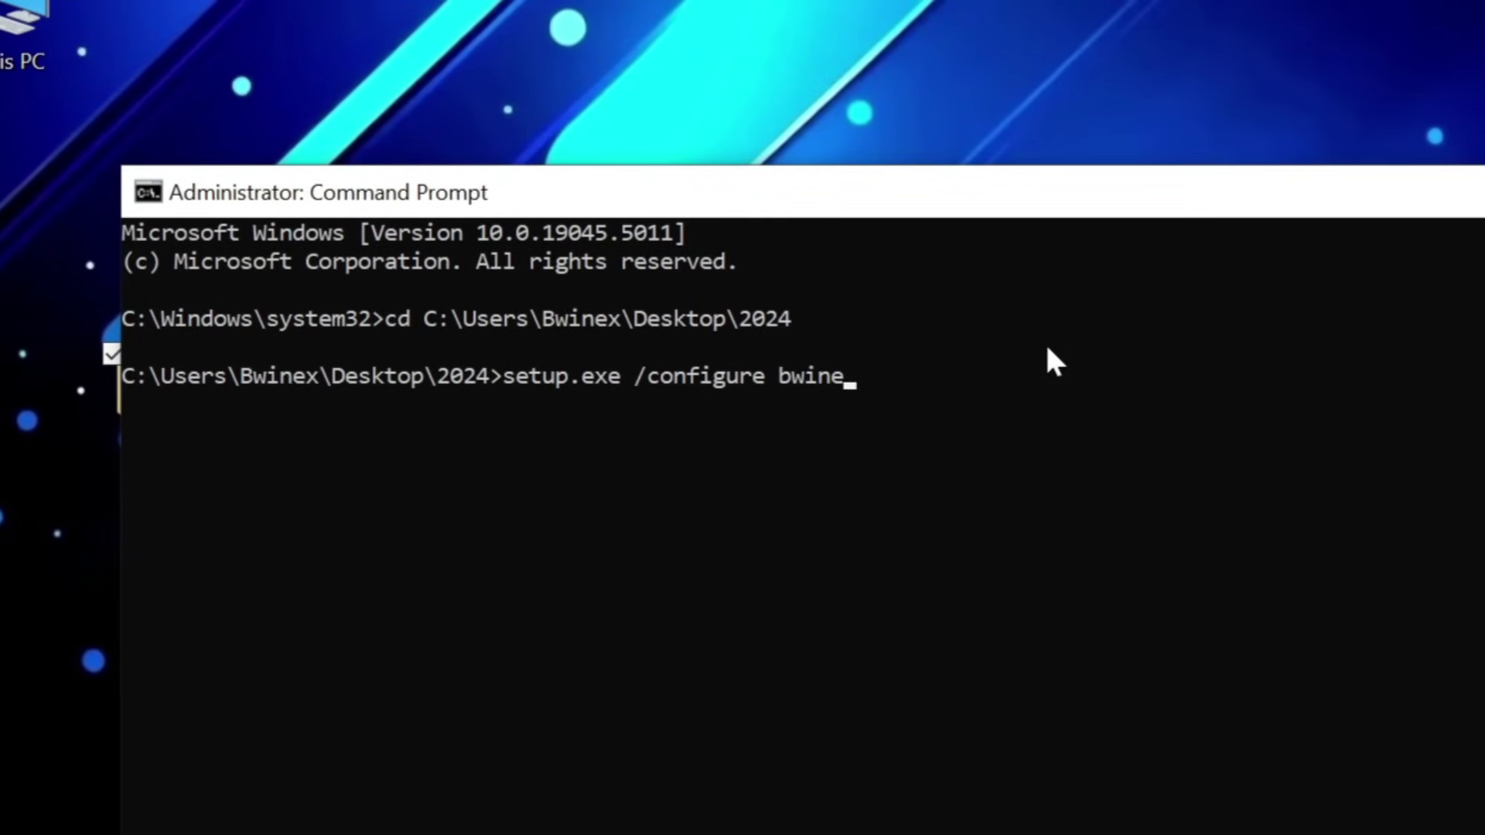
text(x)
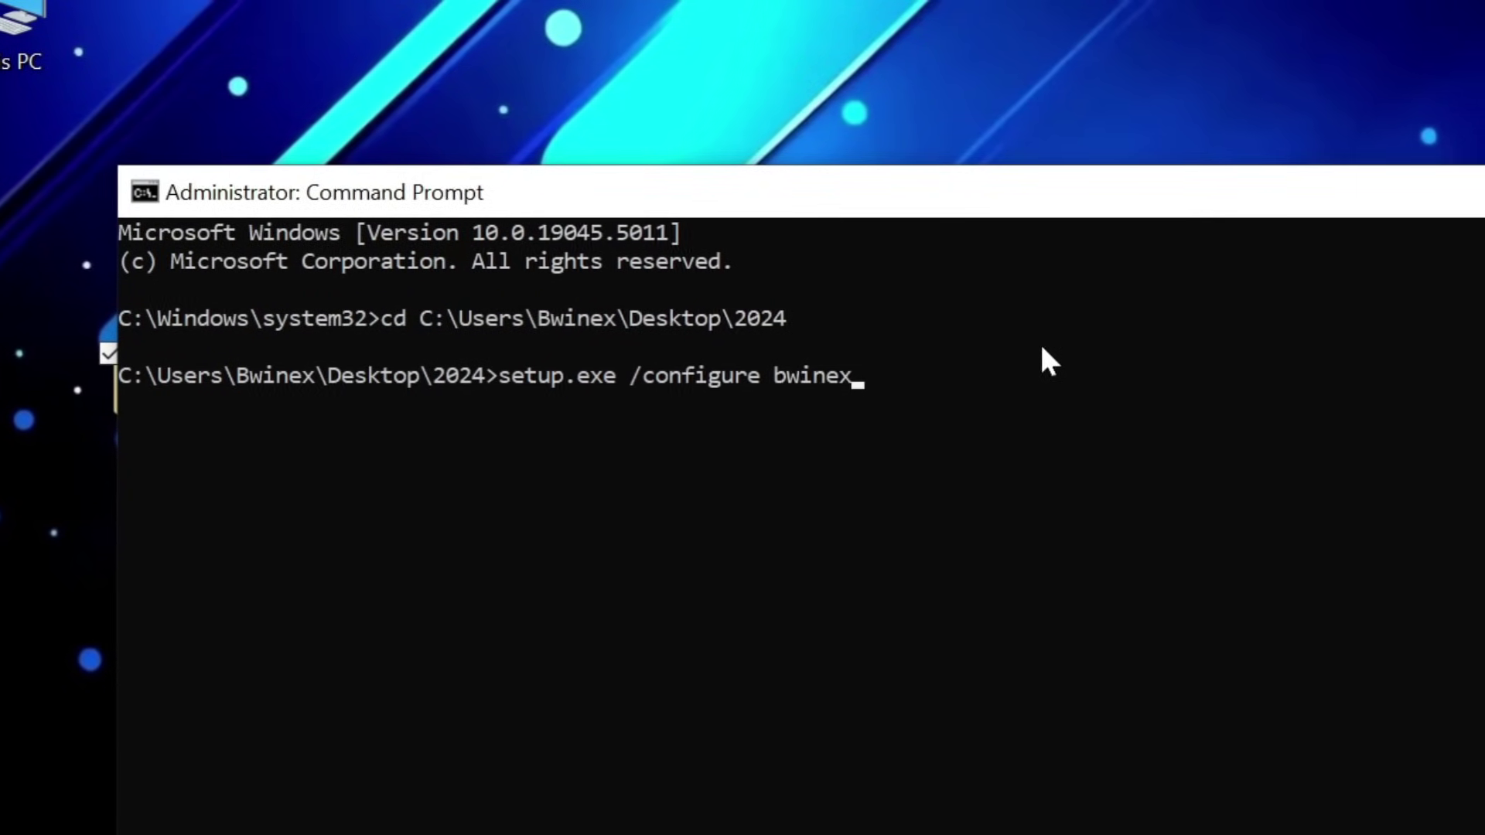
text(.)
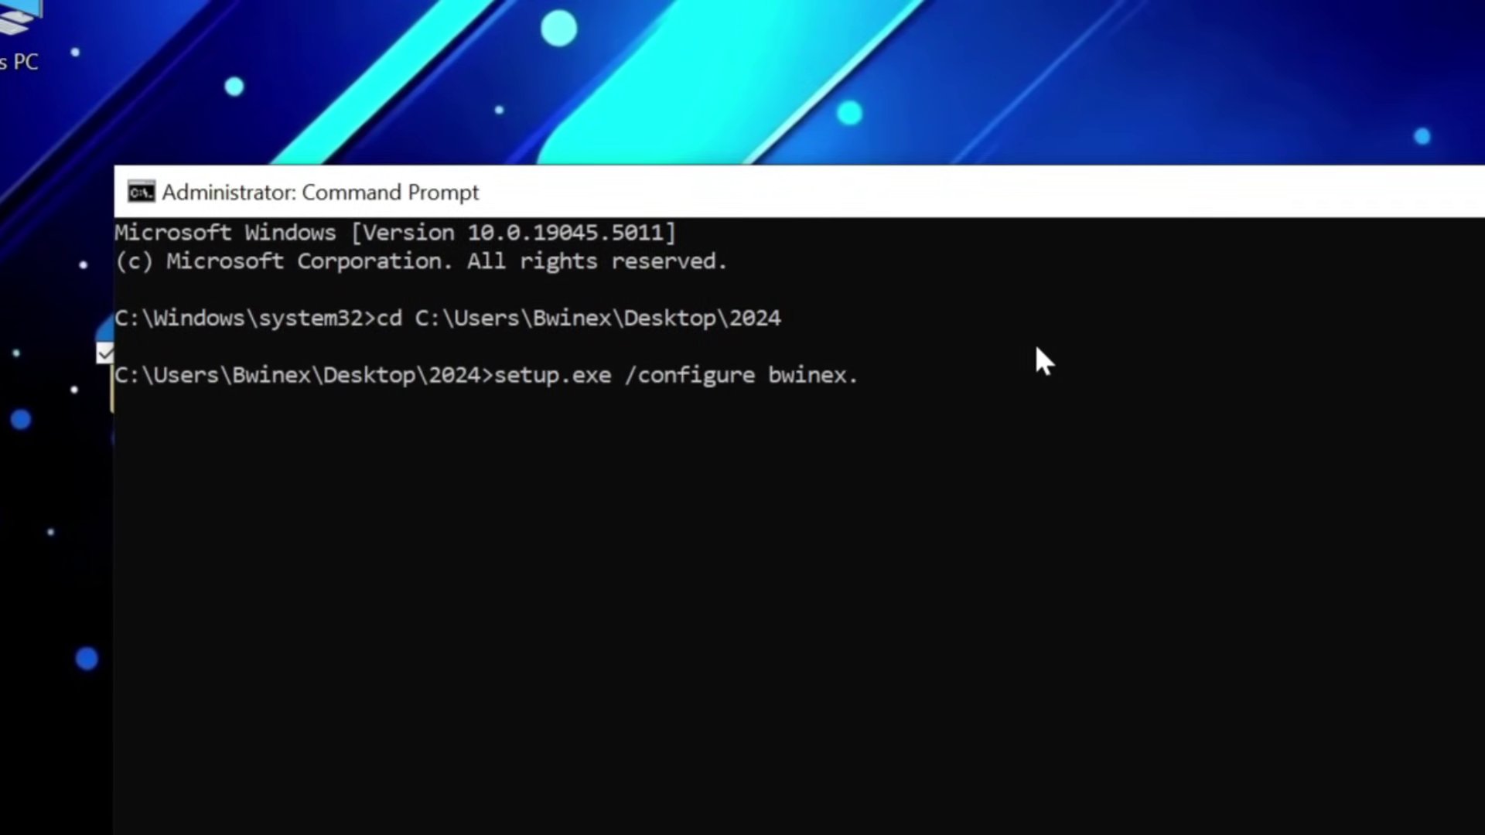
text(xm)
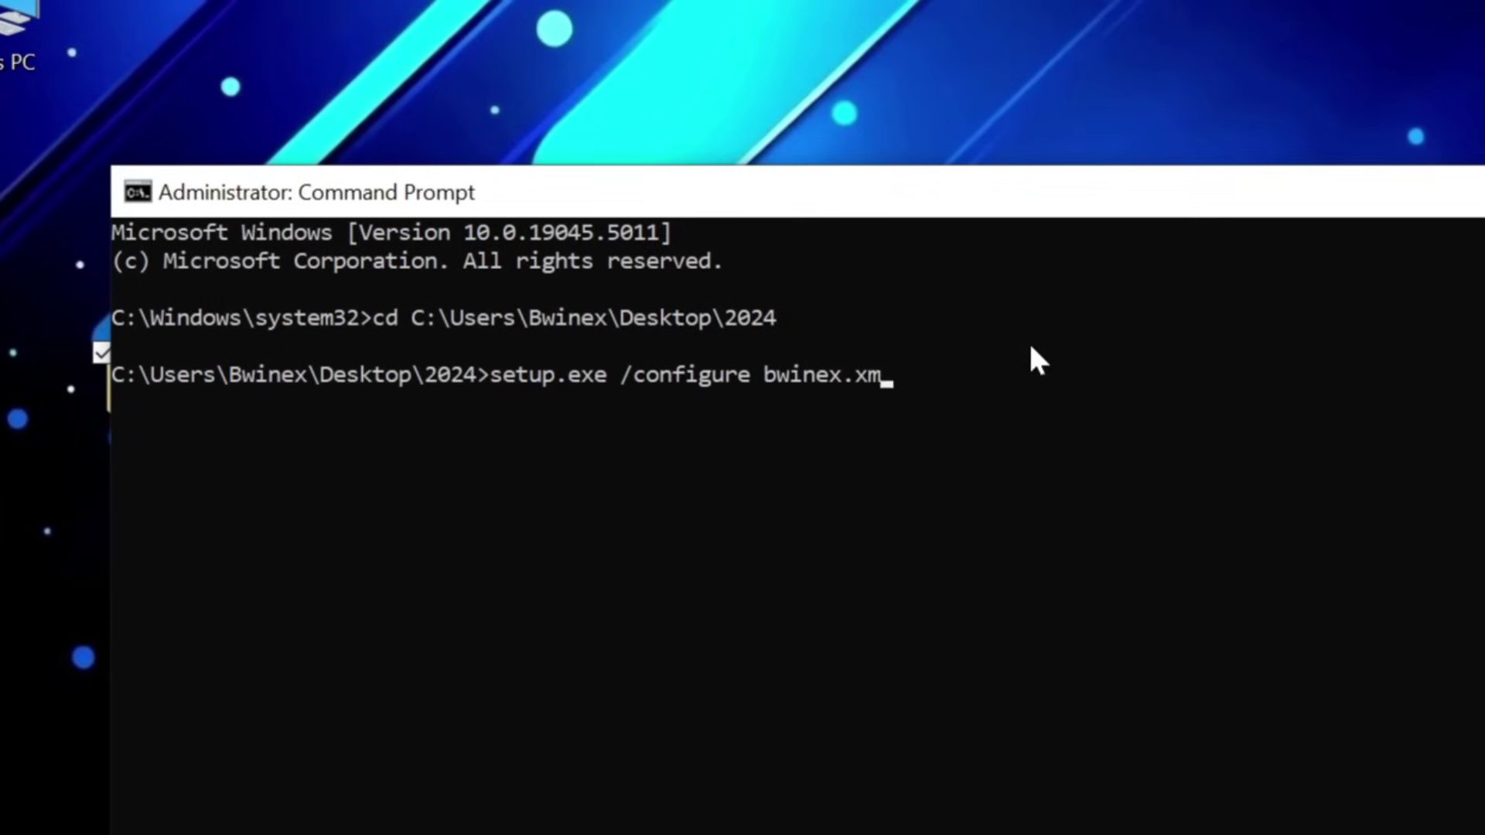
text(l)
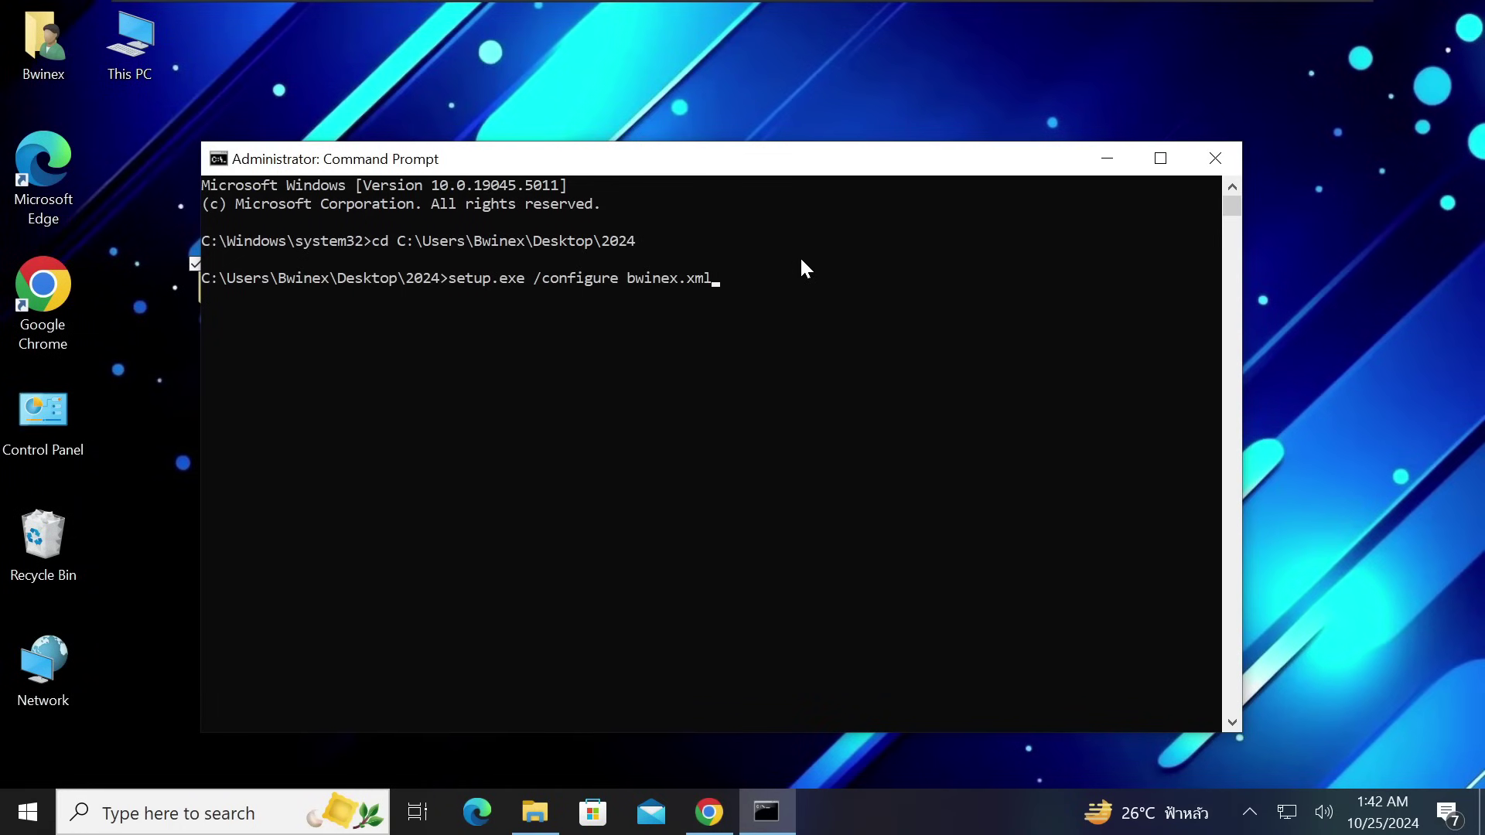
key(Return)
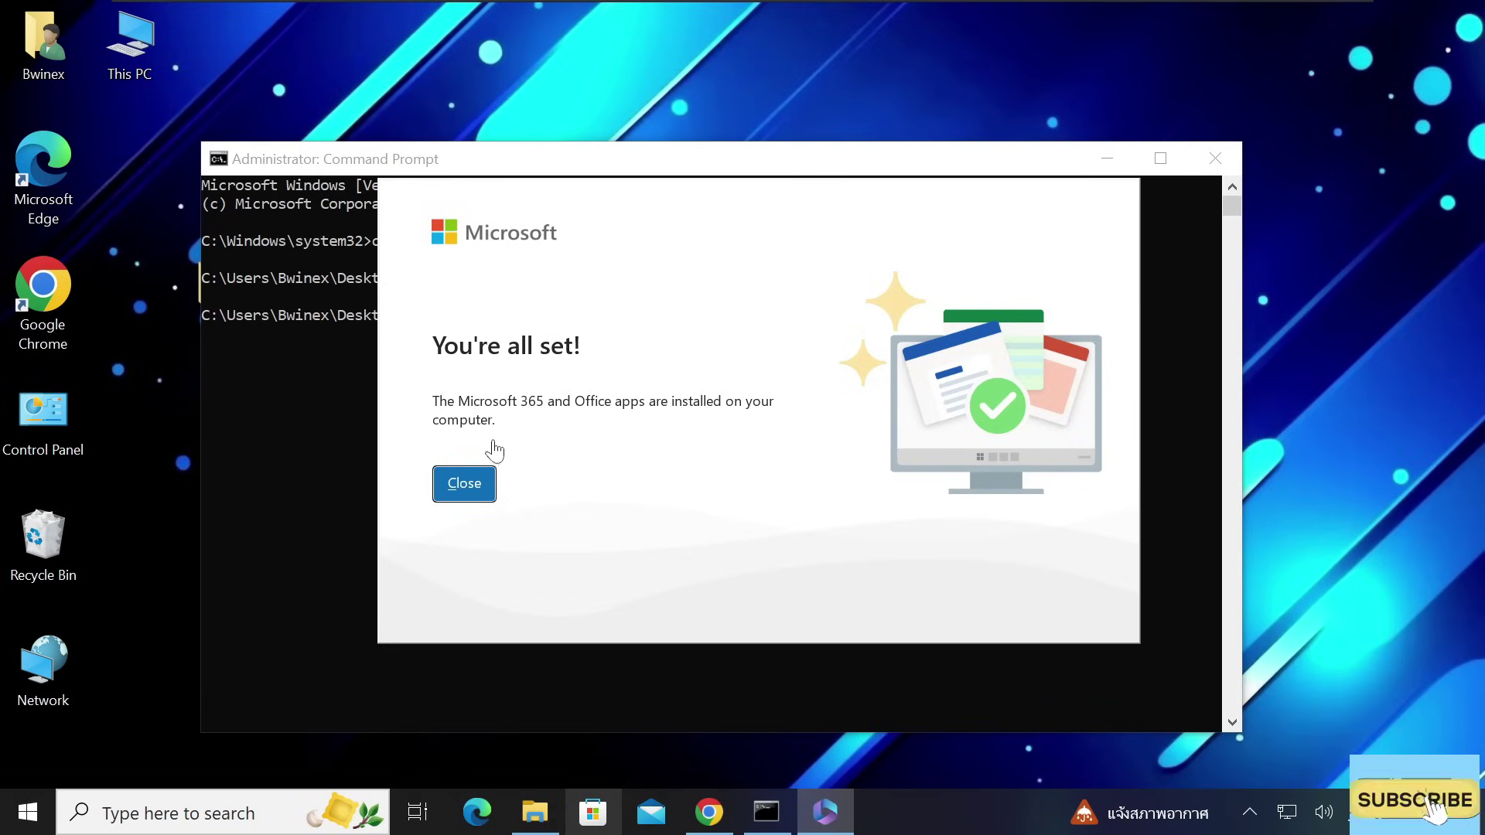
Step: Close the finished Office installer and the Command Prompt window
click(465, 488)
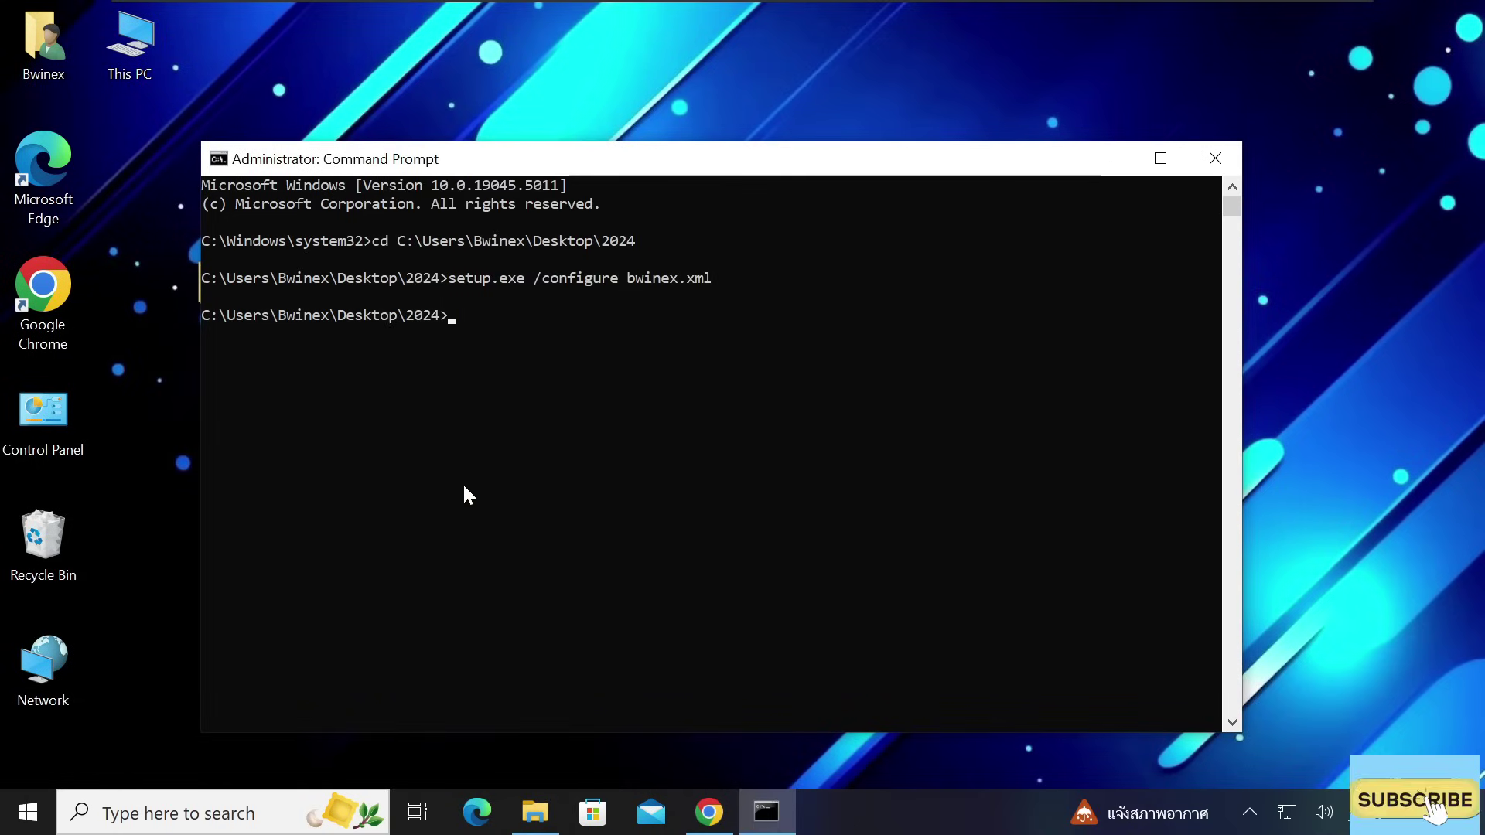
click(1231, 171)
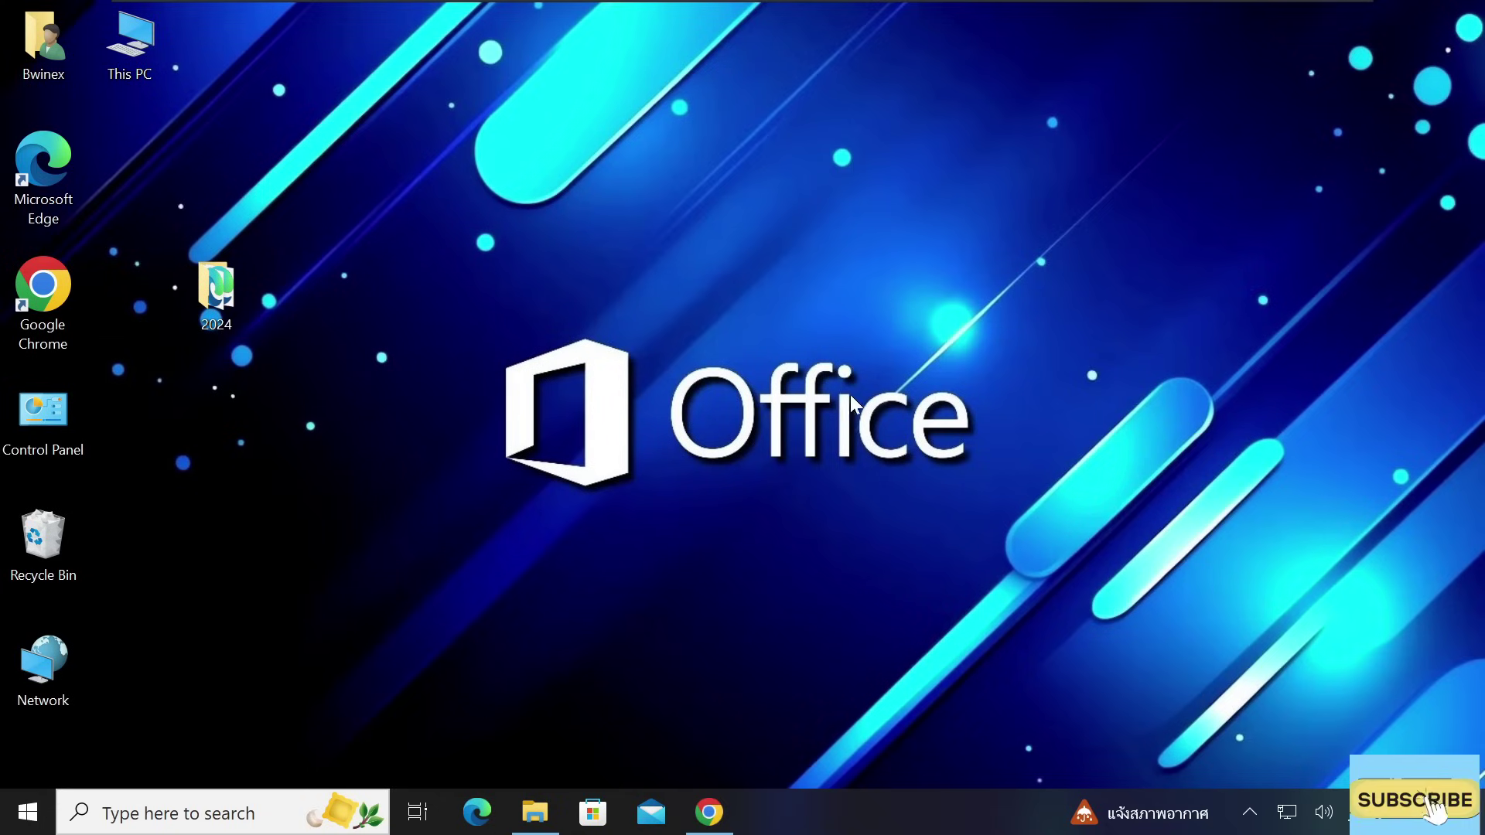
Step: Open Word by searching for "word" and view the product information on its Account page
click(29, 818)
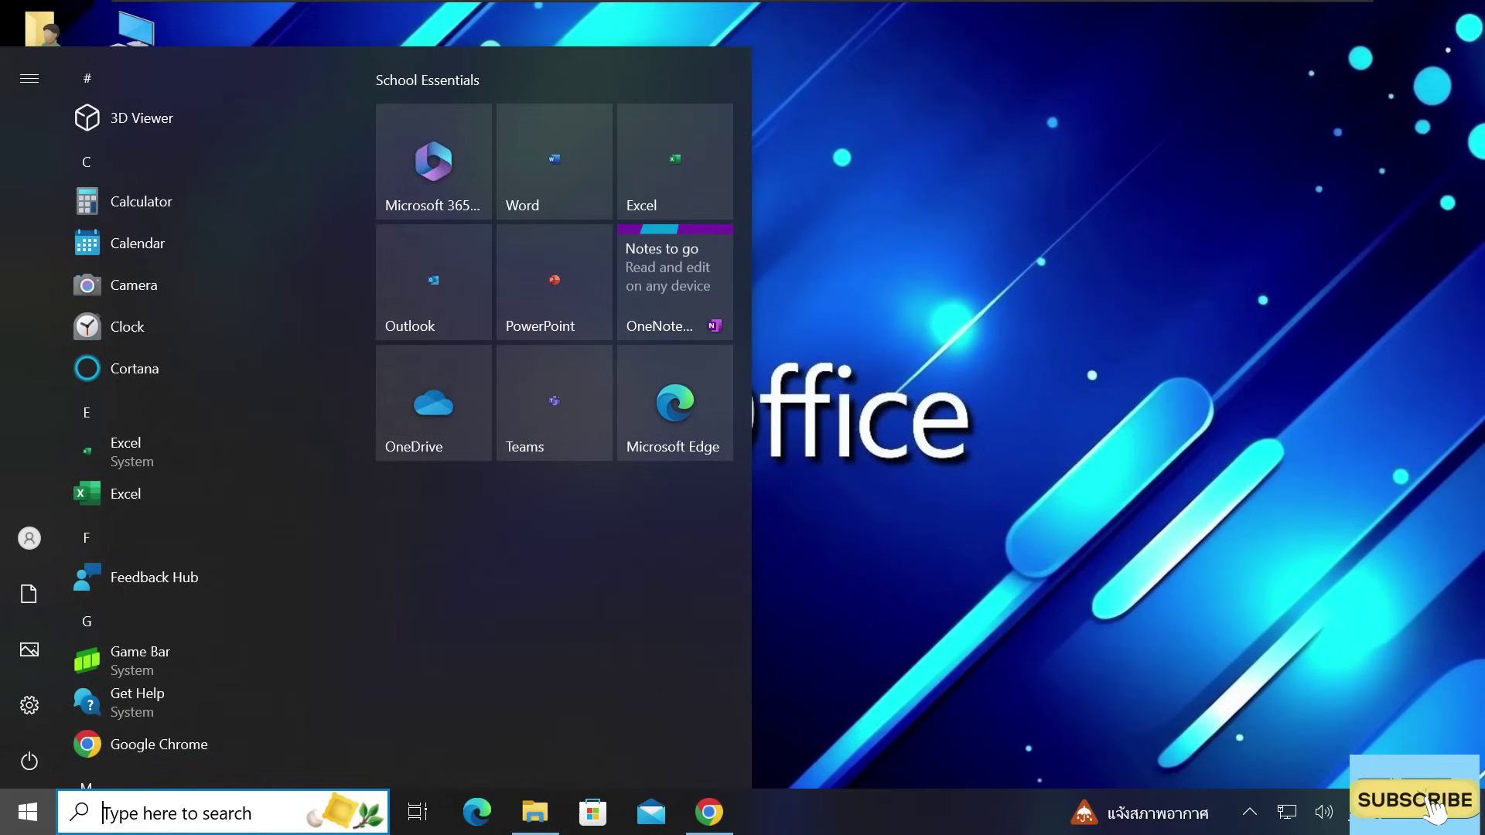
text(word)
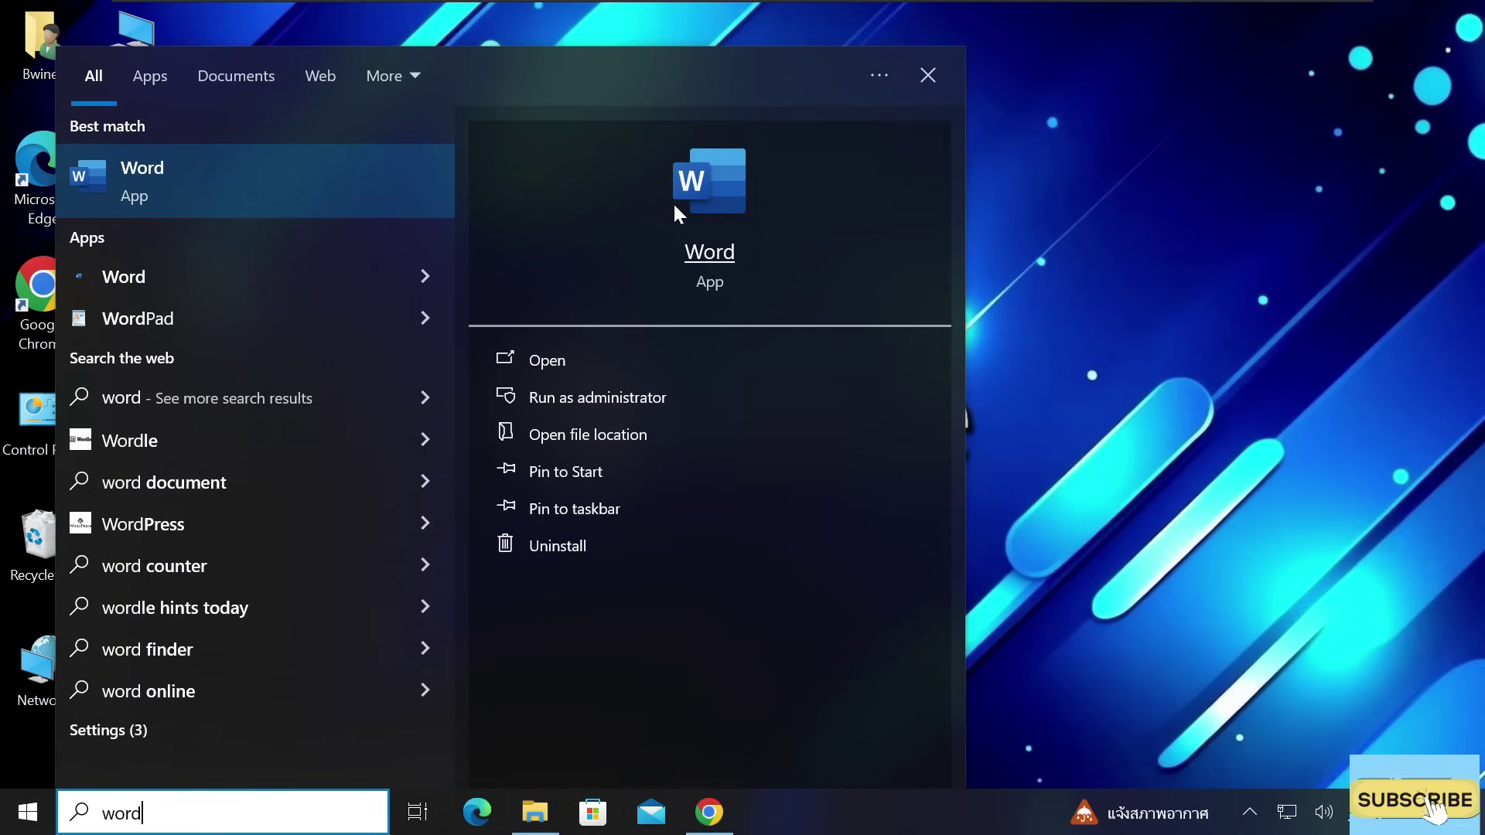
click(614, 365)
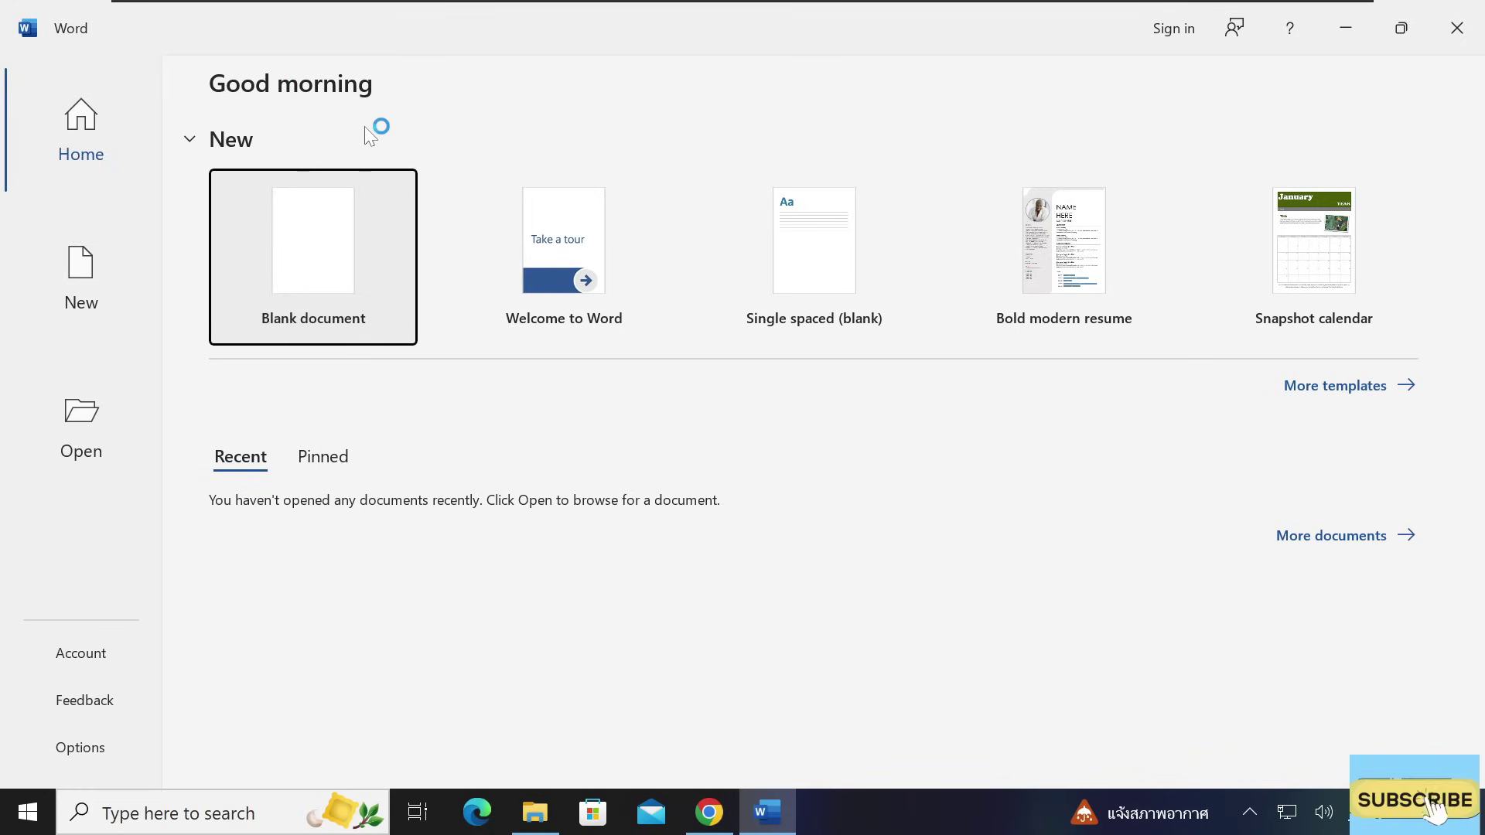
click(80, 147)
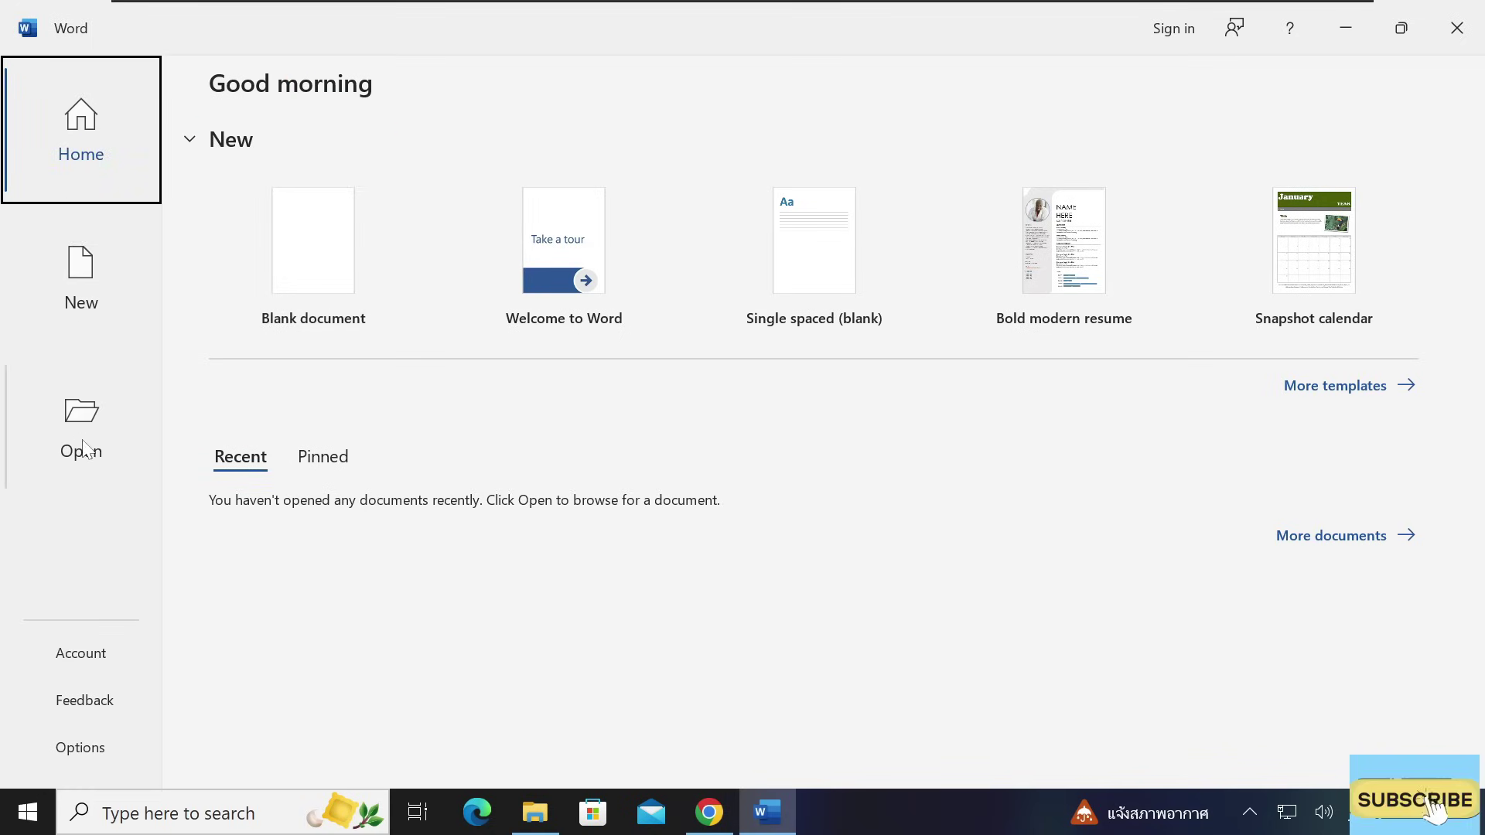
click(98, 666)
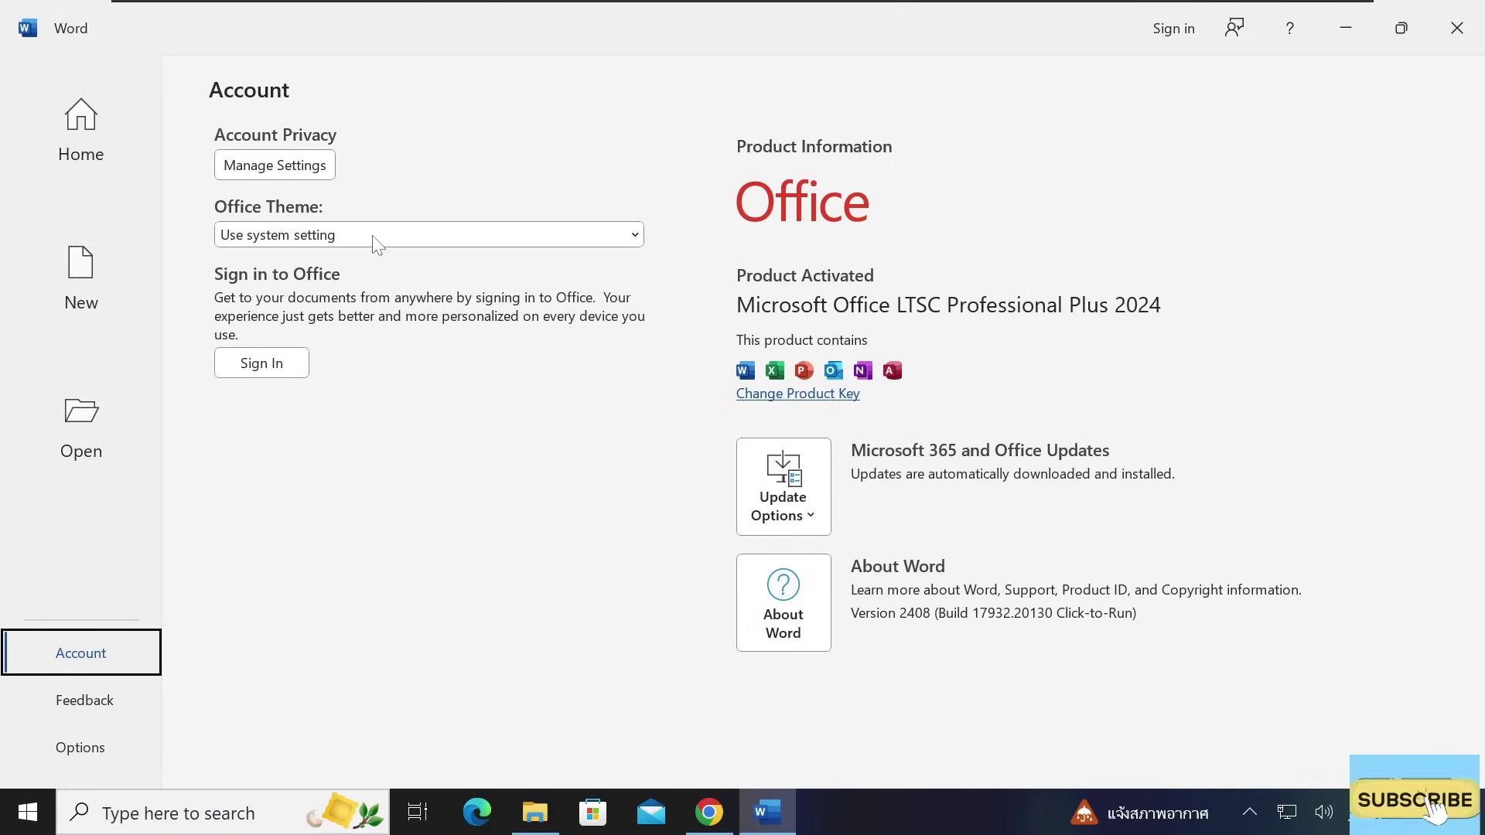
Step: Create a blank Word document and dismiss the theme selection dialog without choosing a theme
click(112, 151)
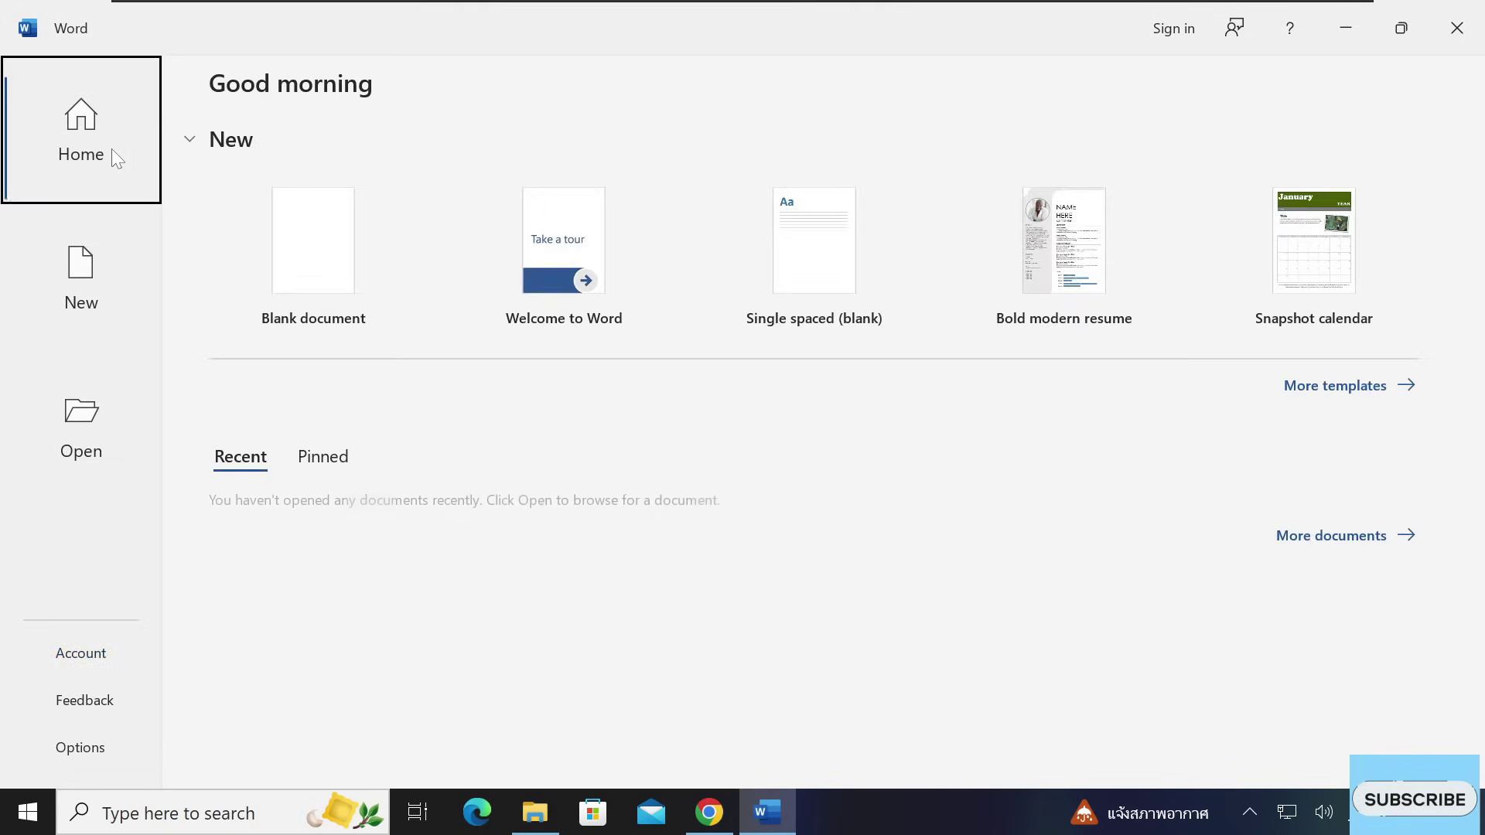
click(313, 244)
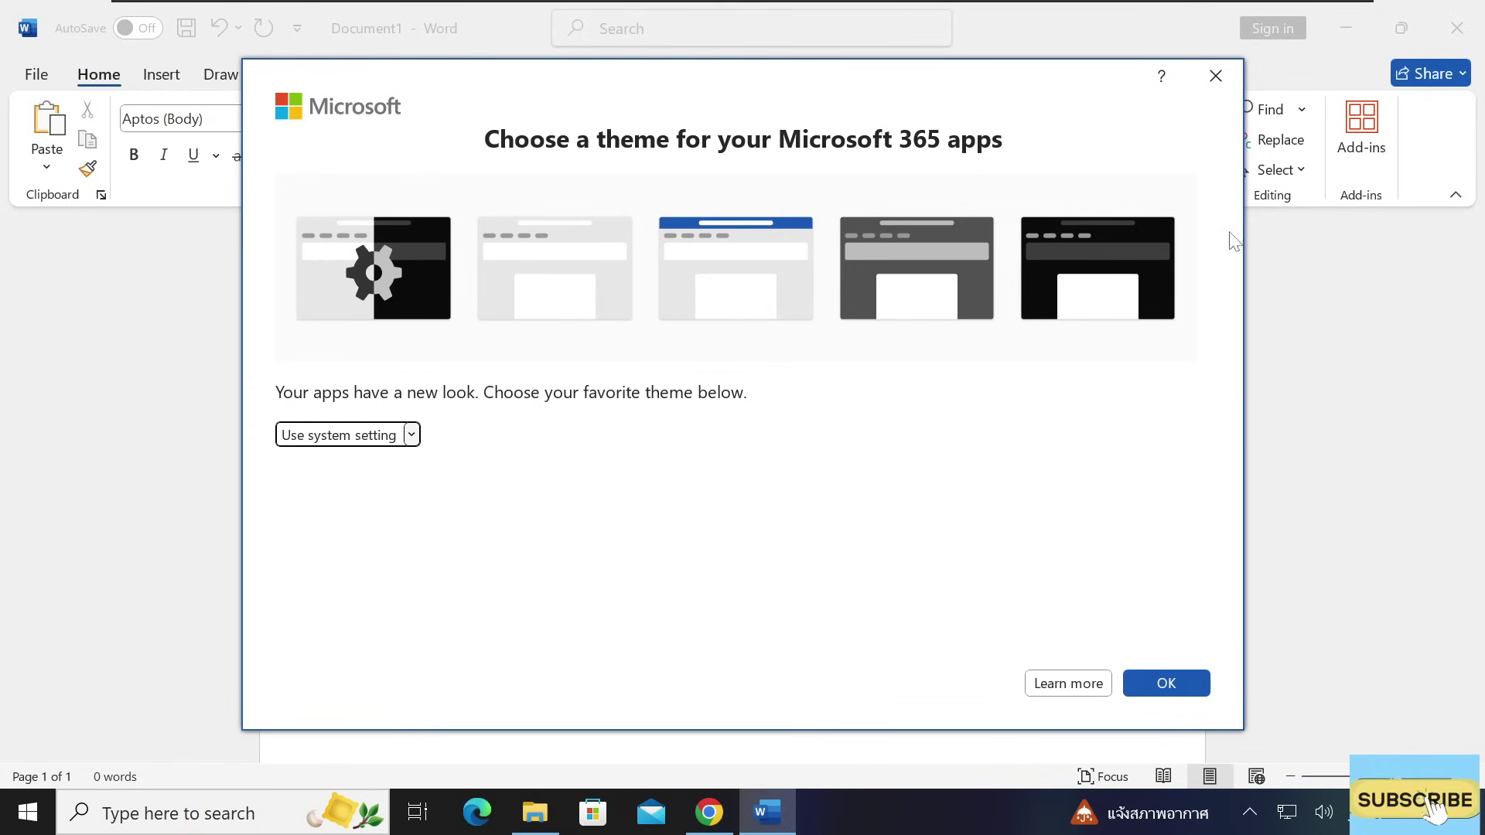
click(1218, 78)
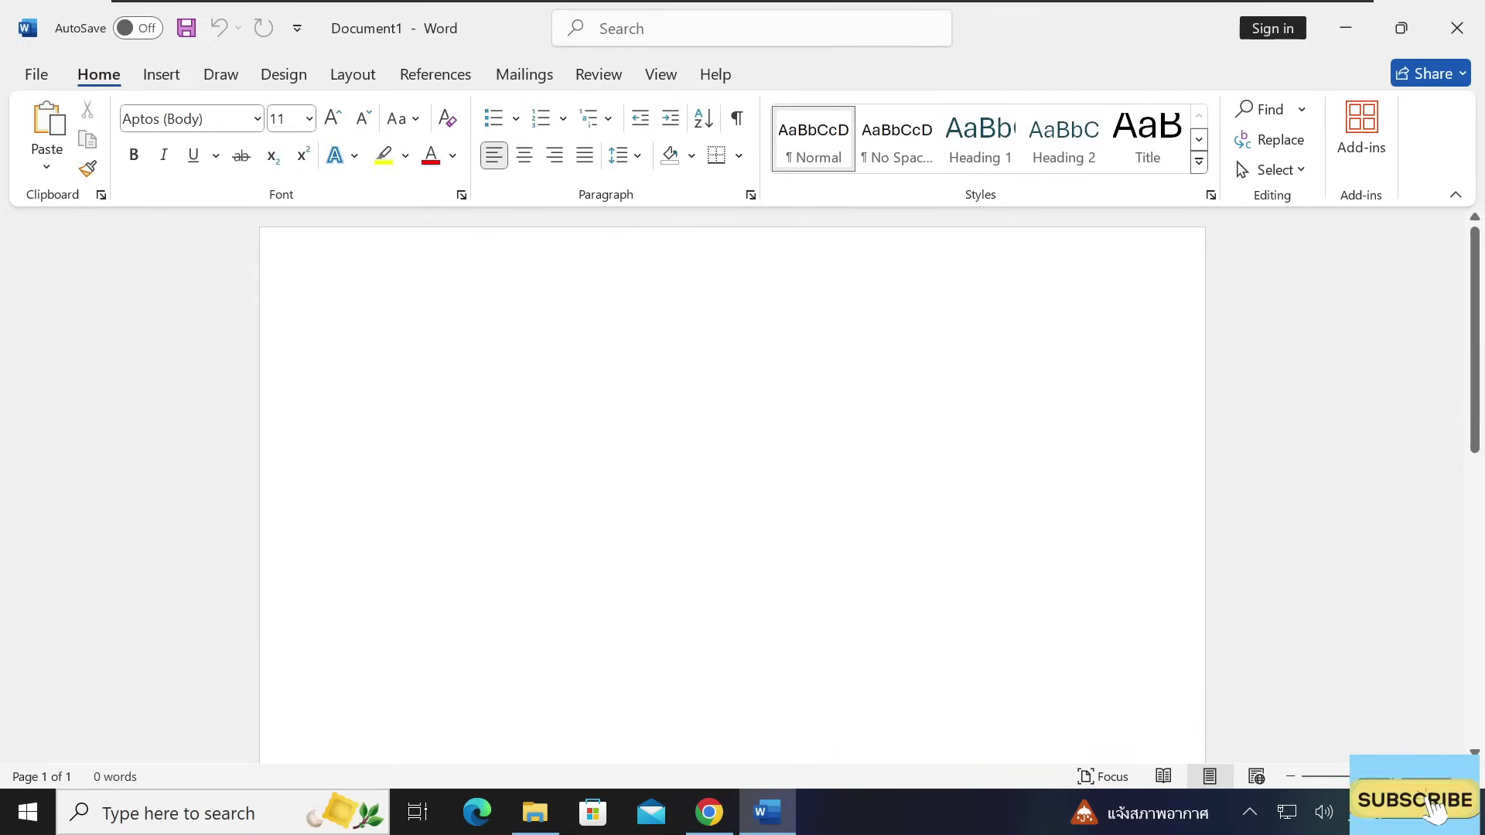